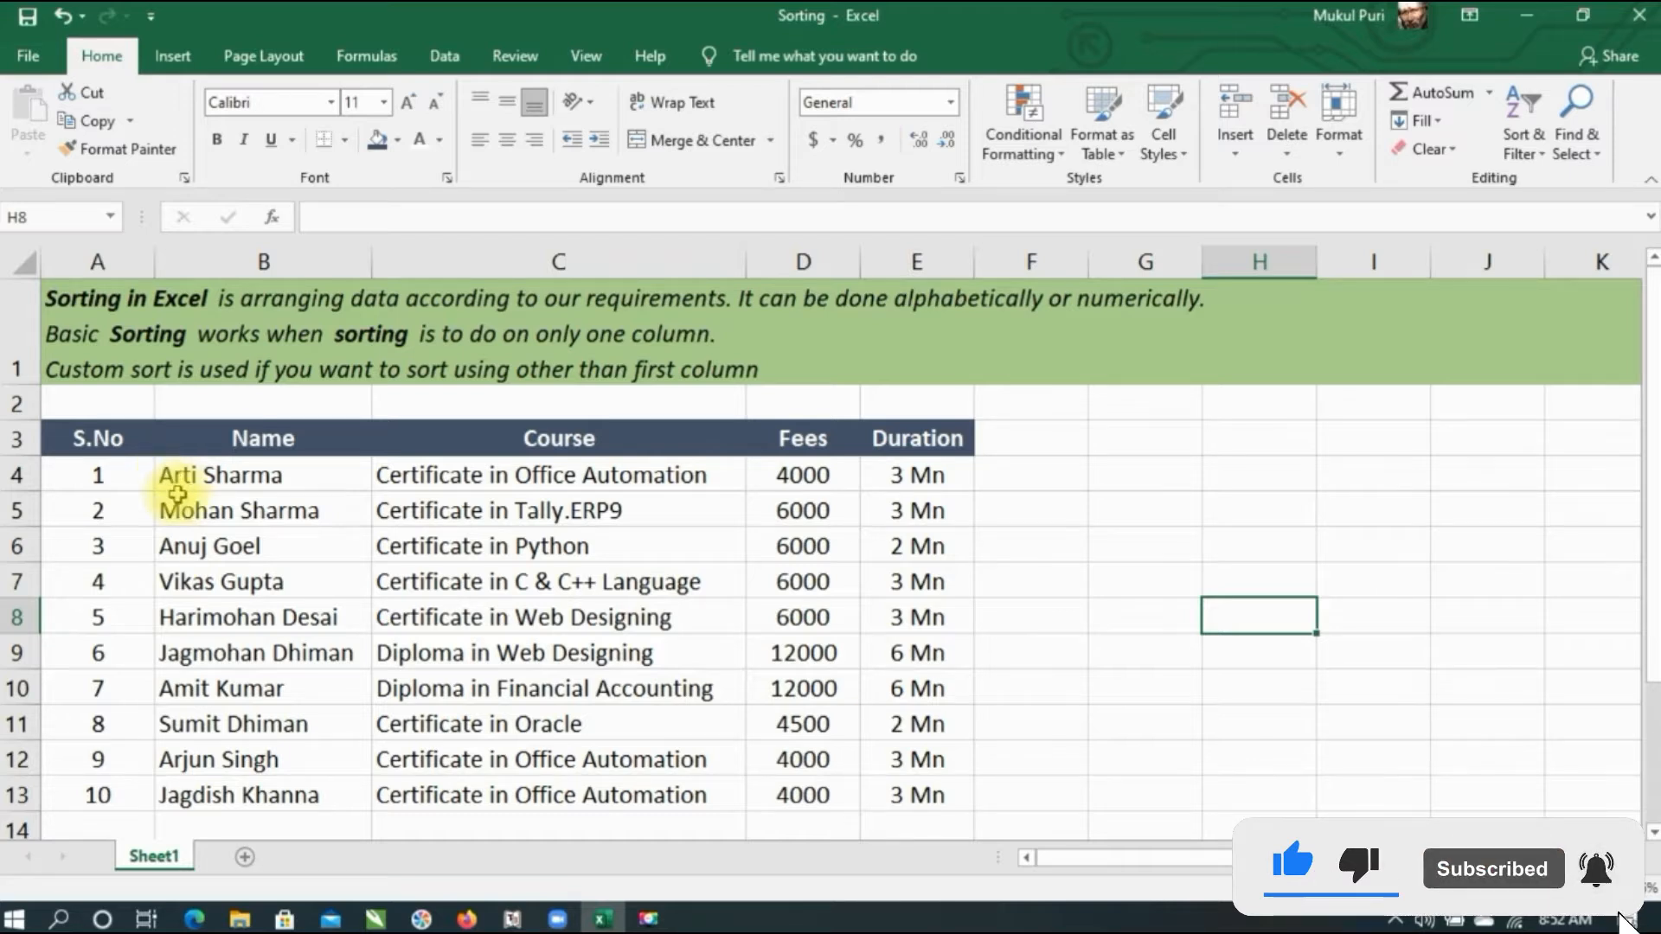
Sort the table A3:E13 by S.No in descending order and undo the sort.
click(445, 57)
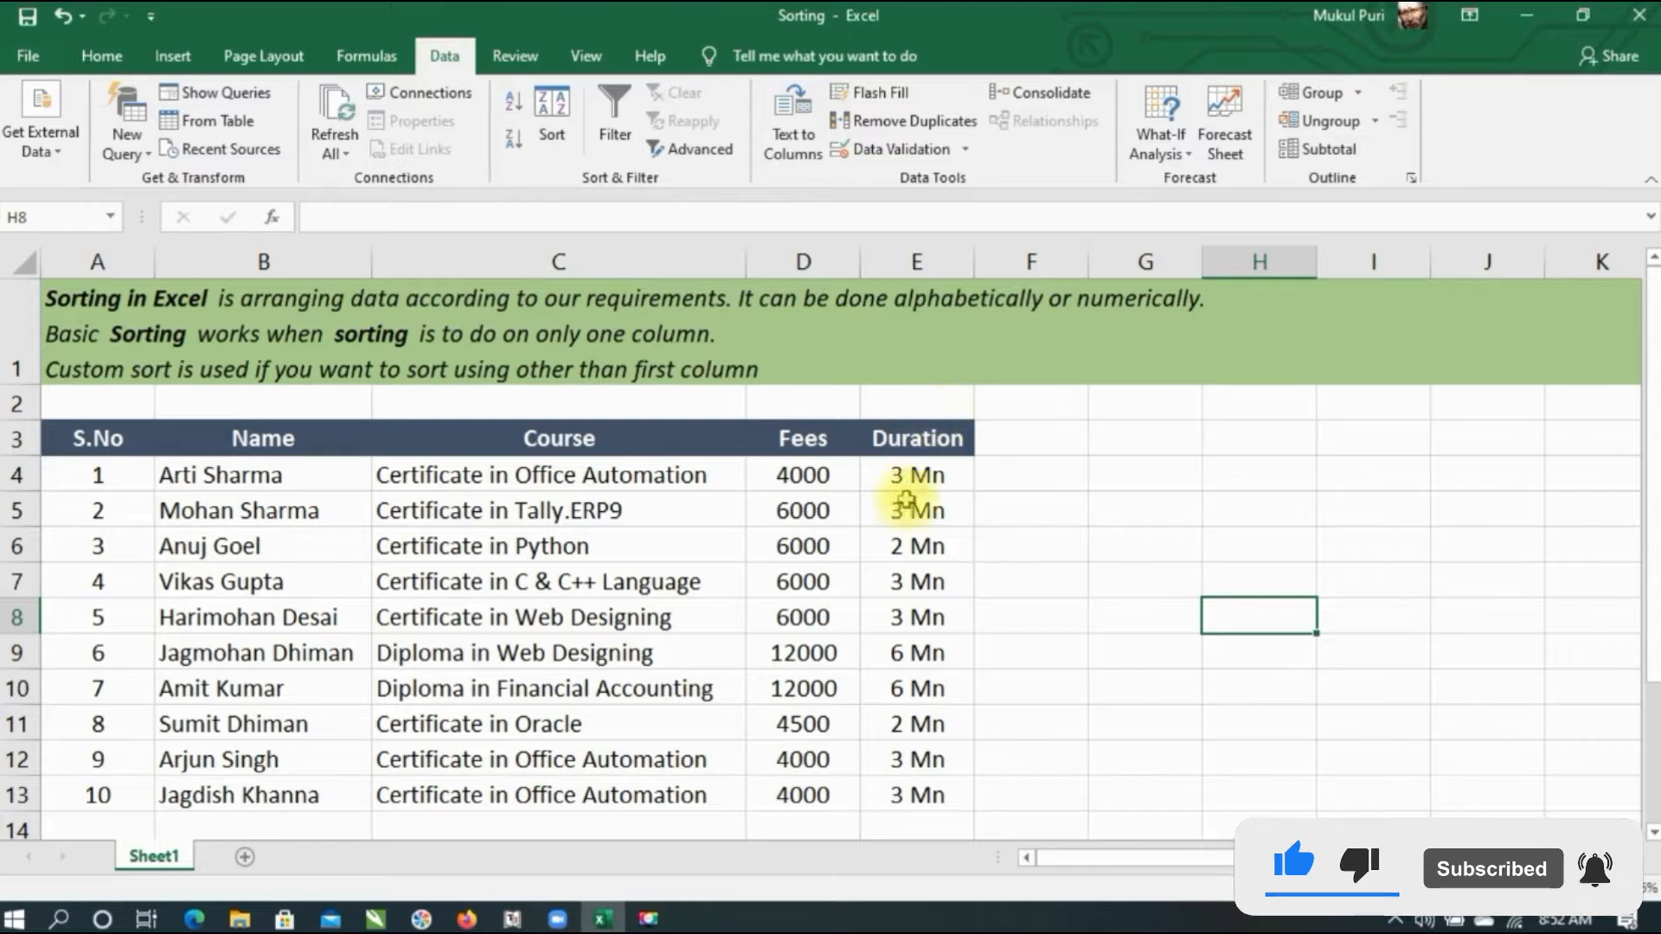
drag(111, 439, 902, 788)
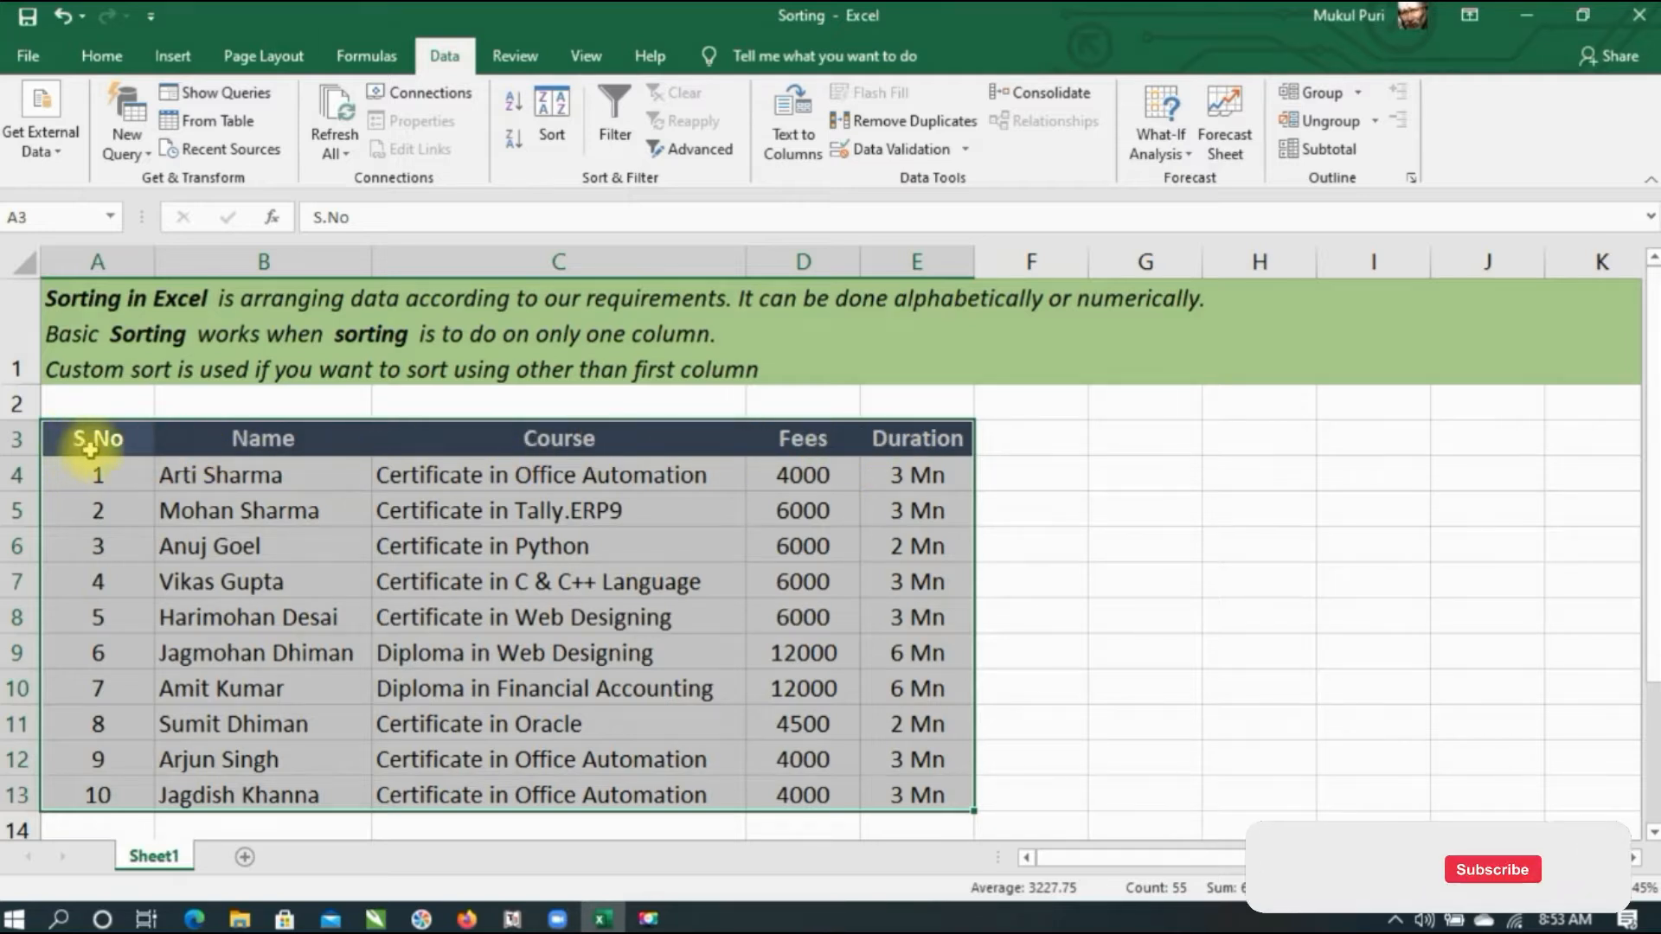
click(513, 154)
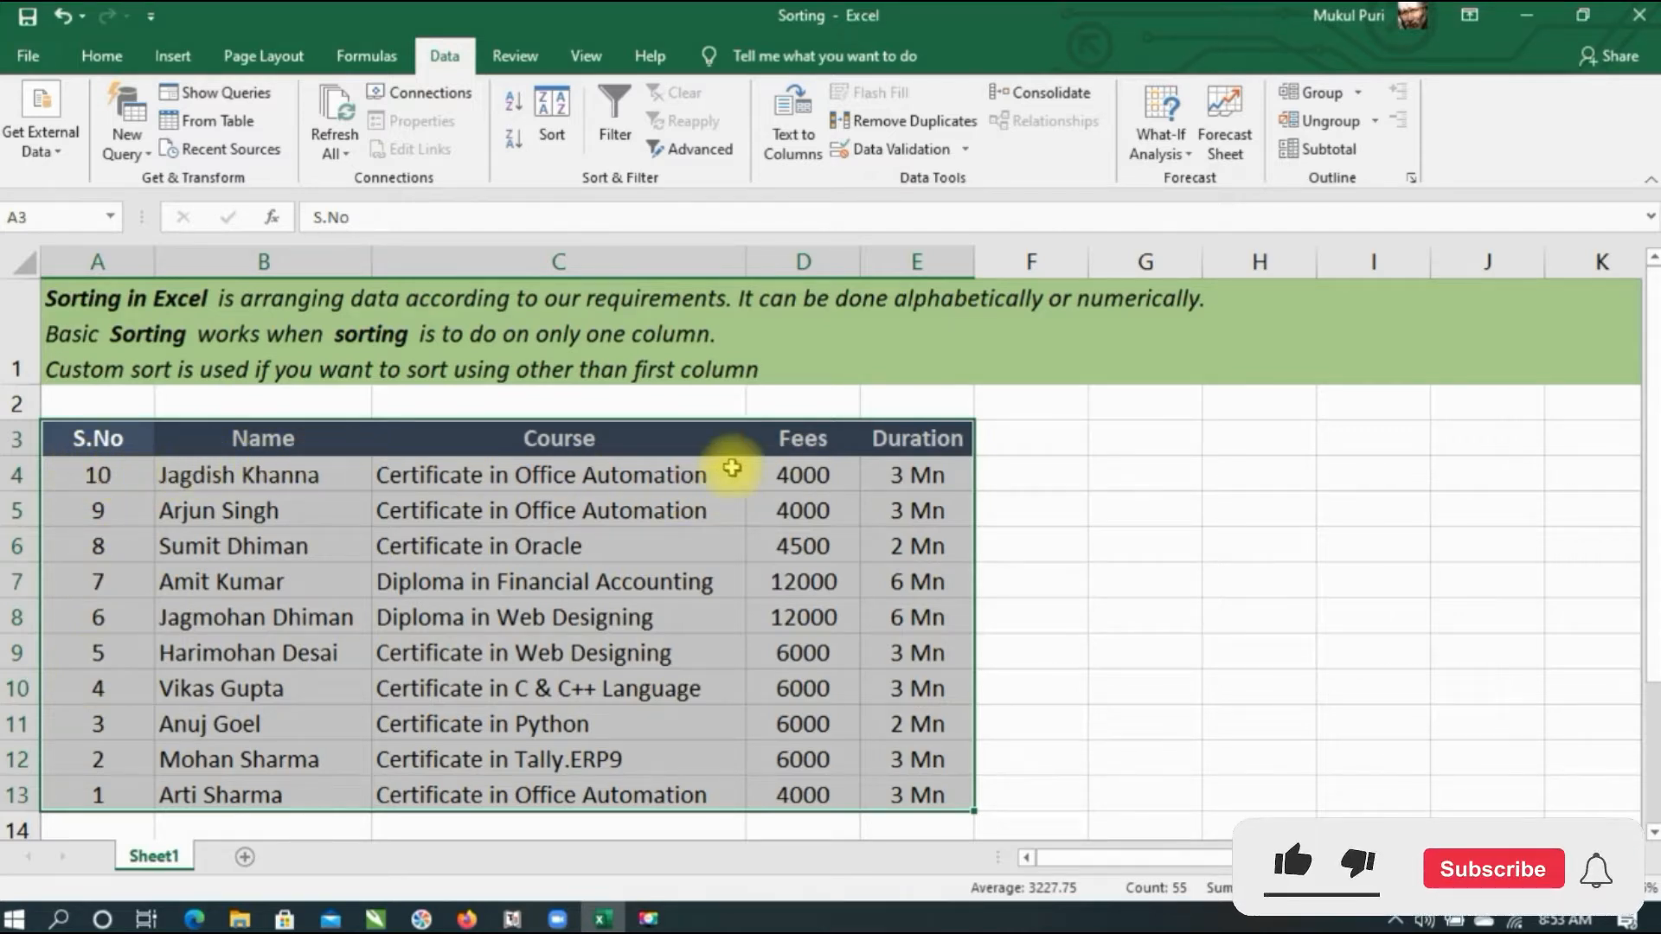
click(64, 21)
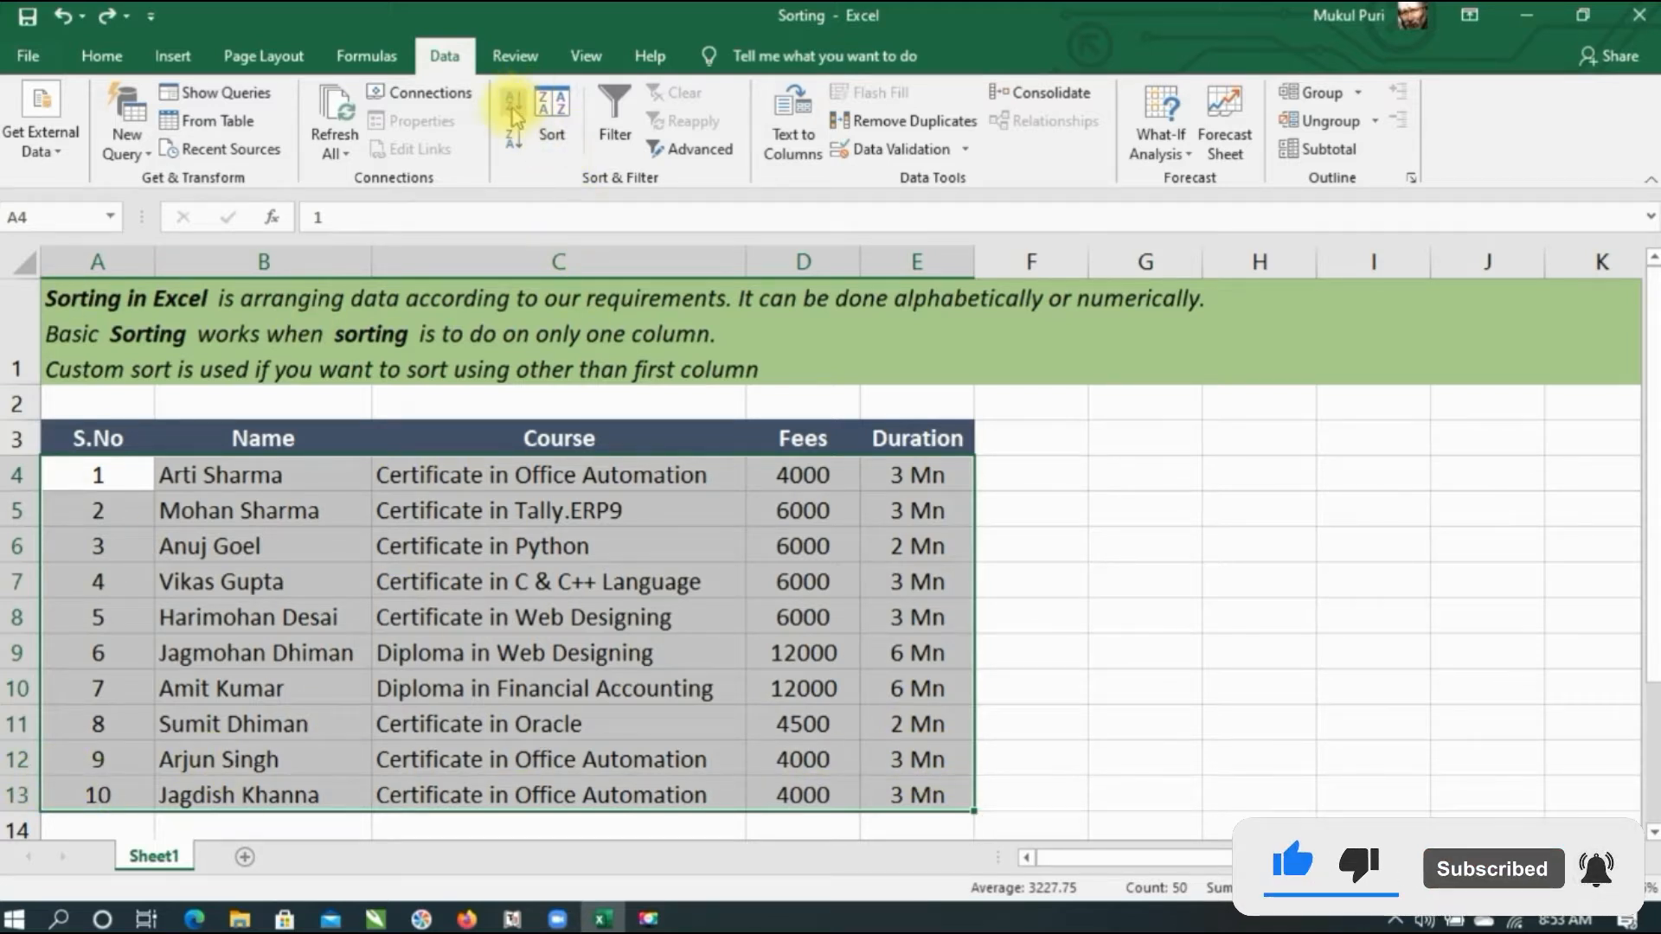
Sort the data rows by S.No from largest to smallest and back from smallest to largest.
click(514, 141)
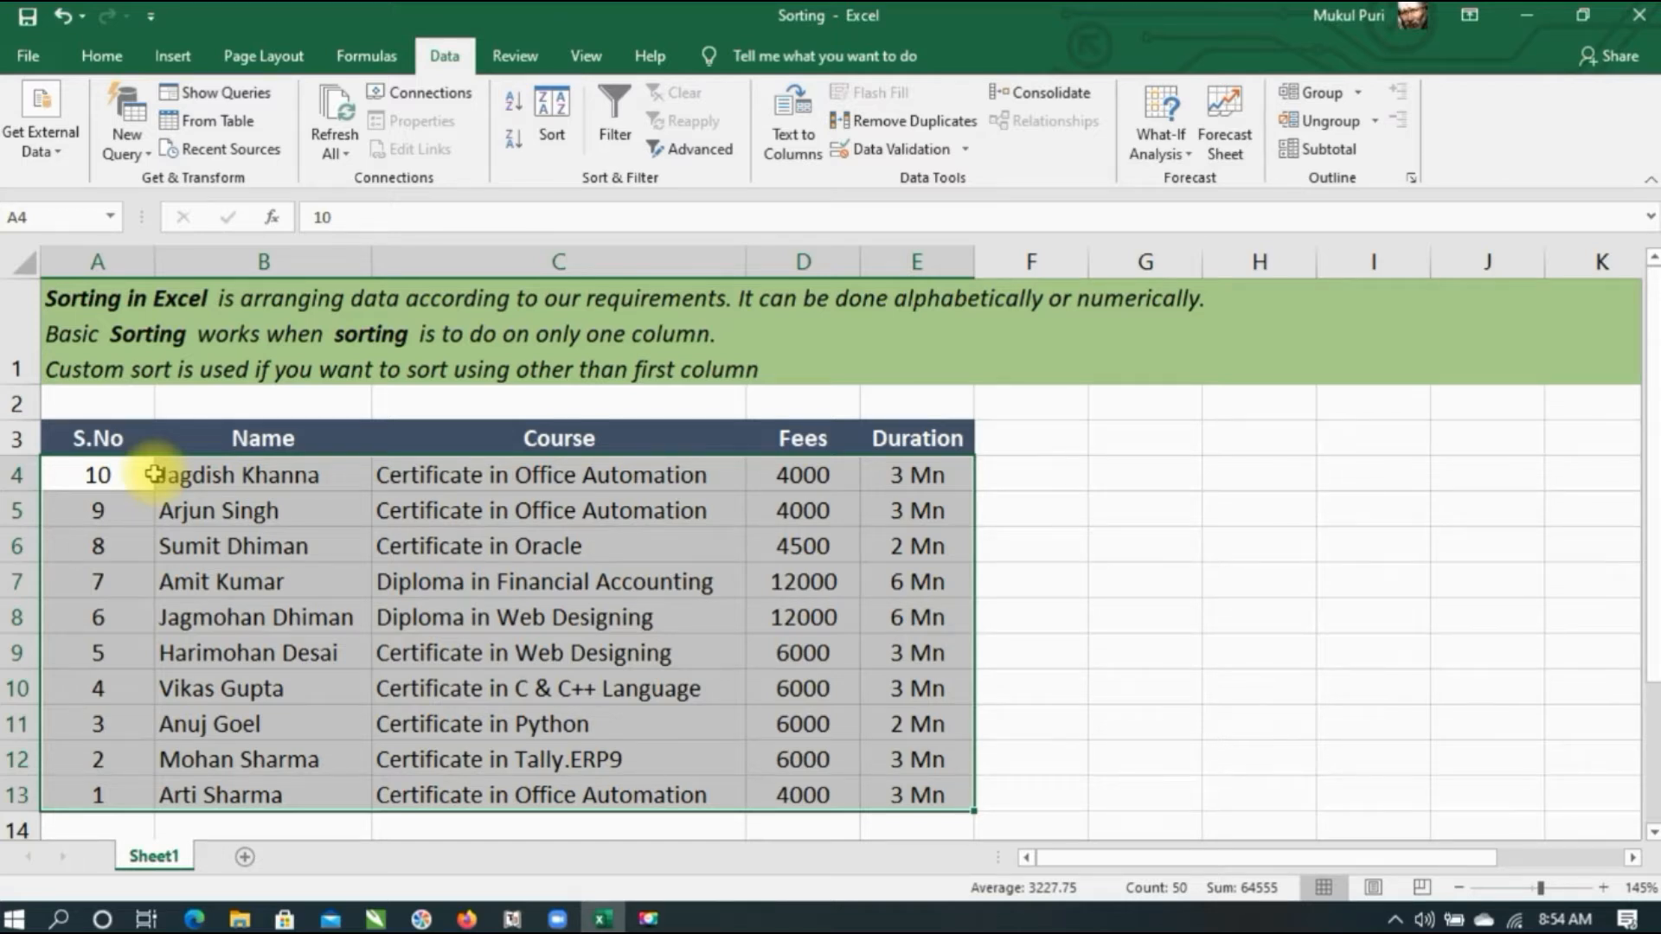
click(520, 111)
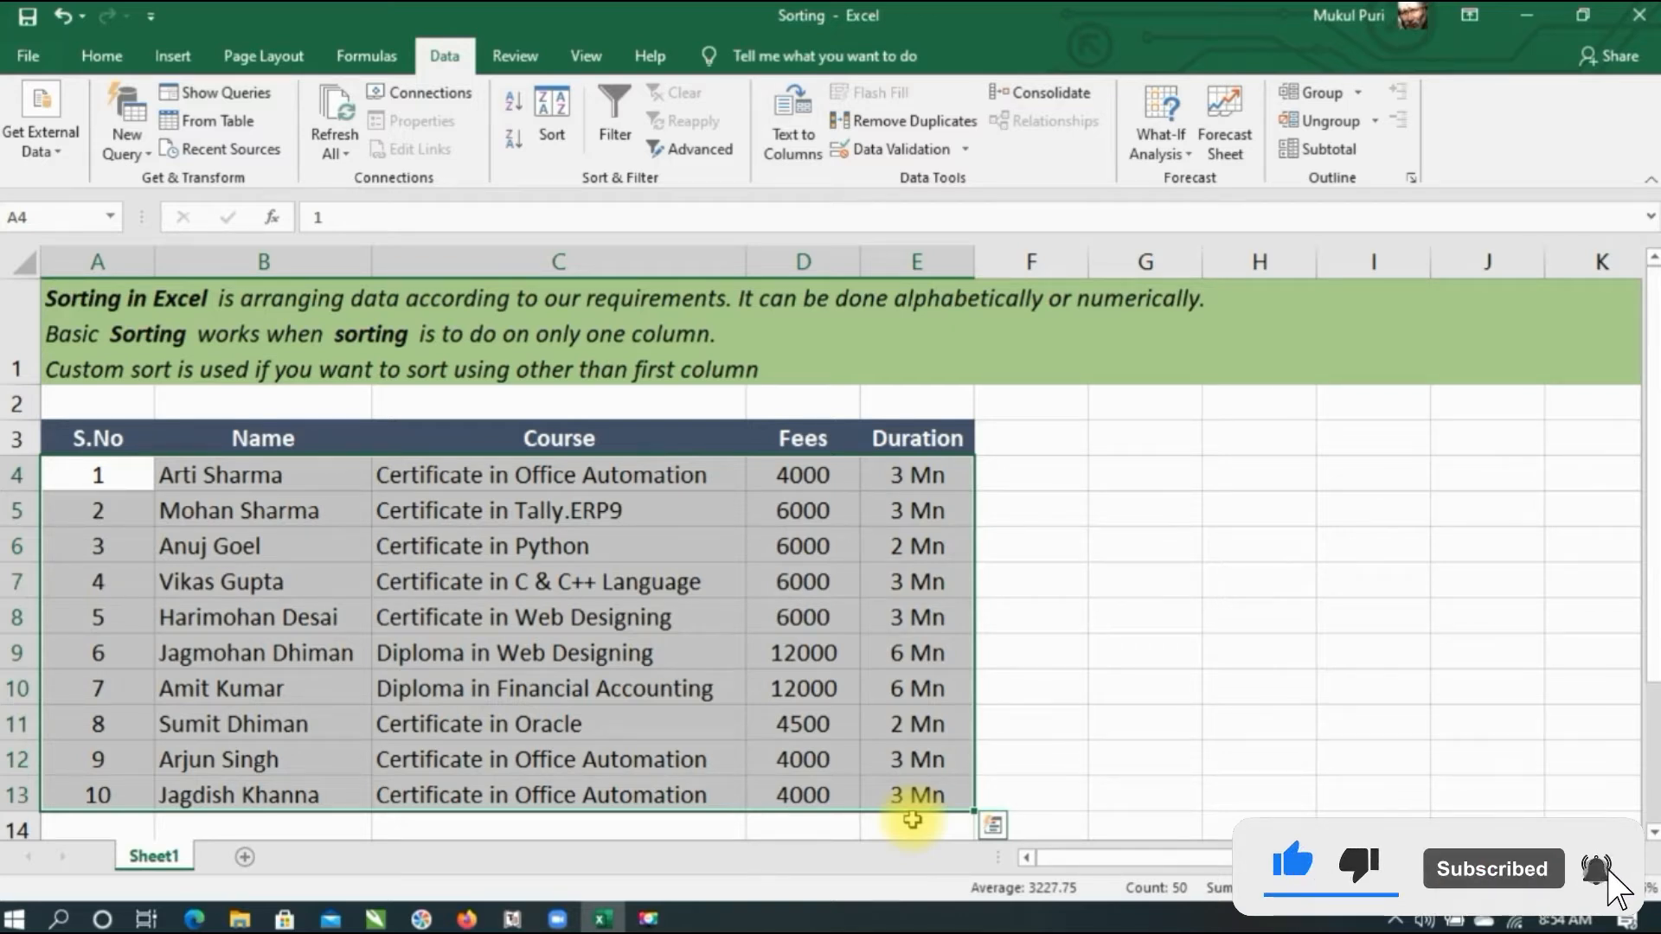
Start a custom sort of the table A3:E13 by the Duration column on cell values.
drag(122, 438, 888, 803)
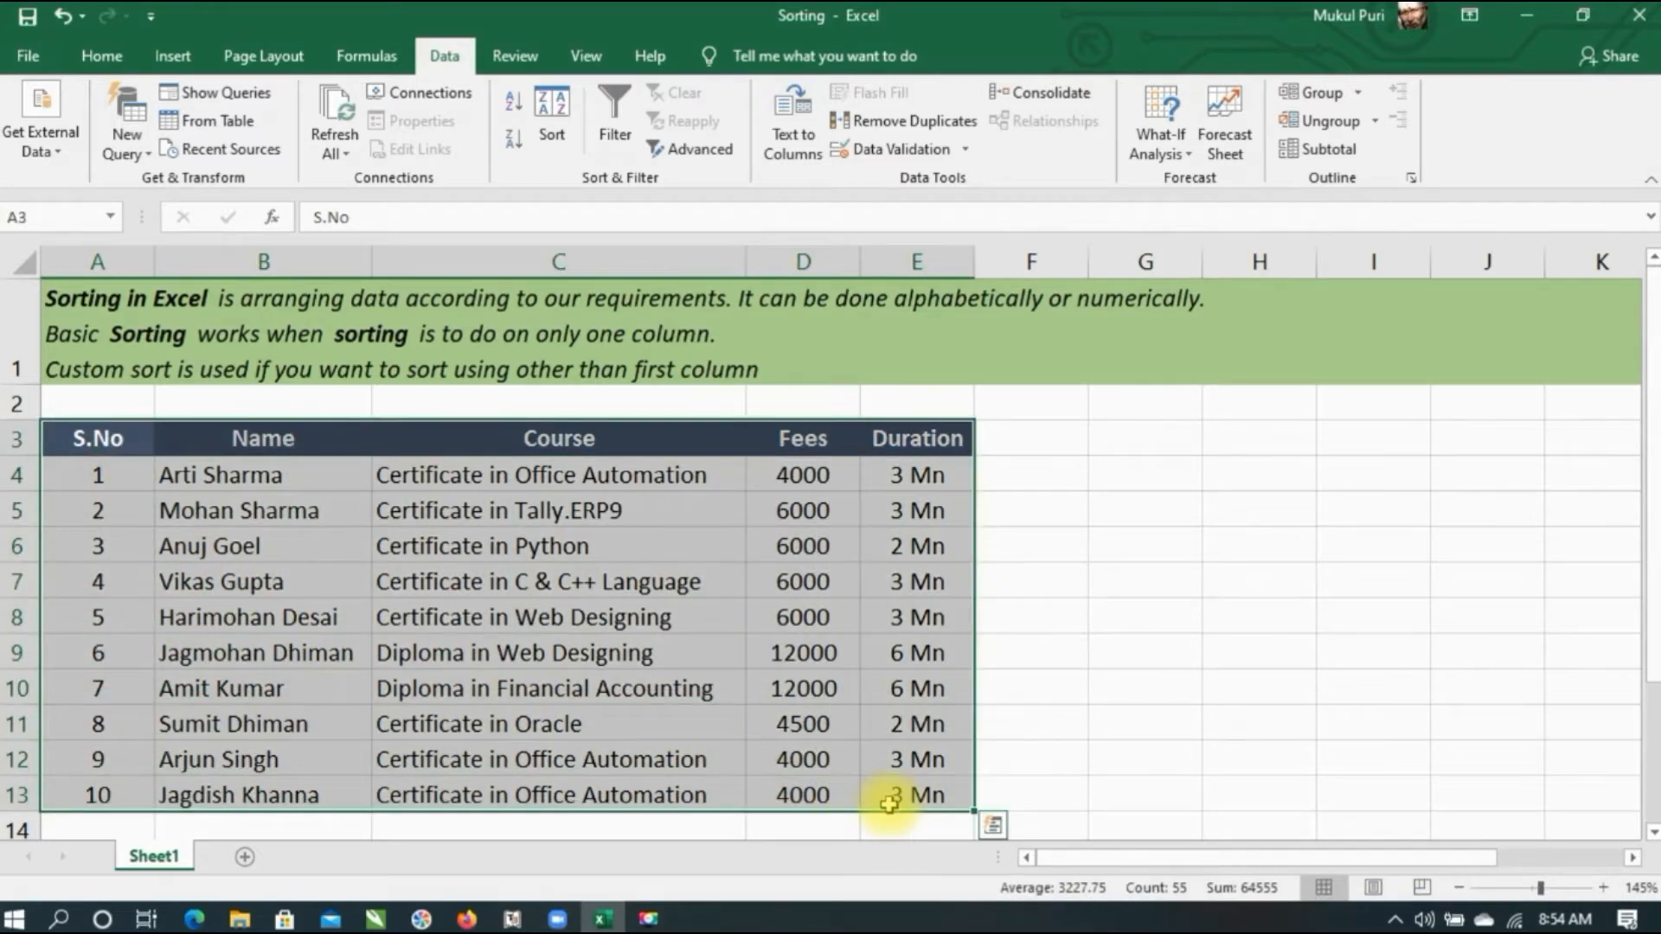
click(553, 121)
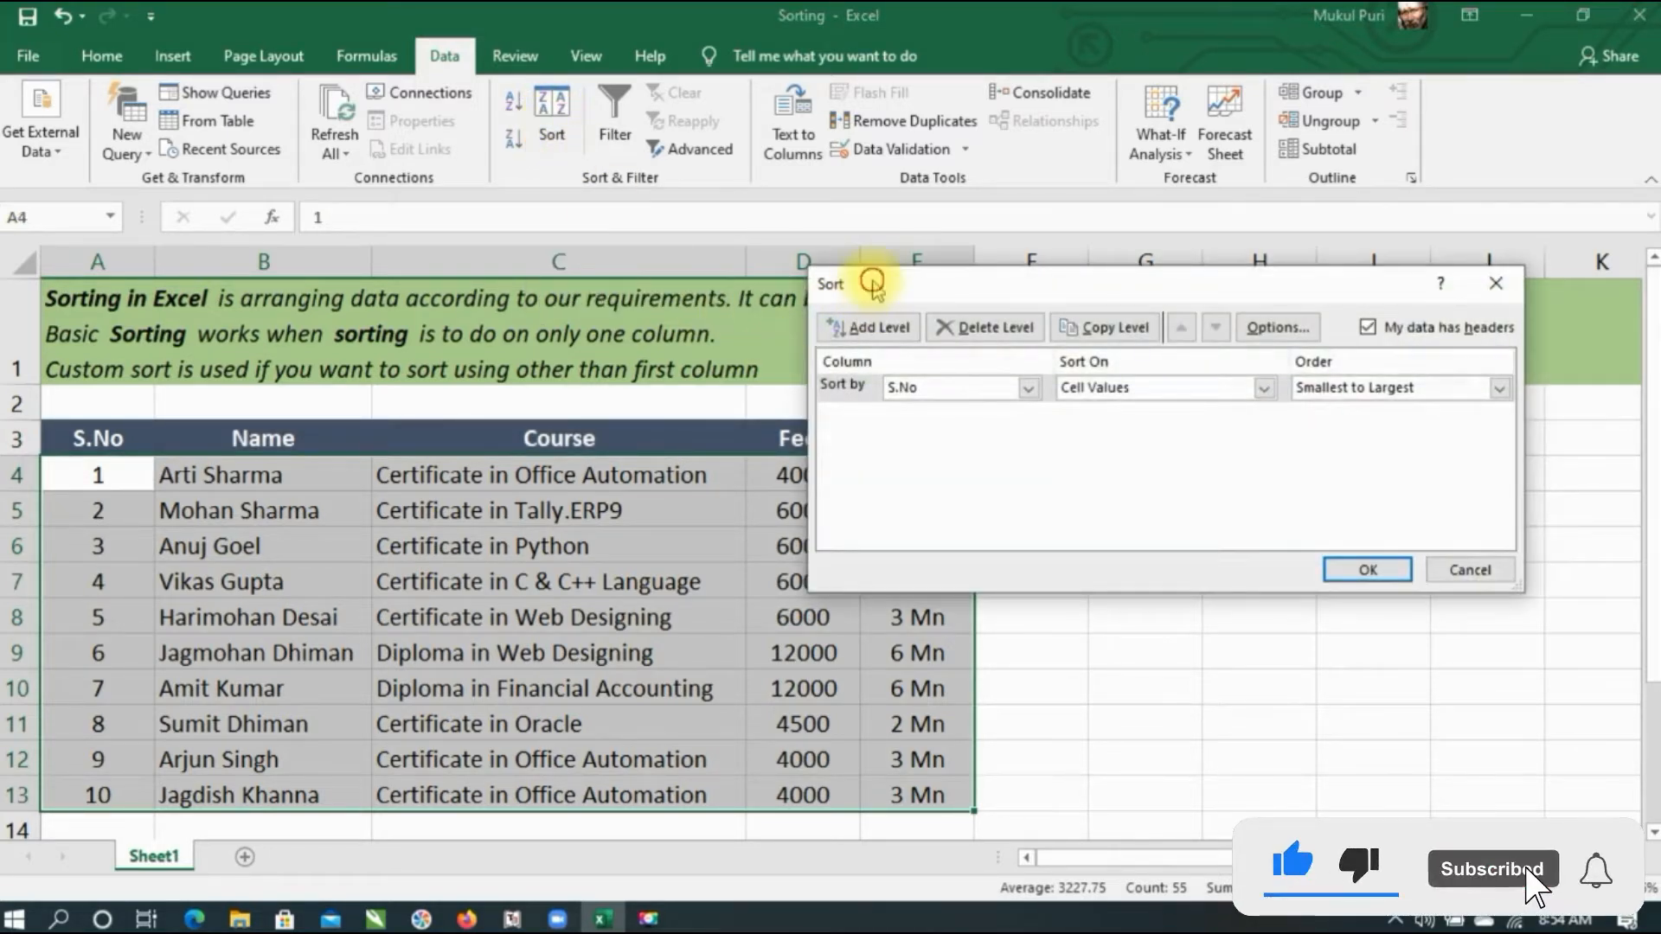
drag(876, 290, 944, 190)
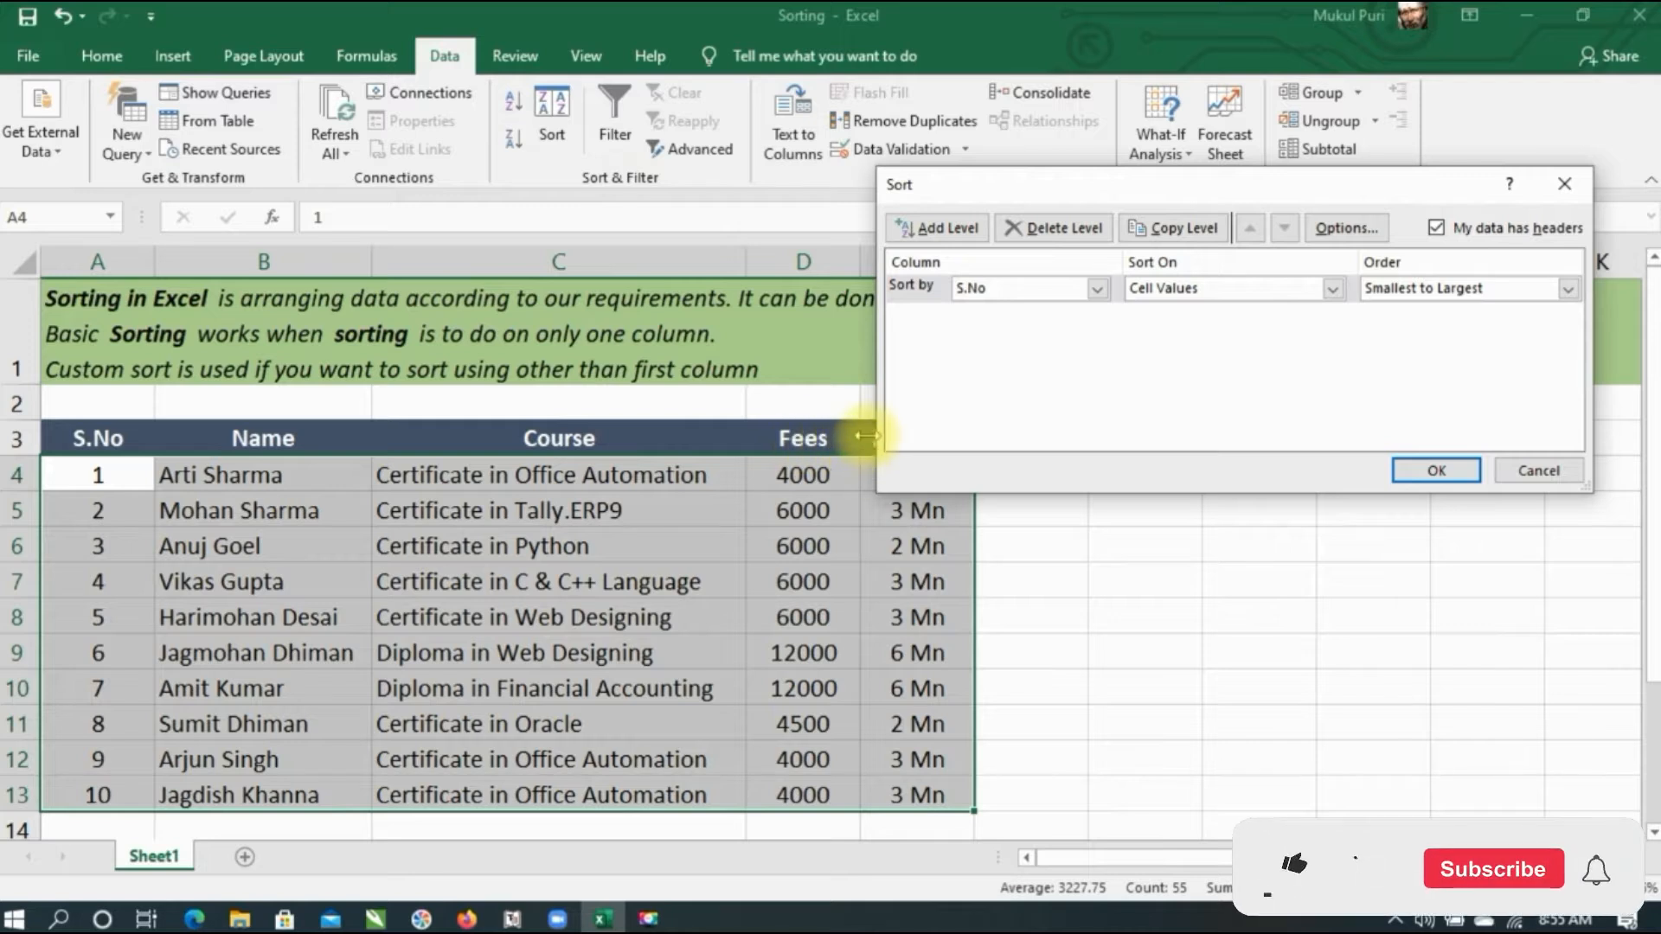
click(1029, 289)
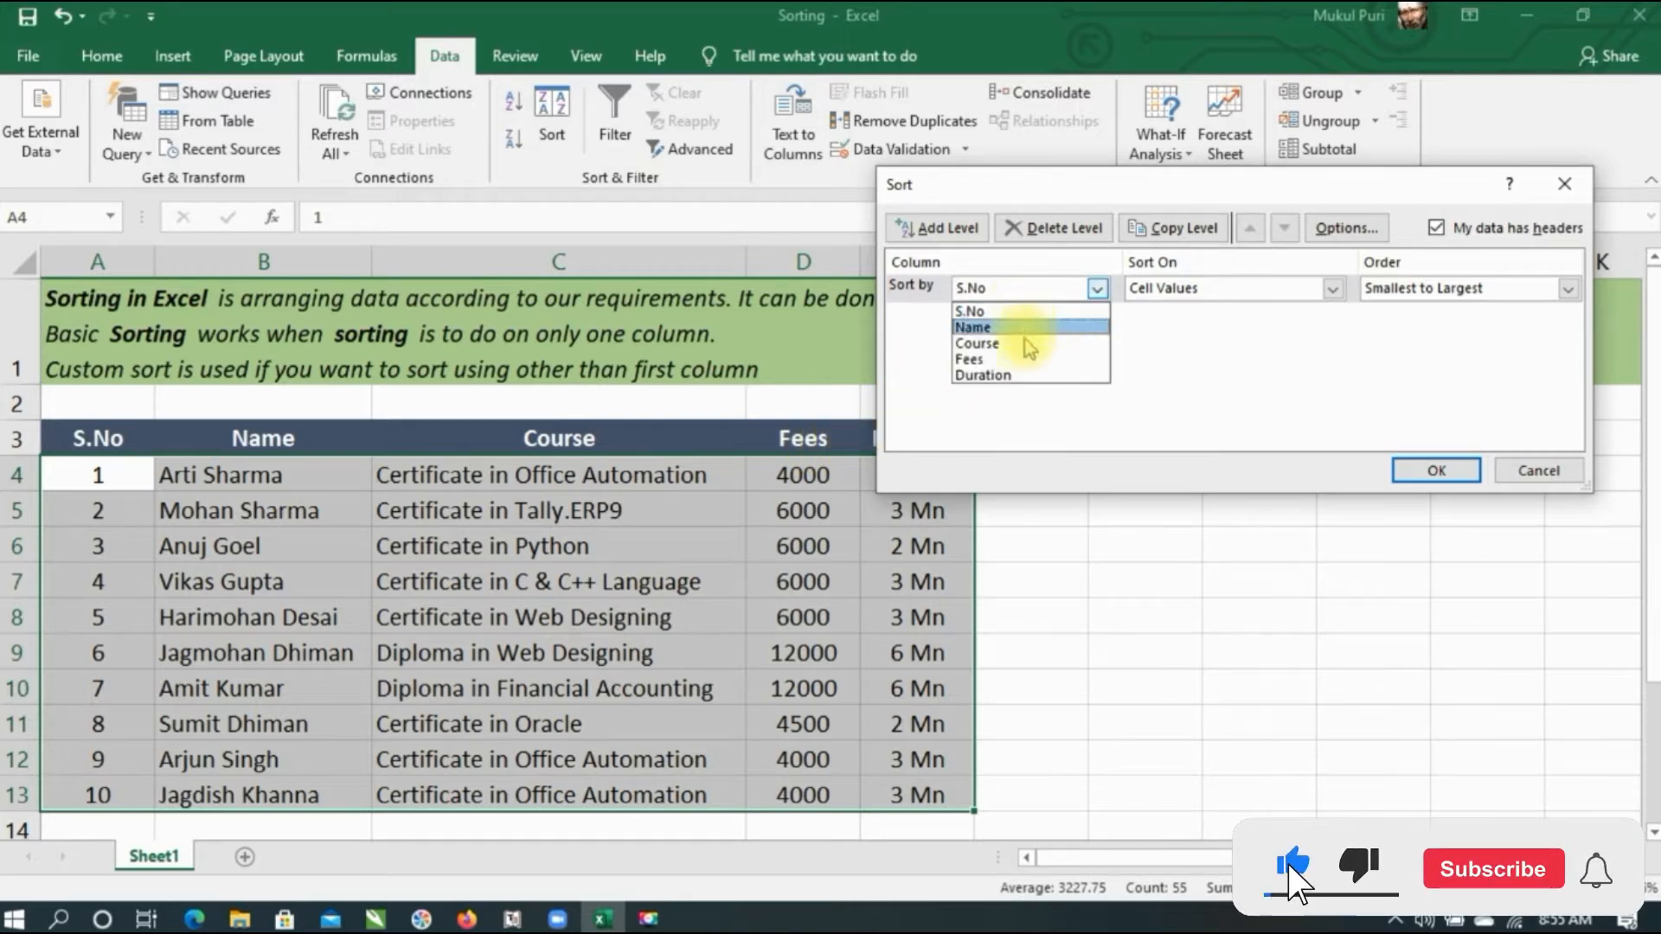
click(1021, 374)
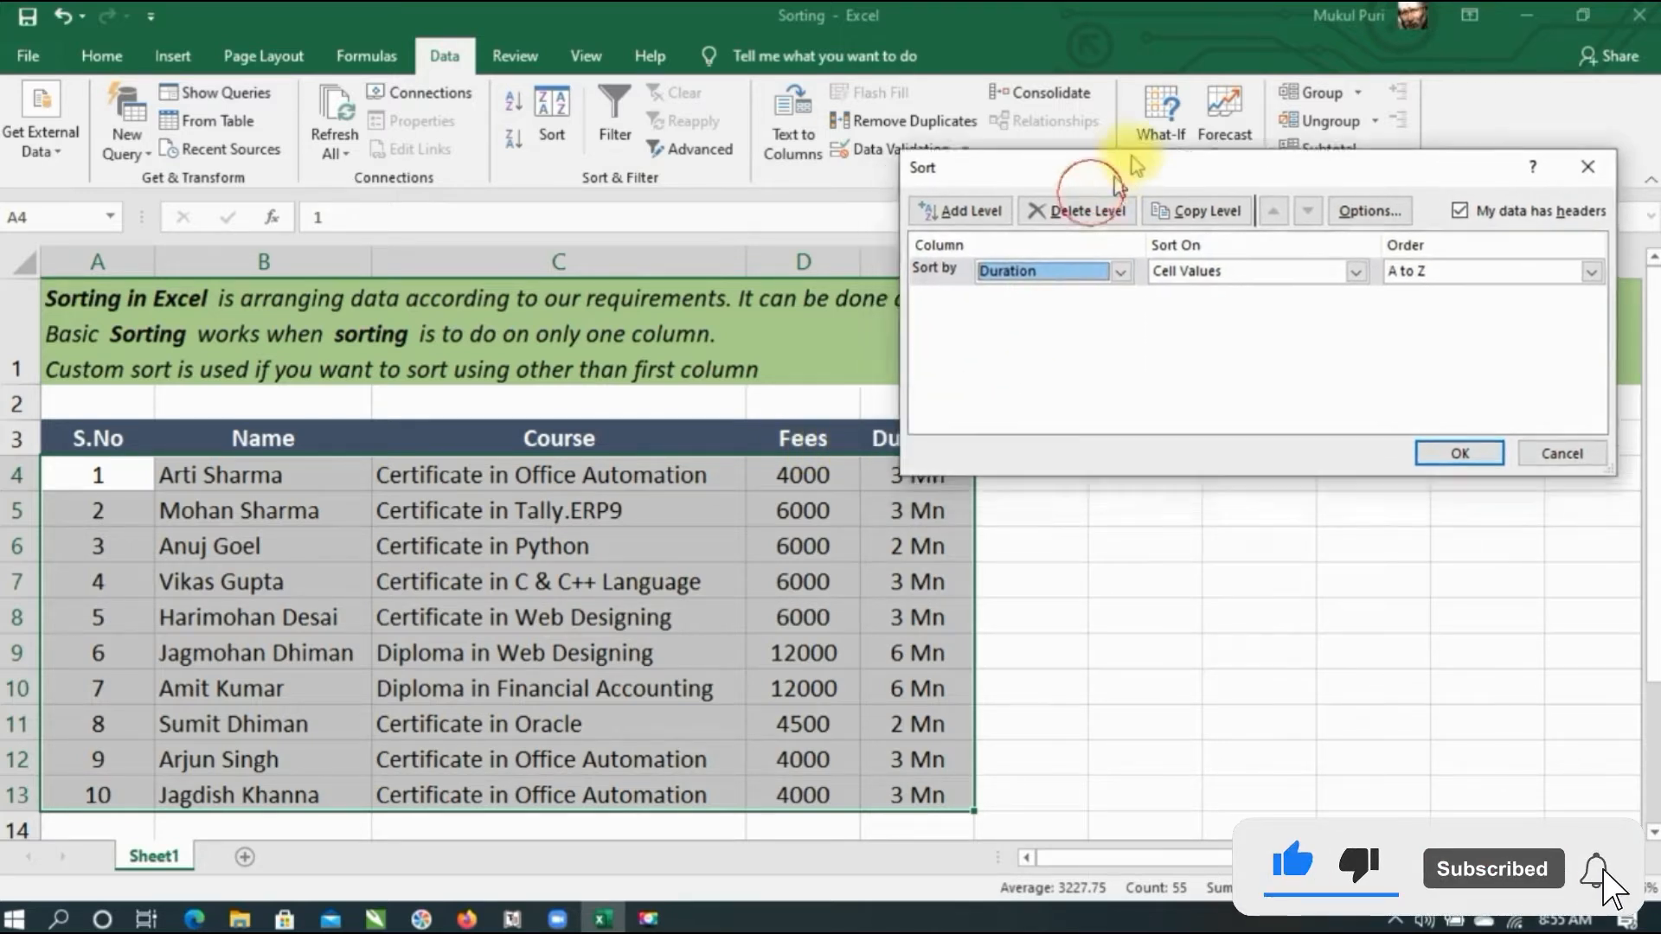
drag(1075, 185, 1123, 95)
click(1202, 200)
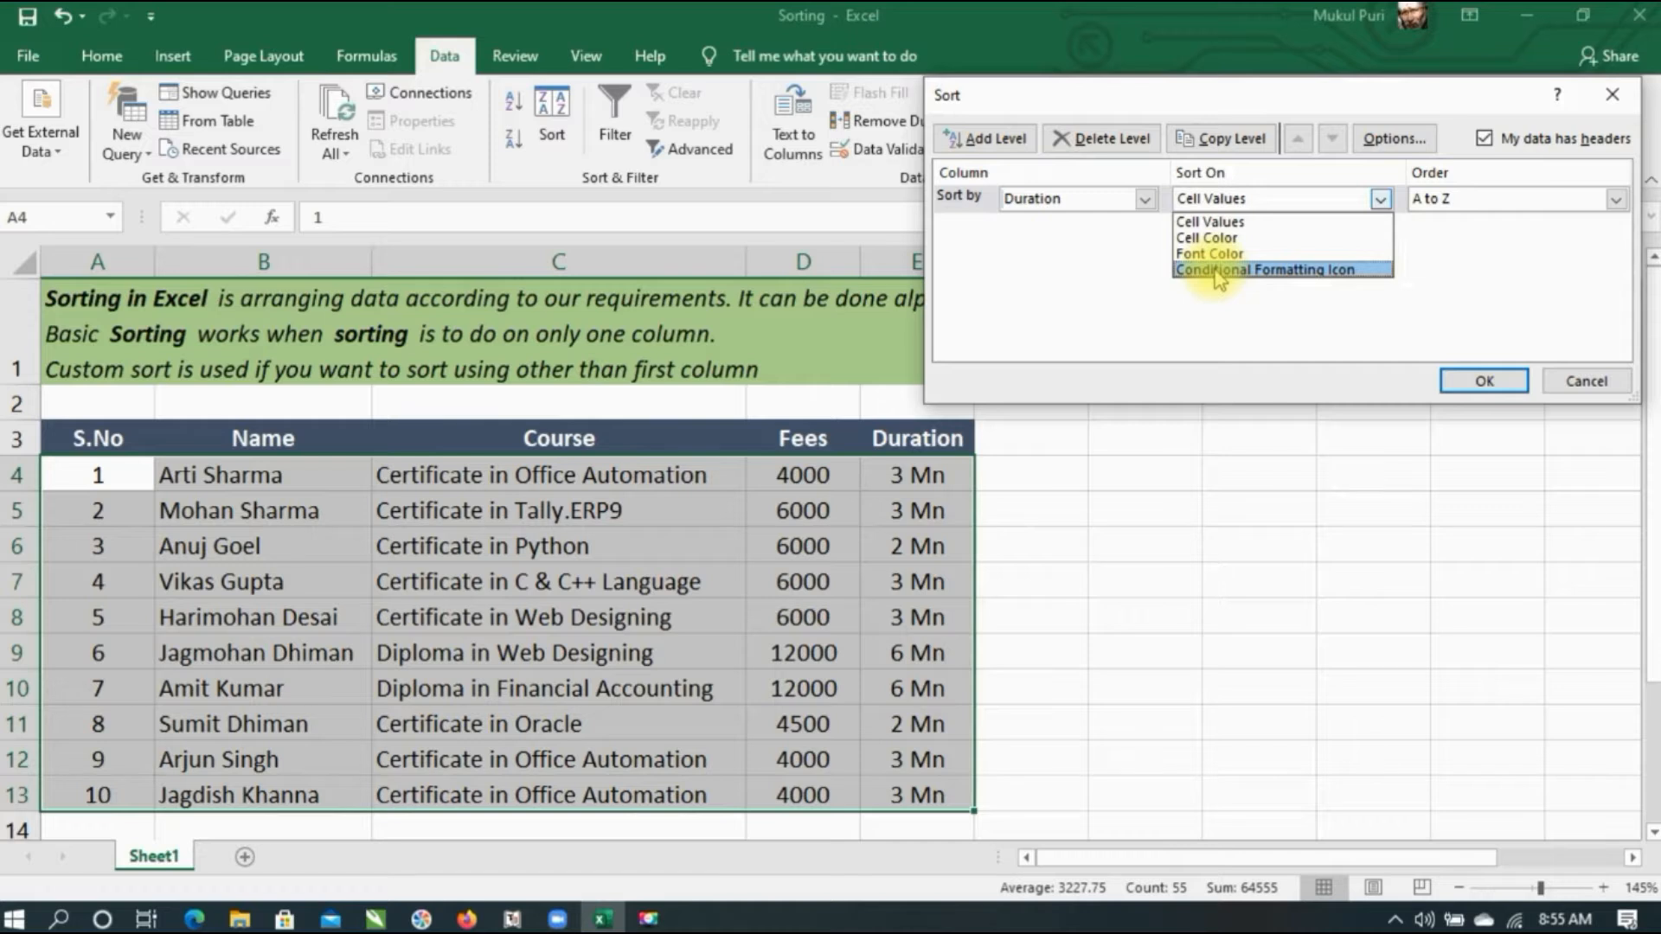
click(1208, 223)
Set the Duration sort order to A to Z, trying Z to A in between, and apply the custom sort.
click(1453, 206)
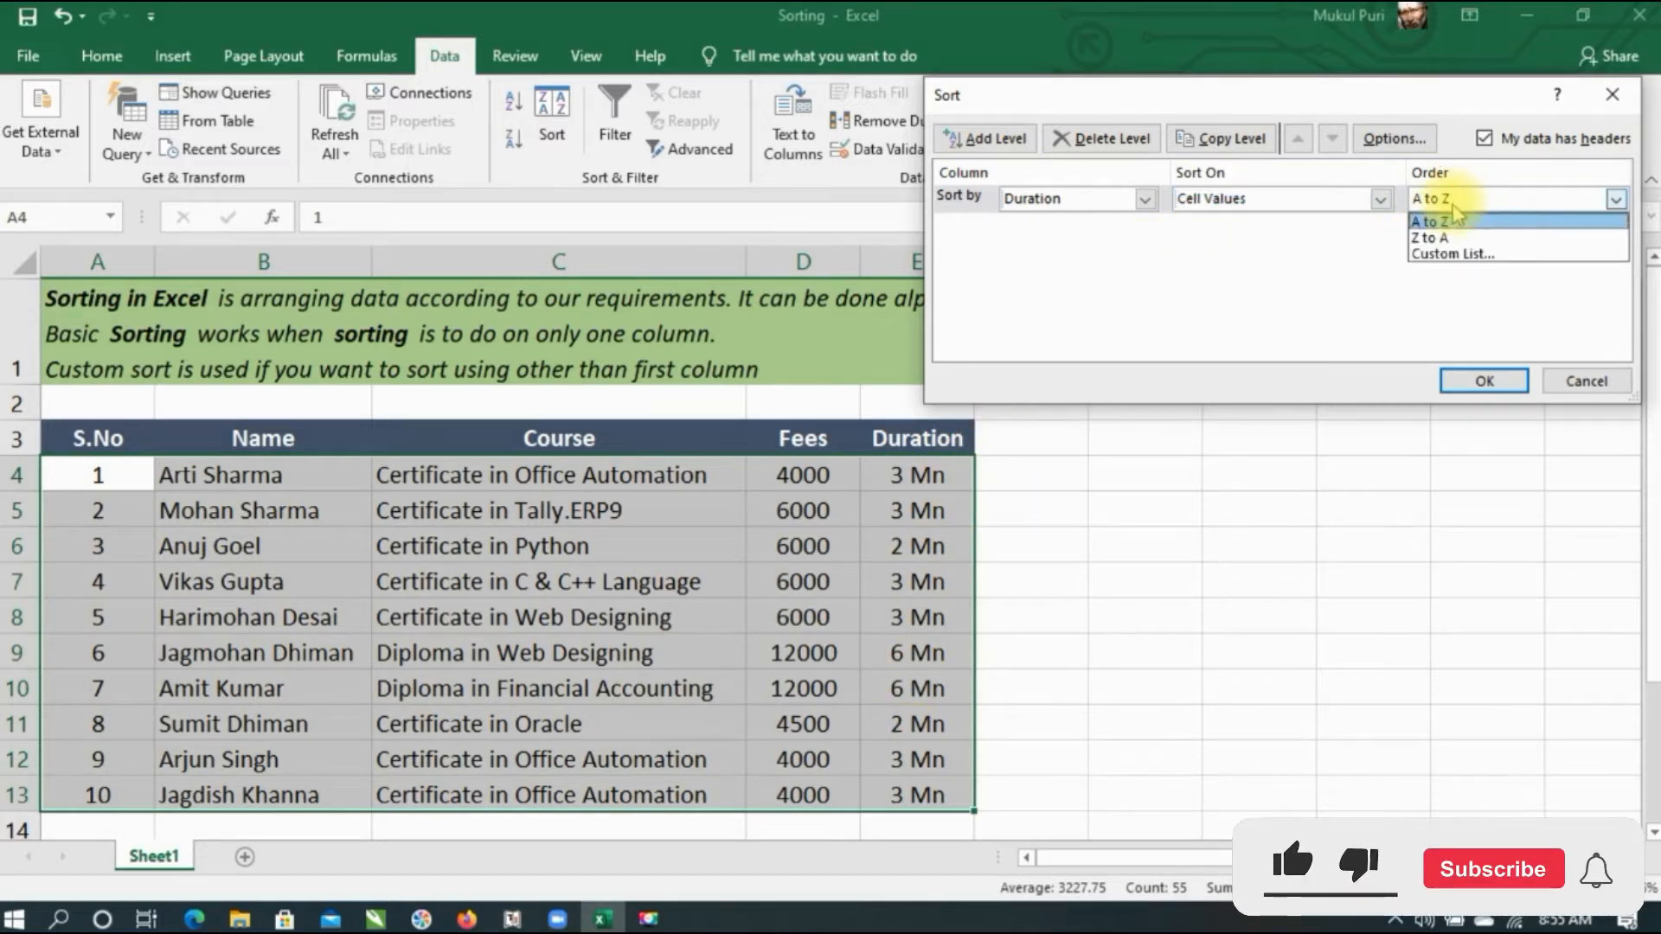
click(1446, 221)
click(1453, 200)
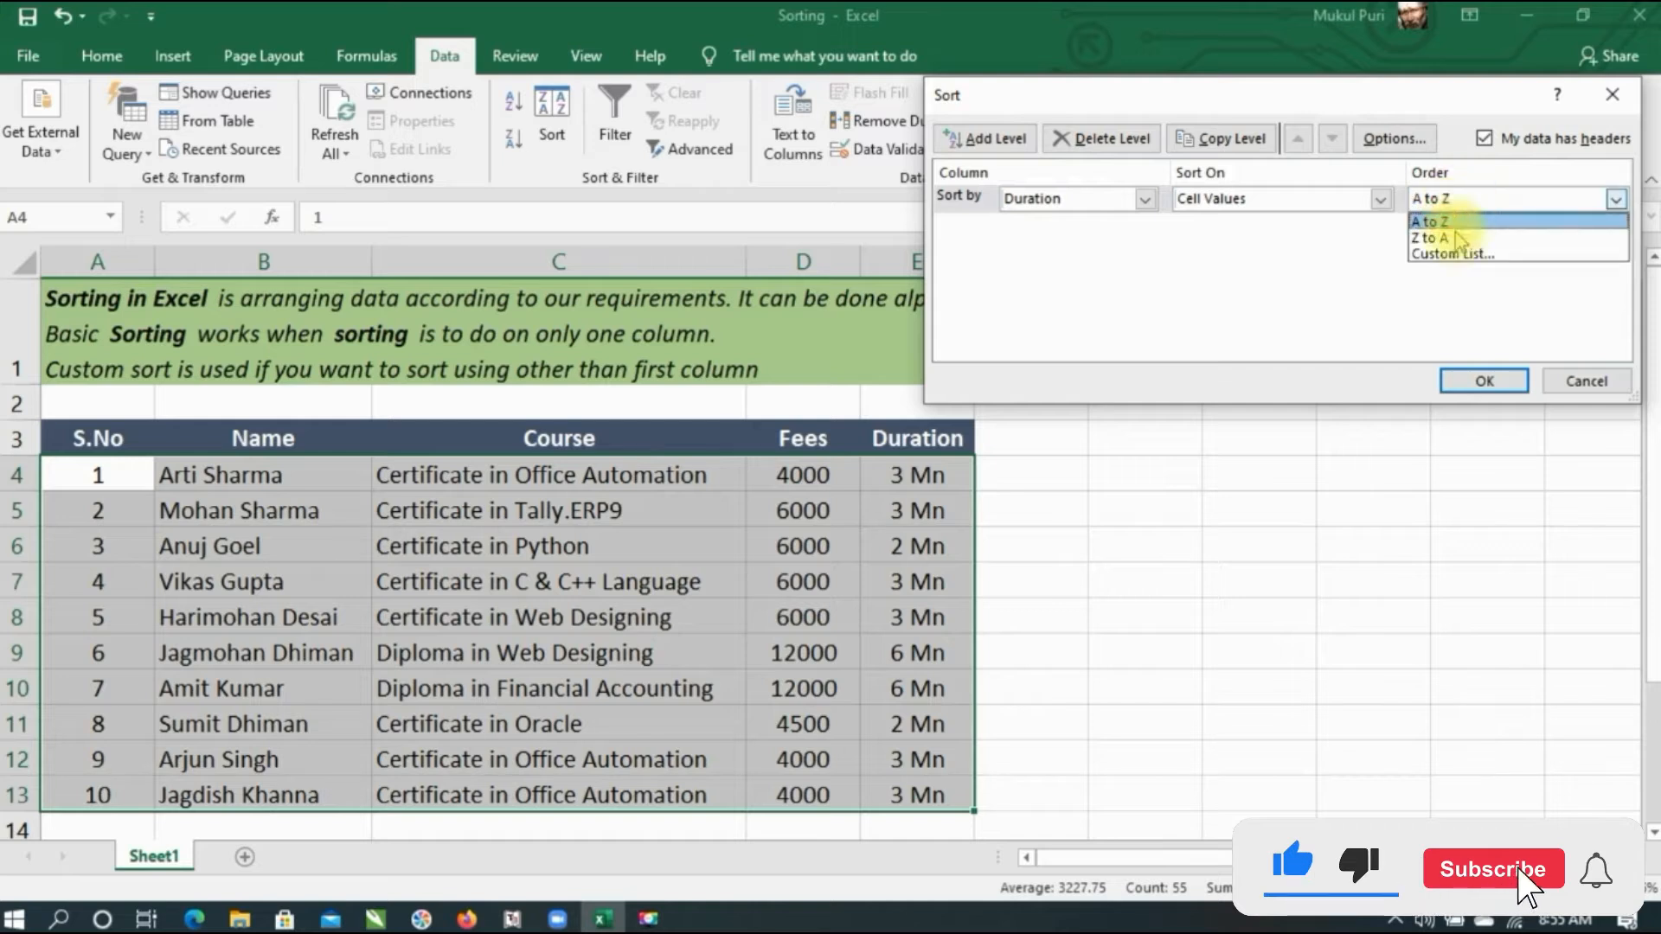
click(1455, 237)
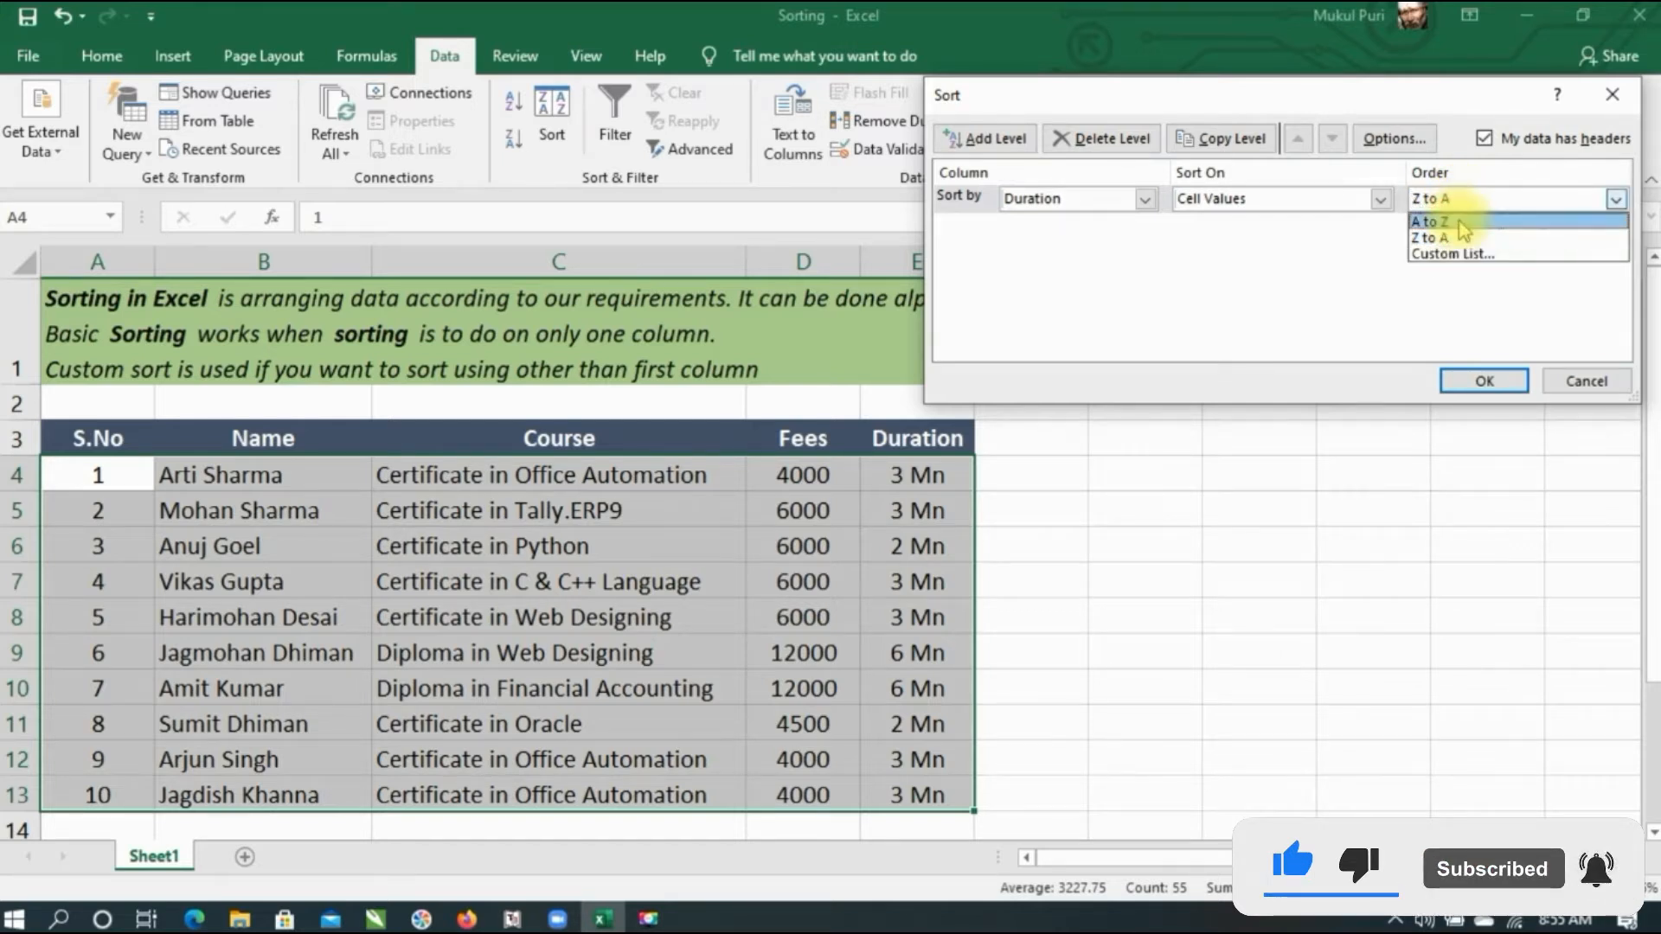
click(1453, 222)
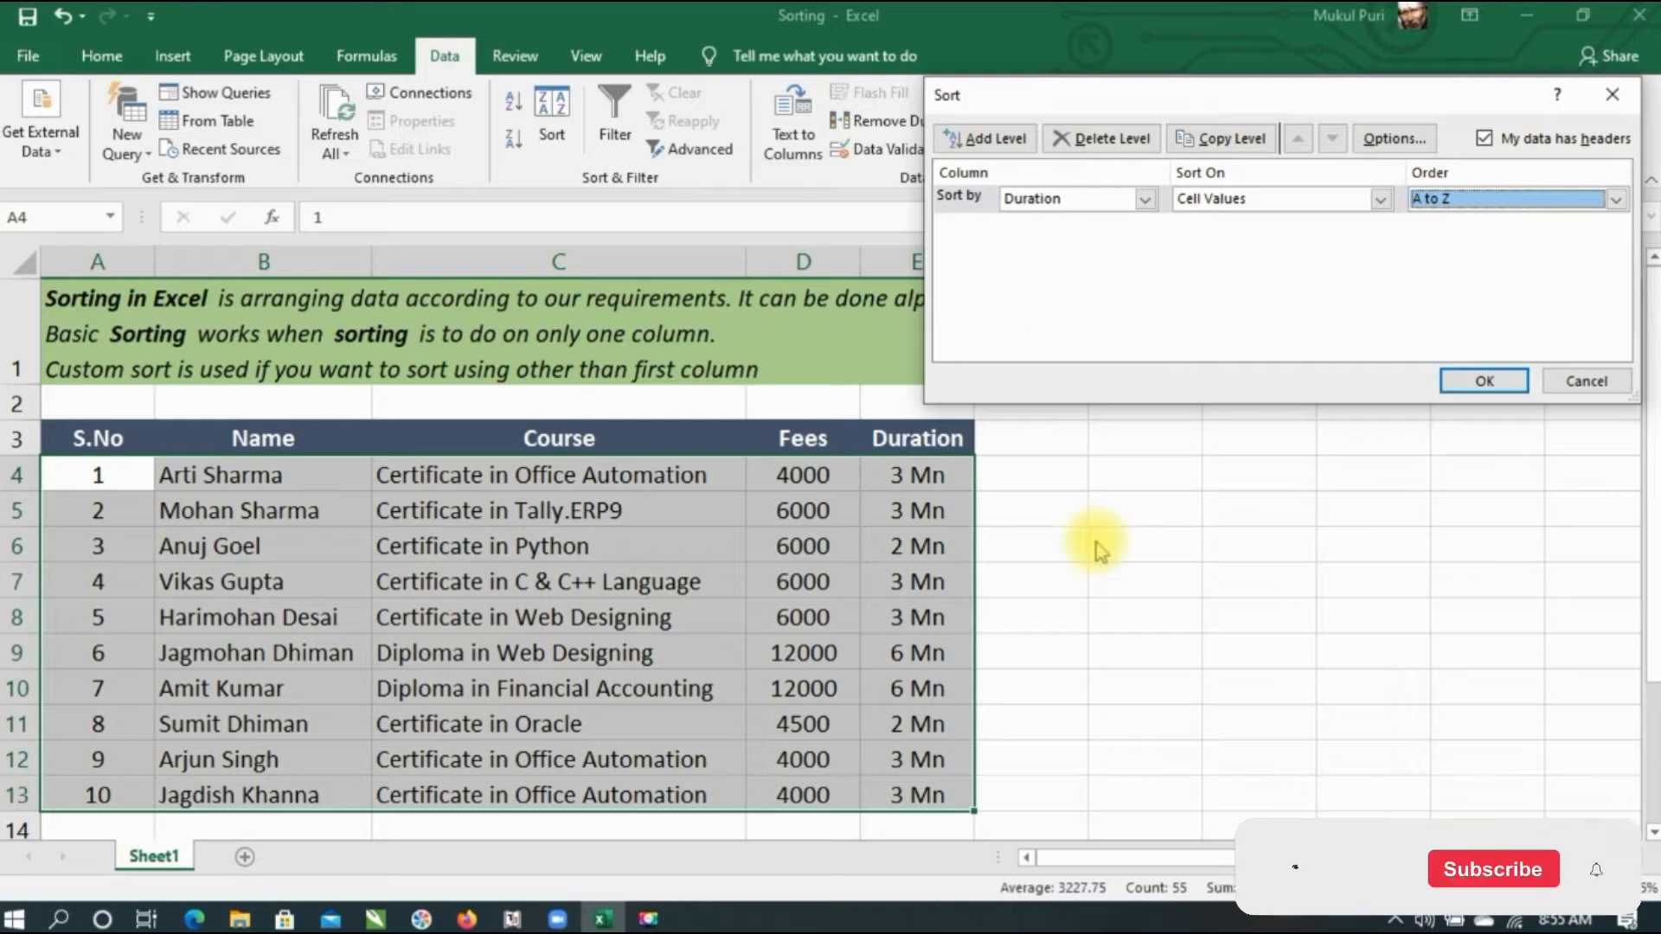
click(1483, 381)
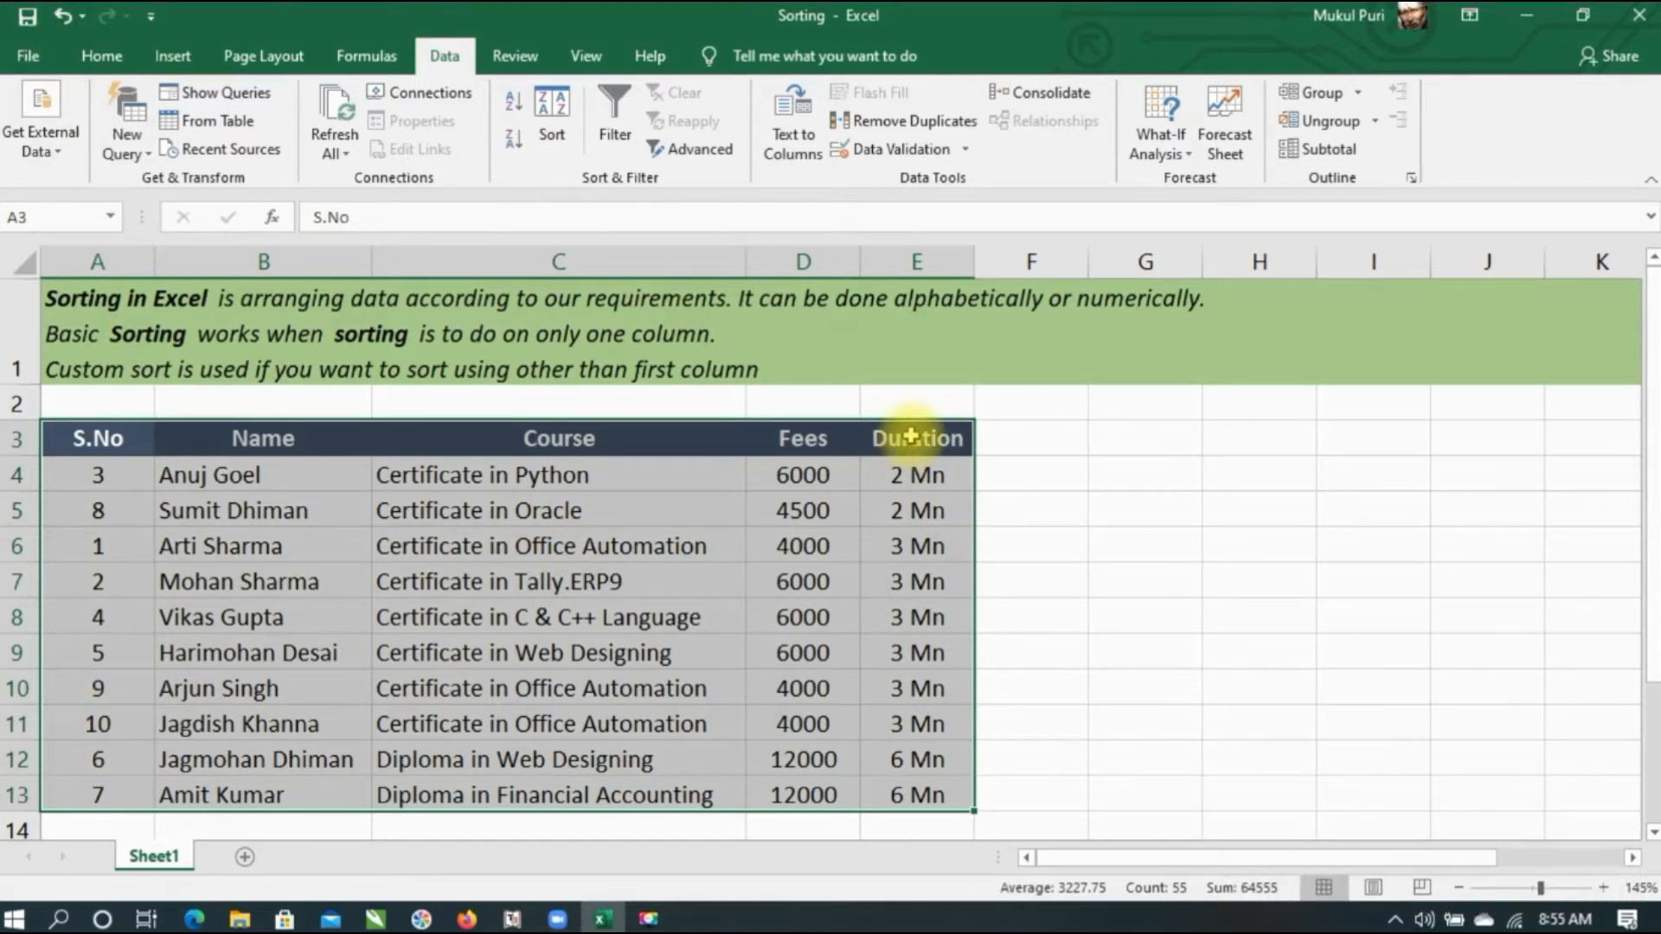
Custom sort the table by Duration from Z to A and undo both Duration sorts.
click(552, 117)
click(1466, 199)
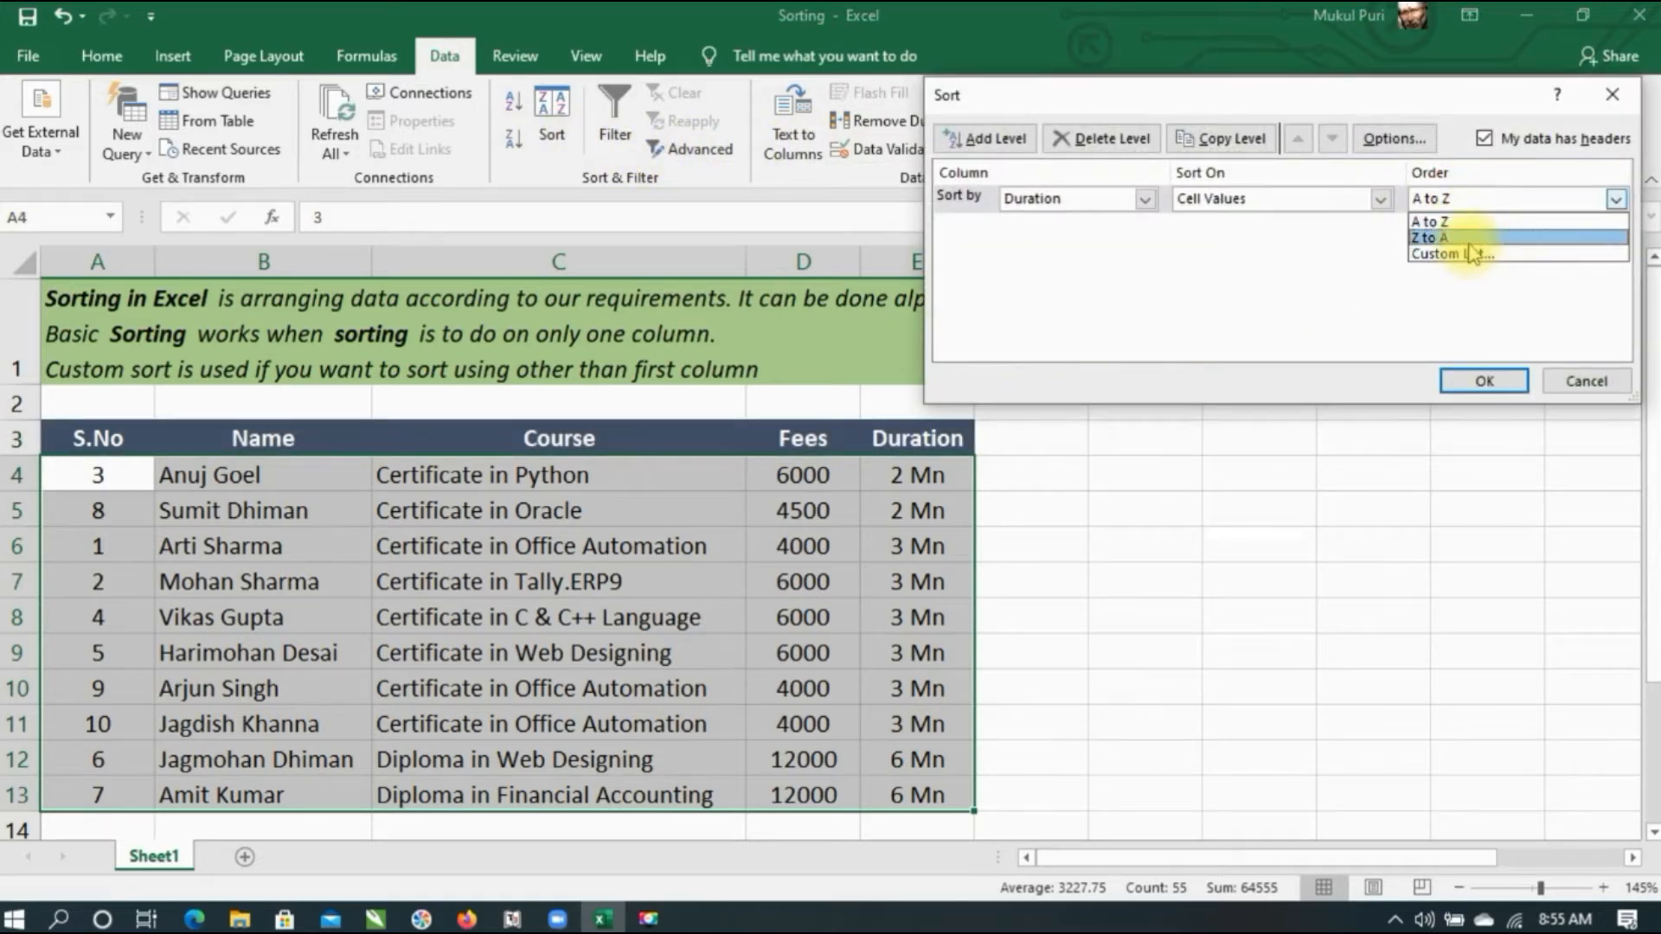
click(1470, 237)
click(1483, 379)
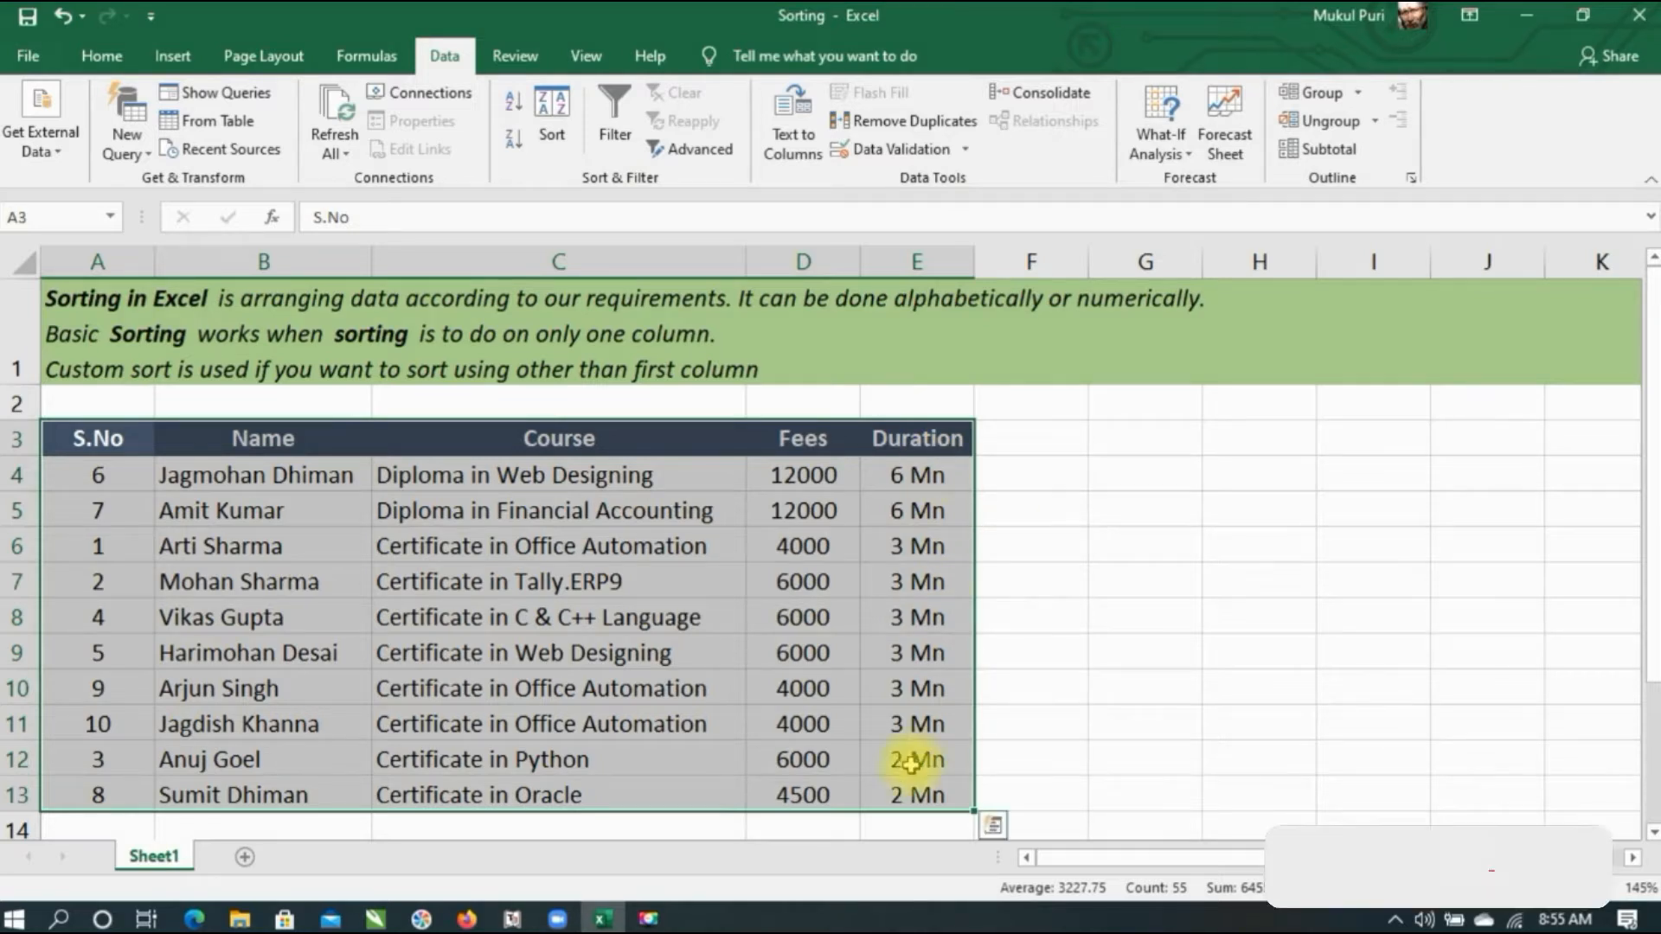
click(64, 16)
click(64, 16)
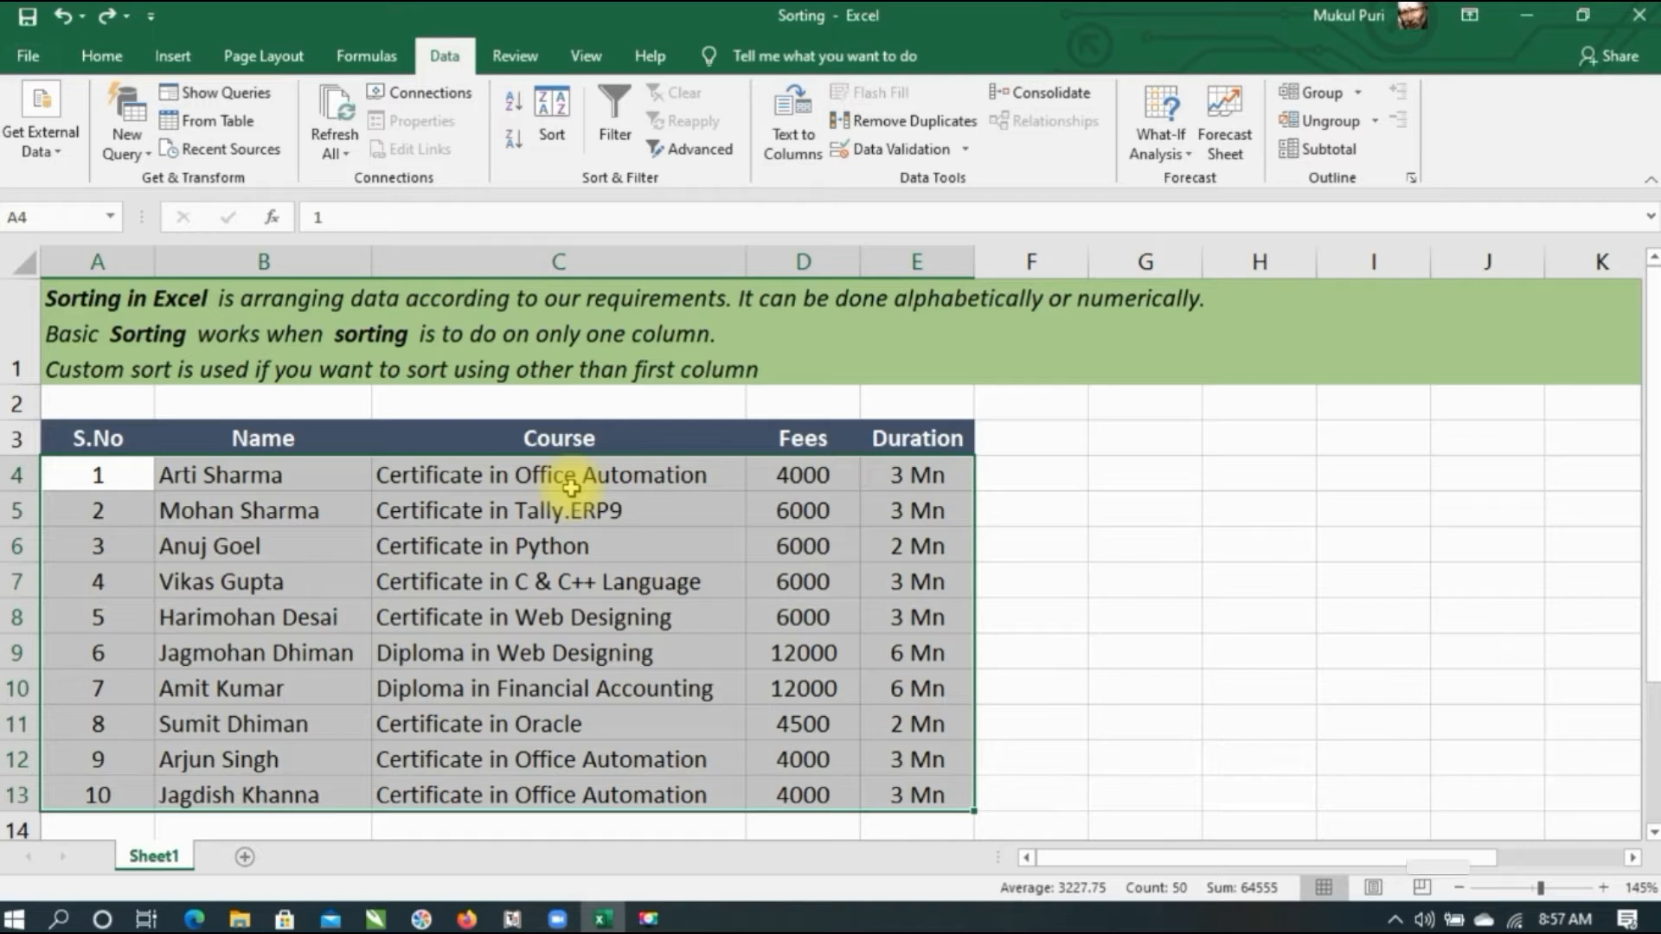
click(613, 134)
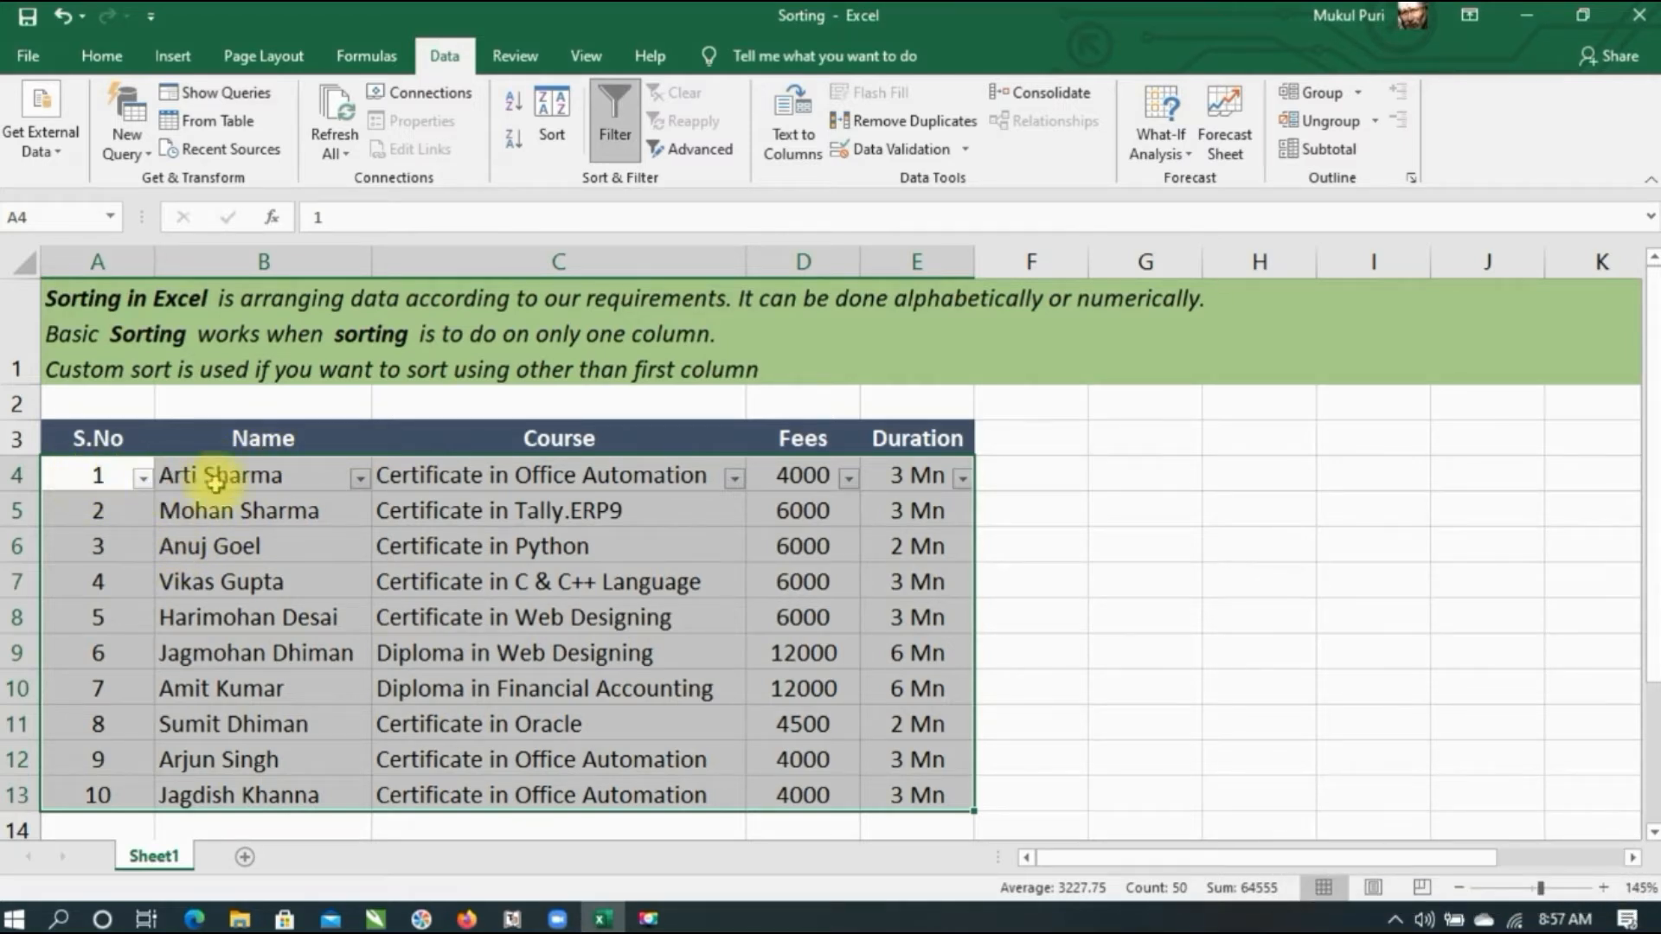
click(616, 126)
click(1125, 576)
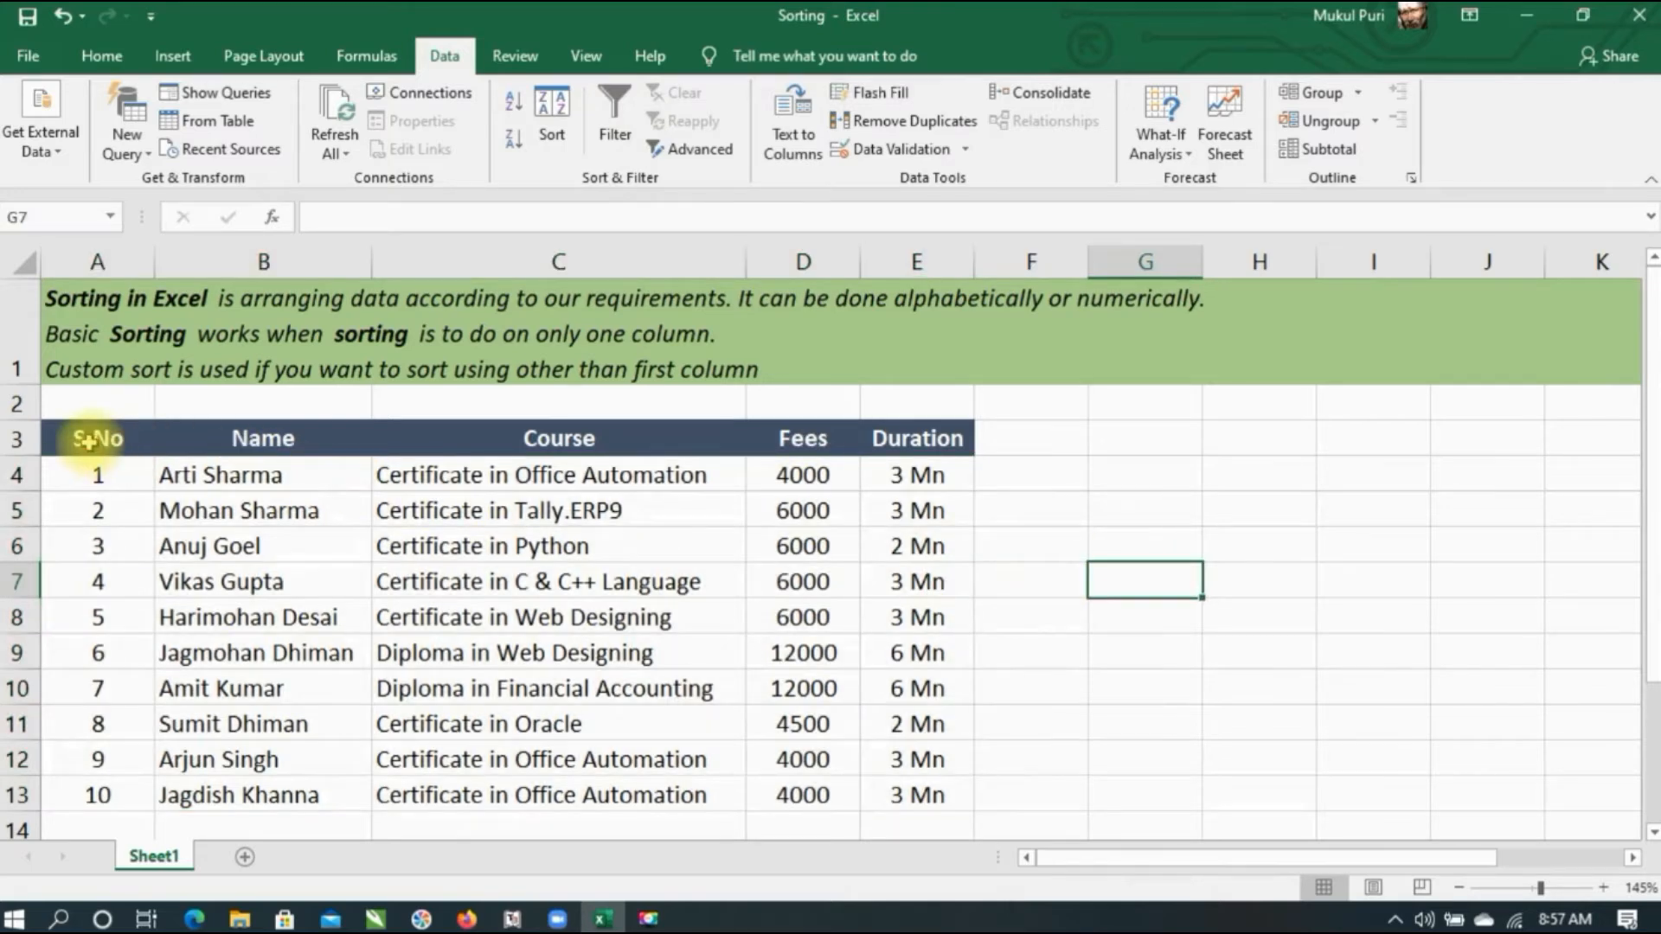
Turn on filtering for the table A3:E13 including its header row, and check the sheet's print preview.
drag(89, 433, 908, 795)
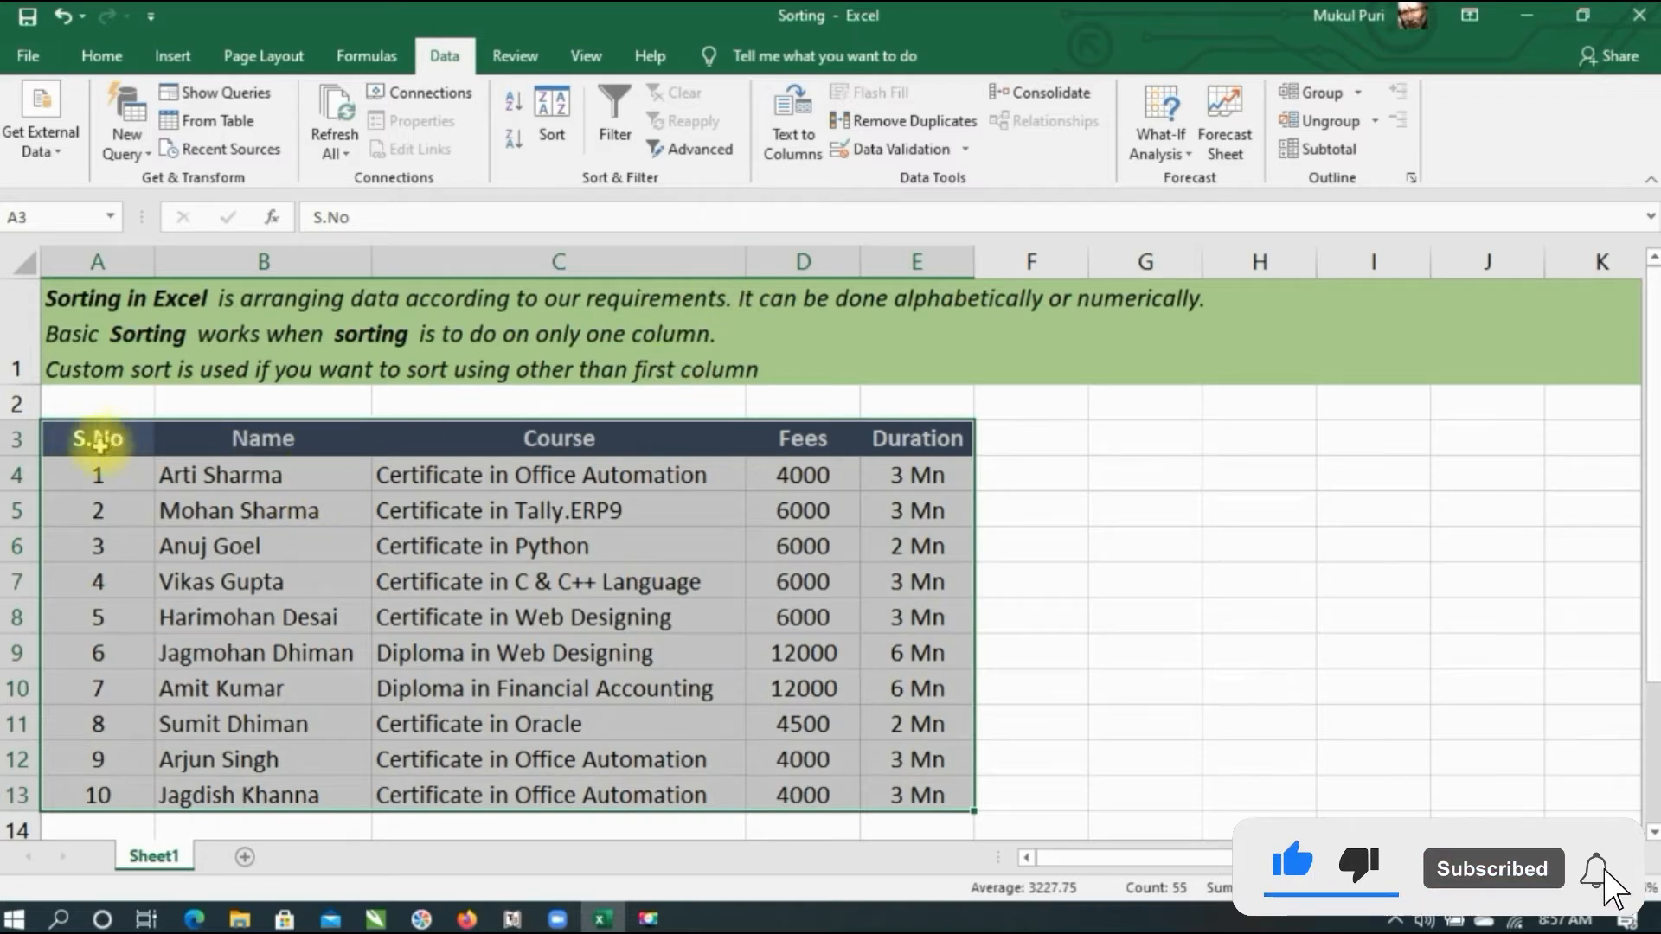
click(624, 128)
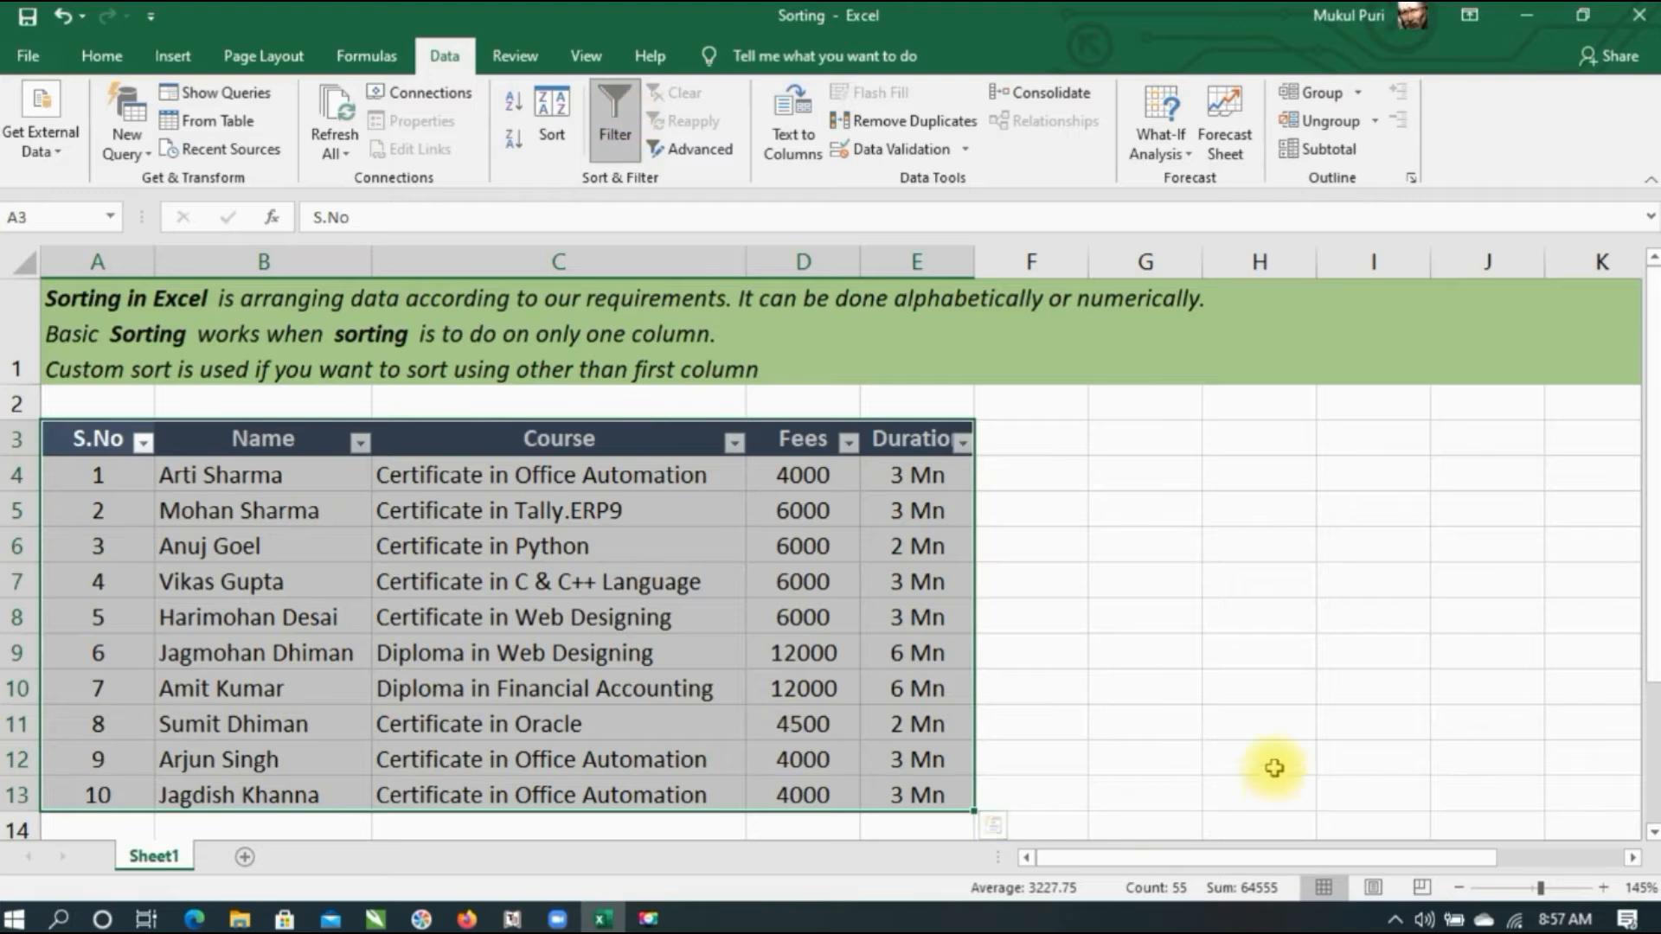
click(1254, 698)
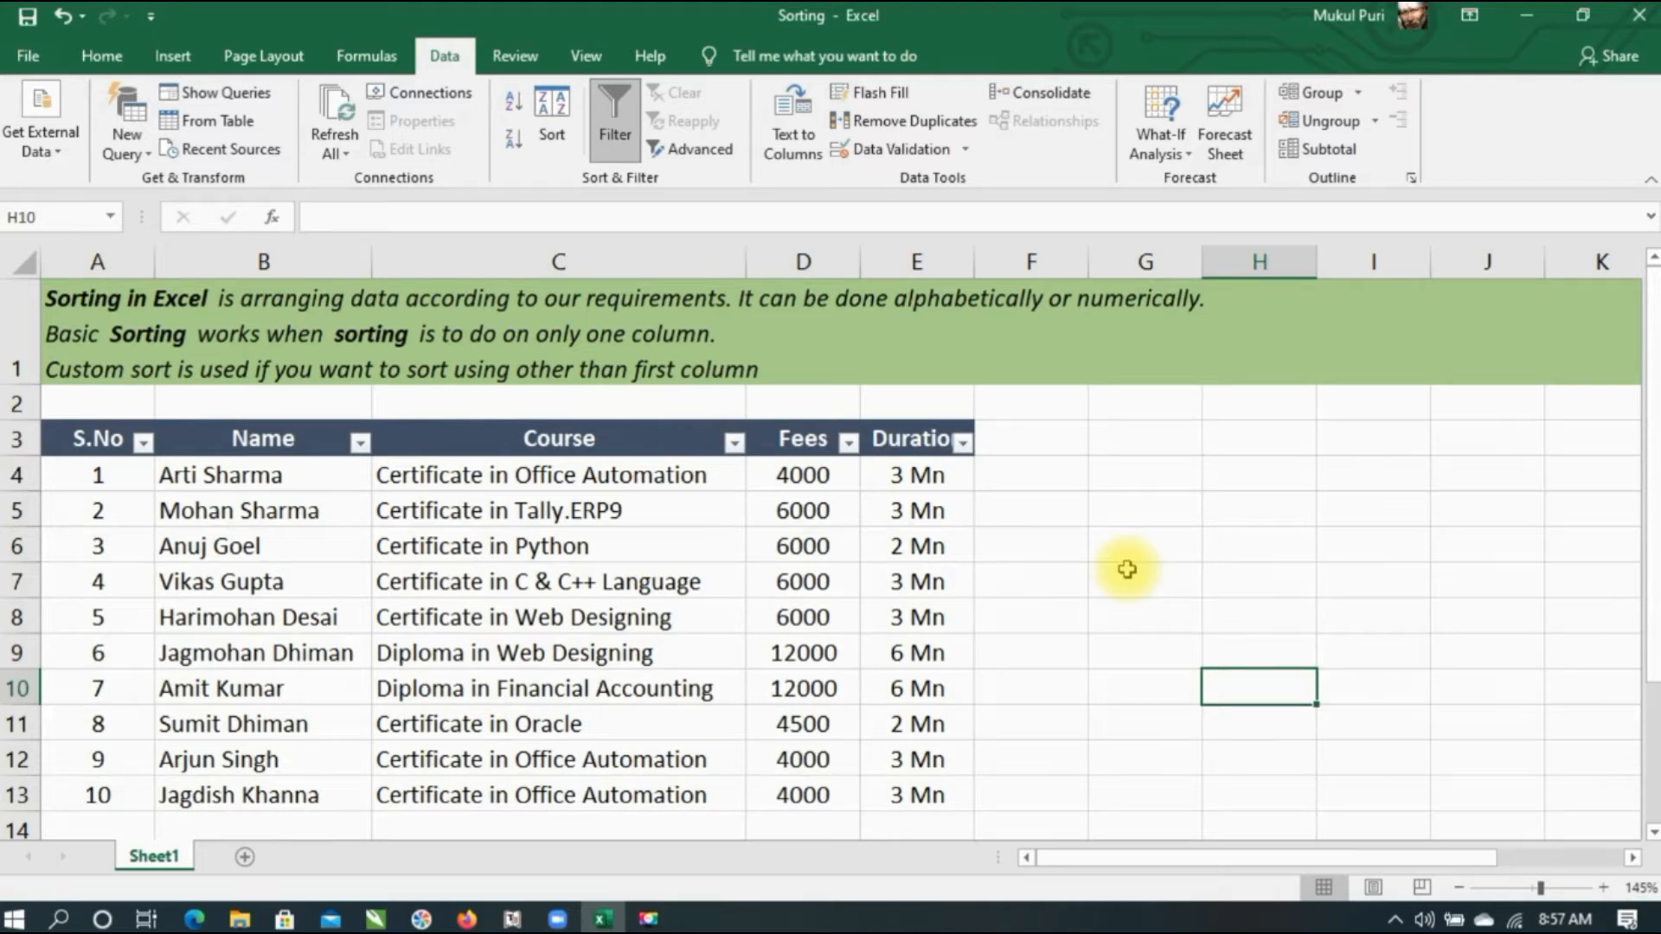
key(ctrl+F2)
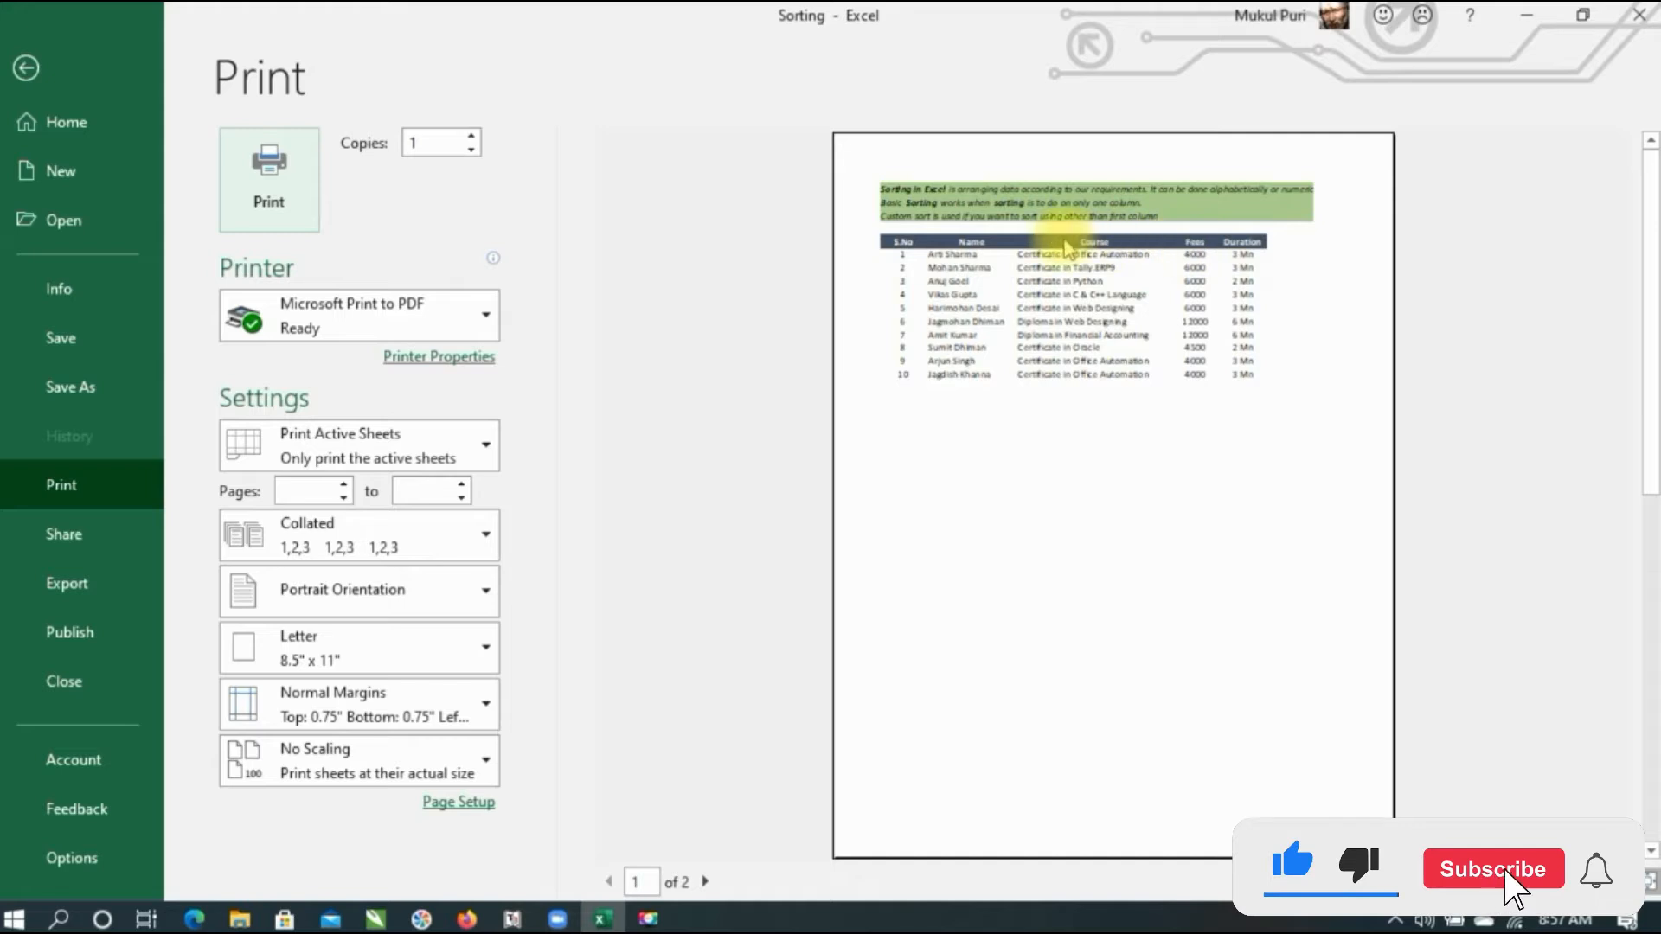
click(24, 63)
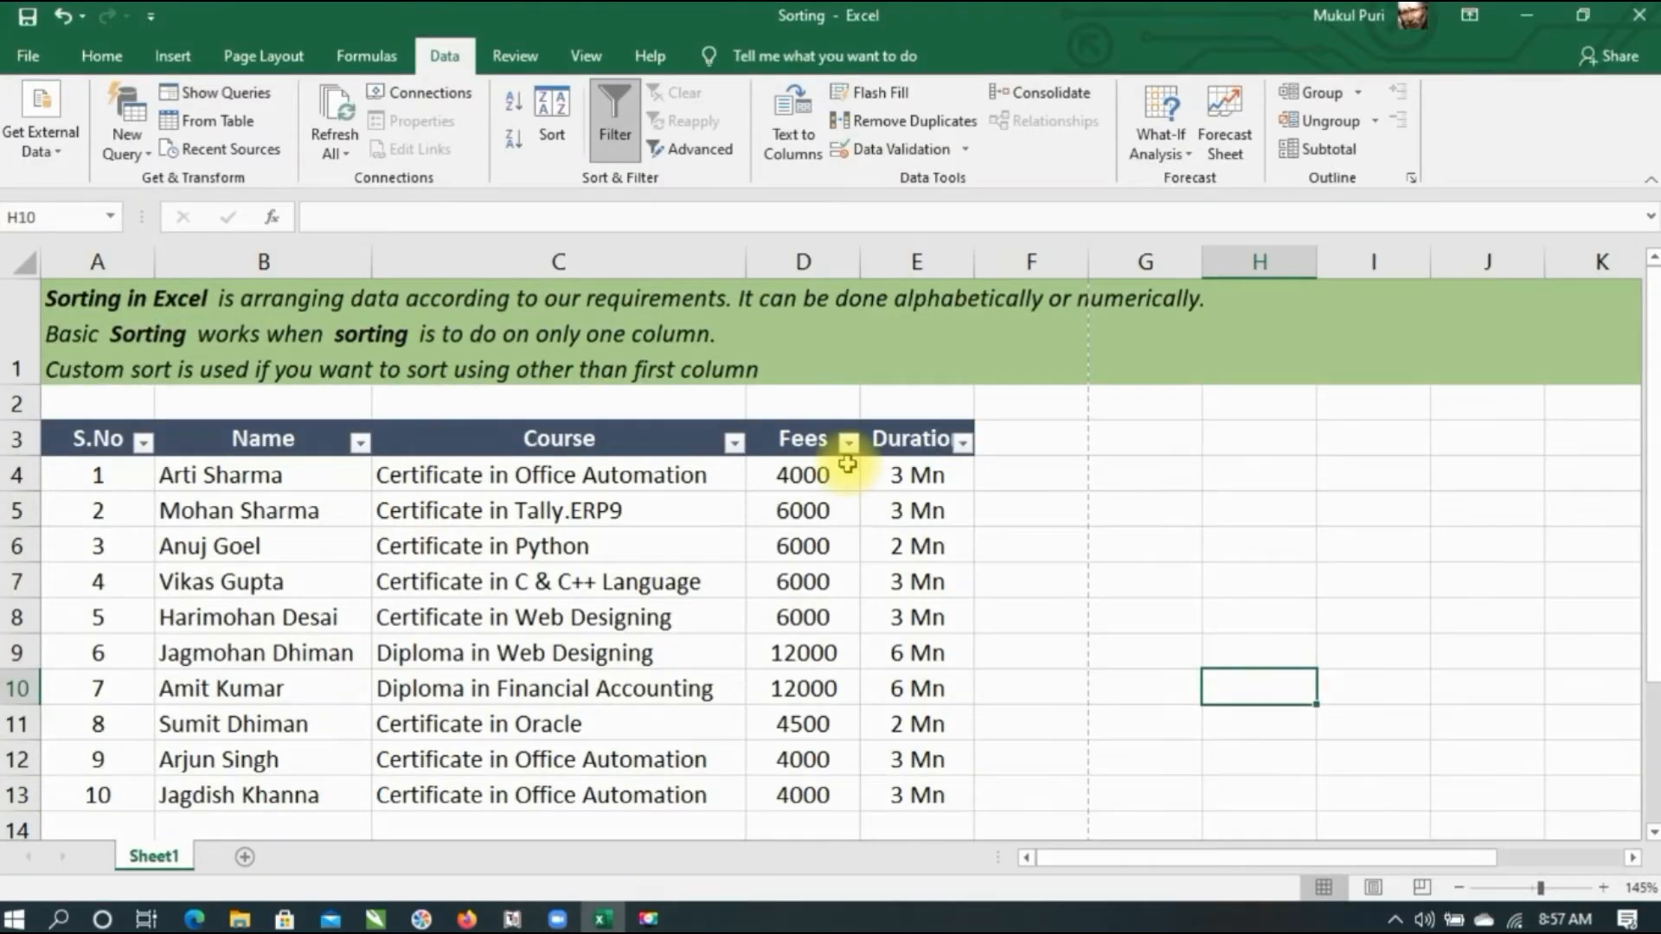
Filter the Course column to show only Certificate in Office Automation.
click(734, 445)
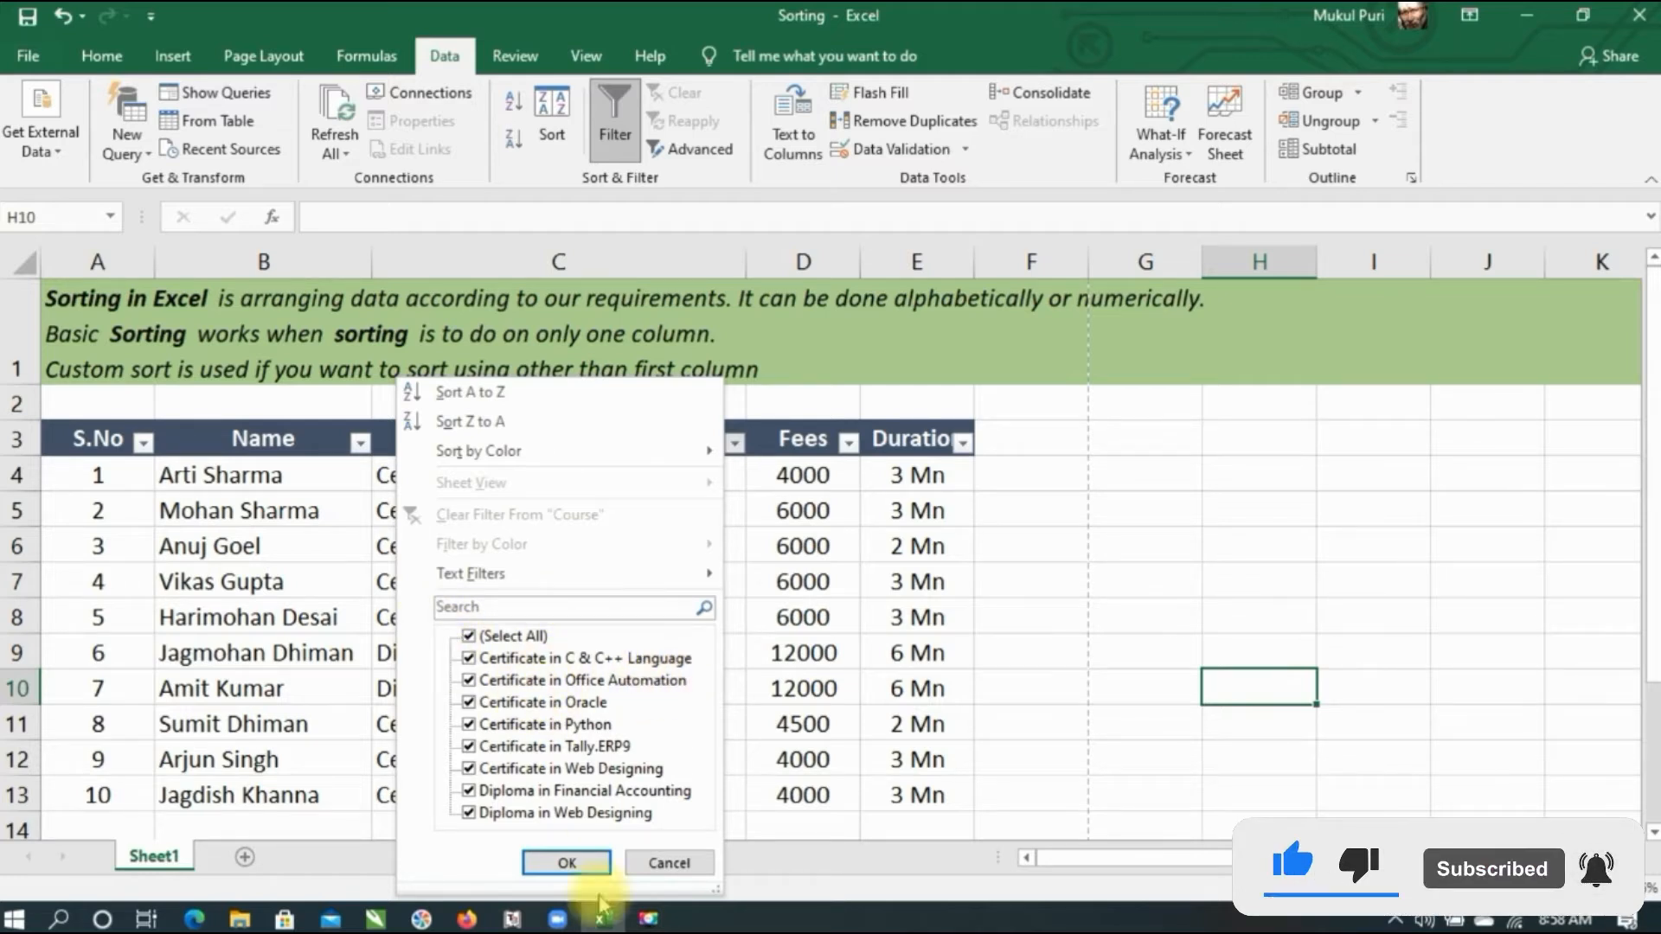
click(468, 637)
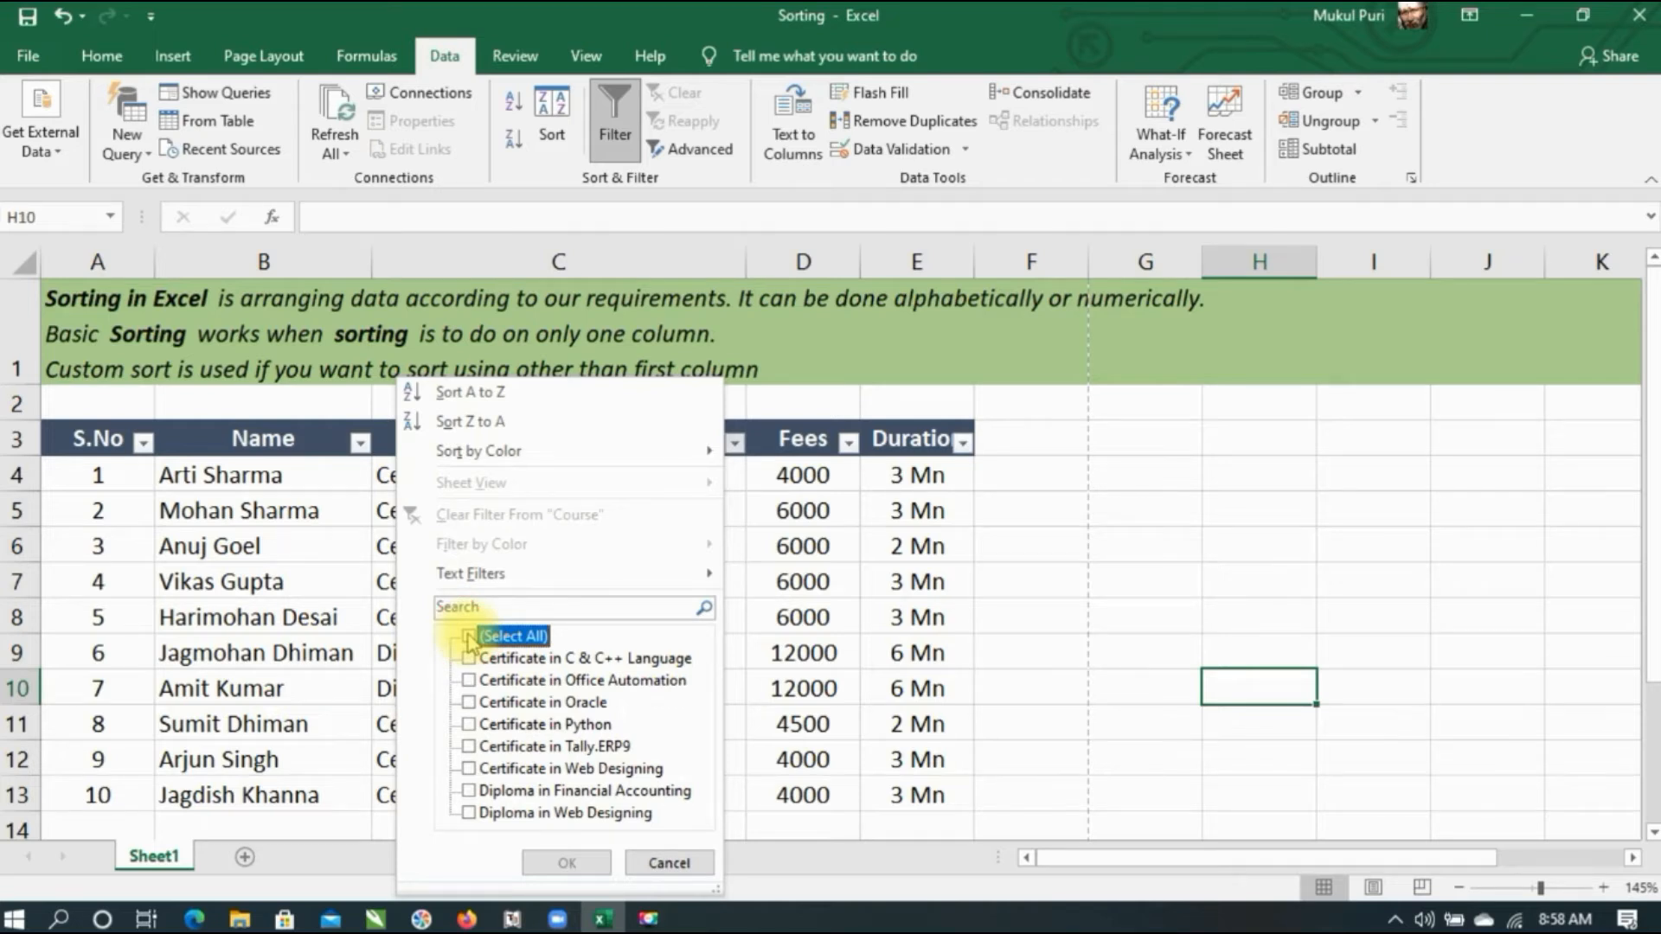
click(468, 682)
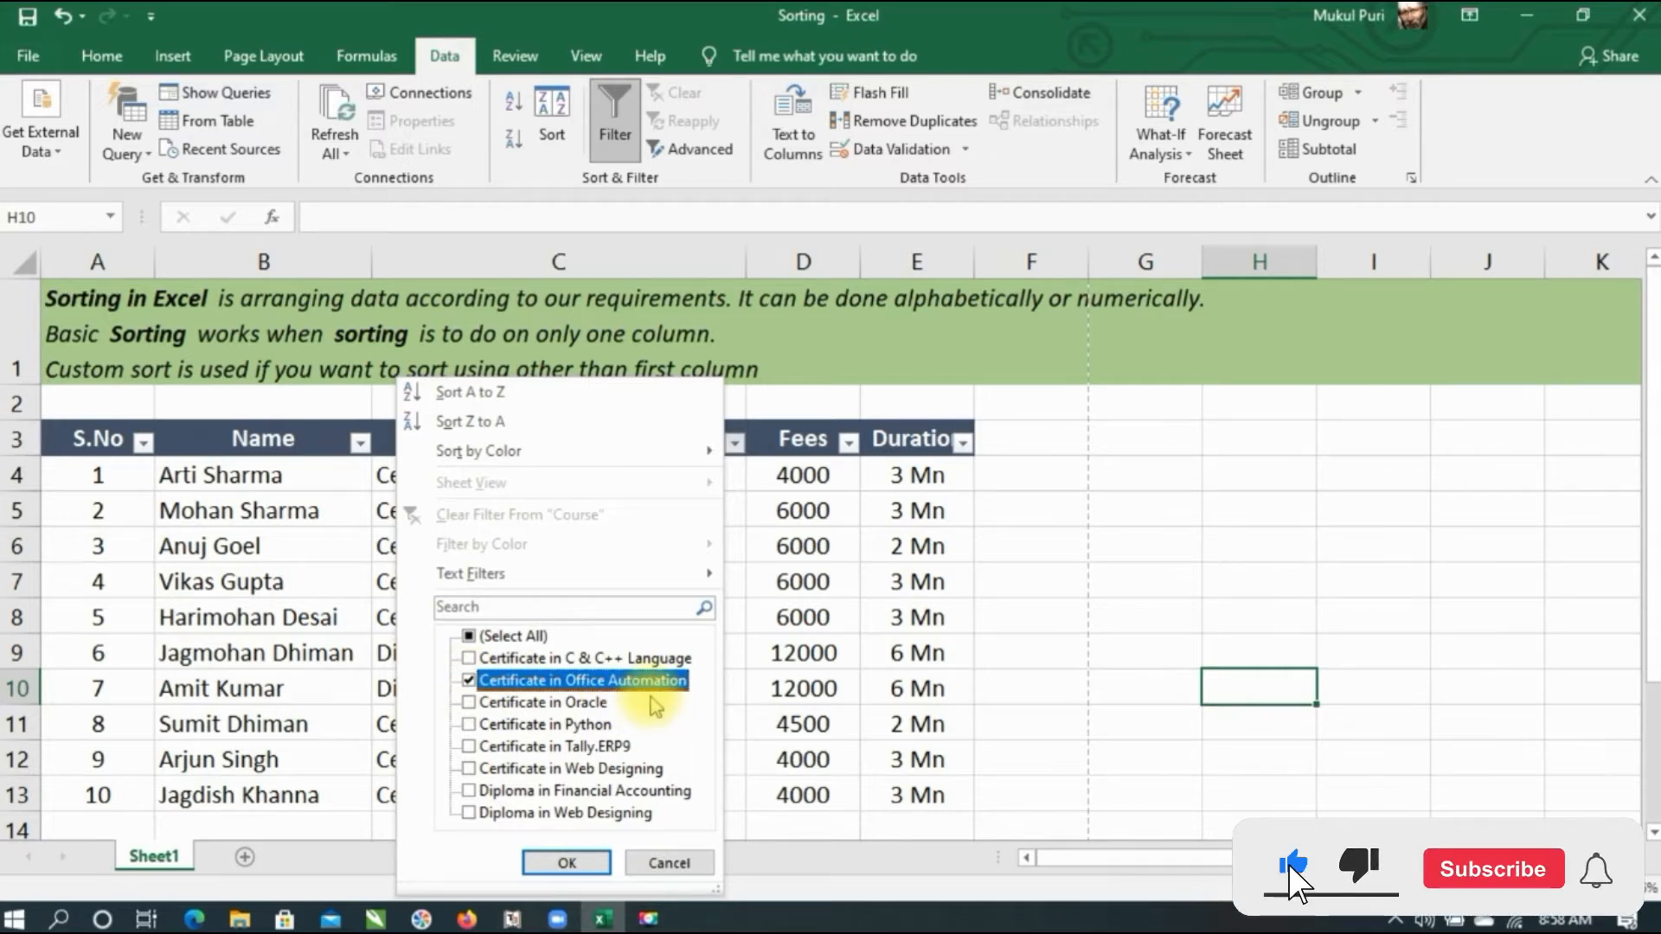
click(468, 748)
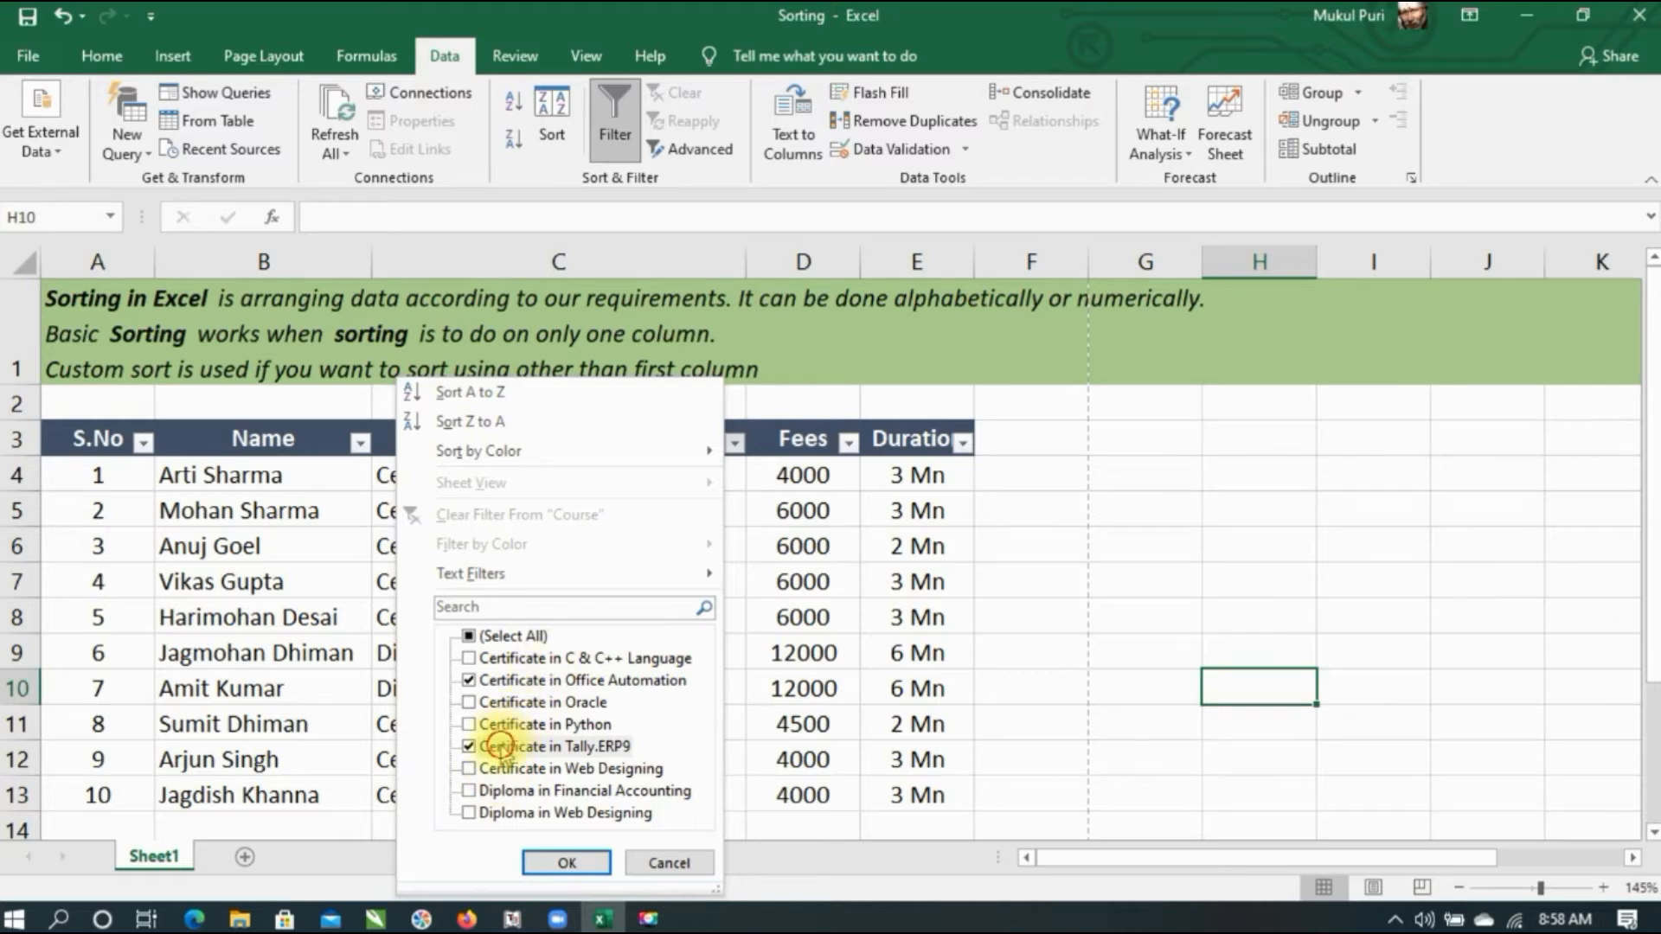
click(500, 747)
click(567, 862)
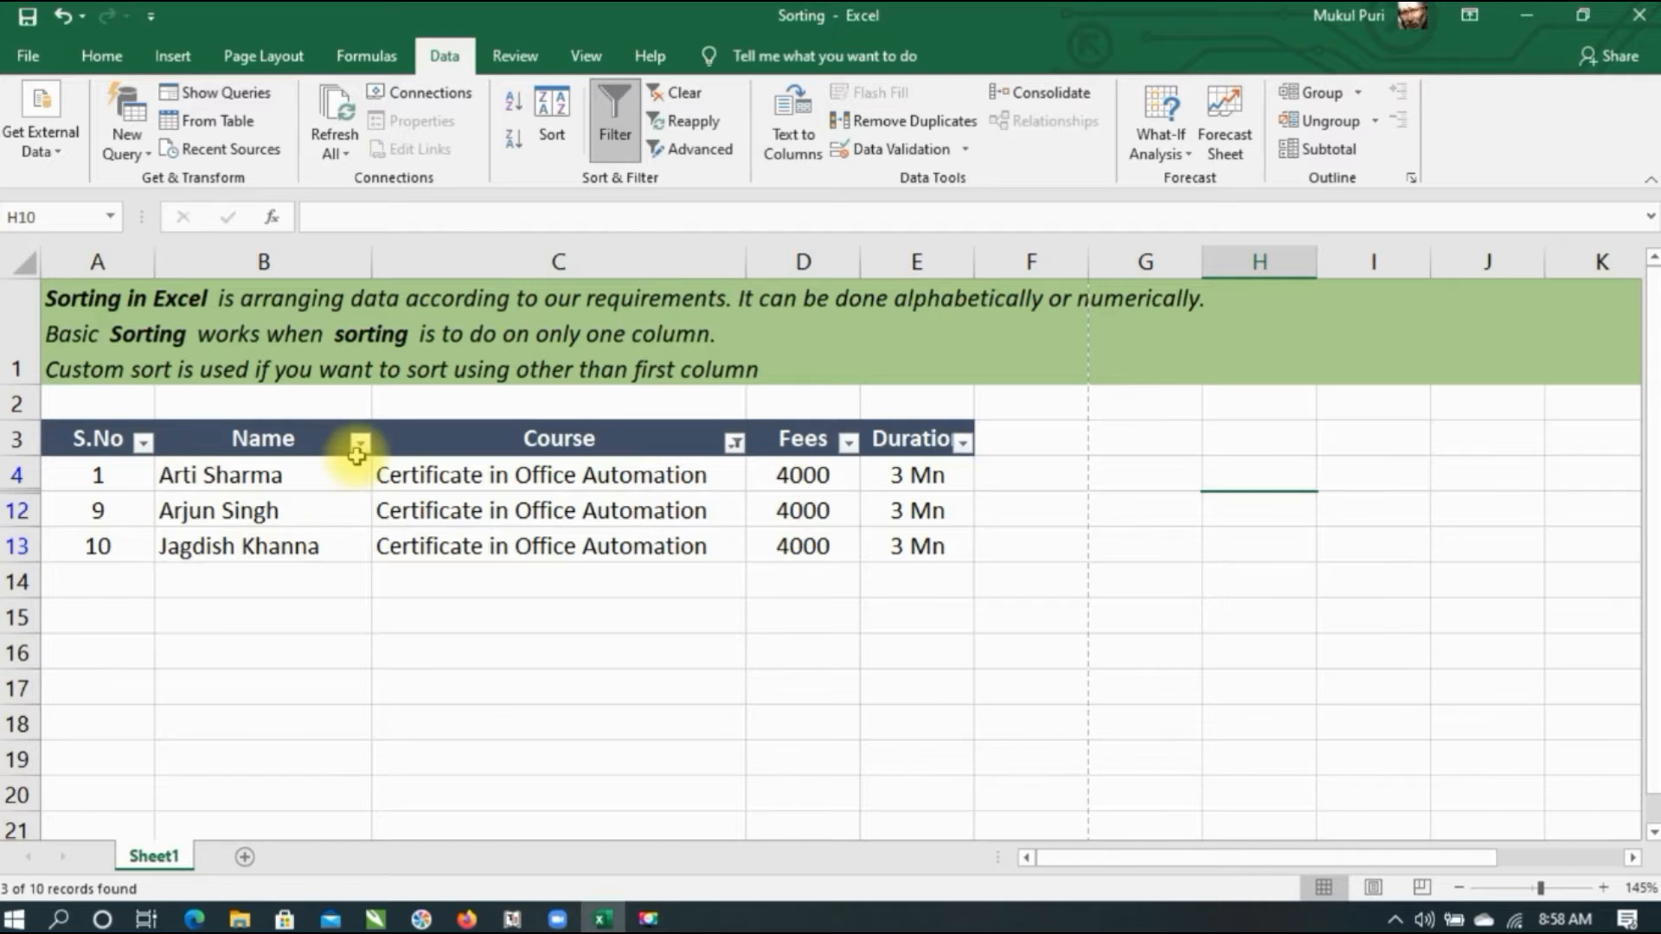
Add Certificate in Tally.ERP9 to the courses shown by the Course column filter.
click(735, 443)
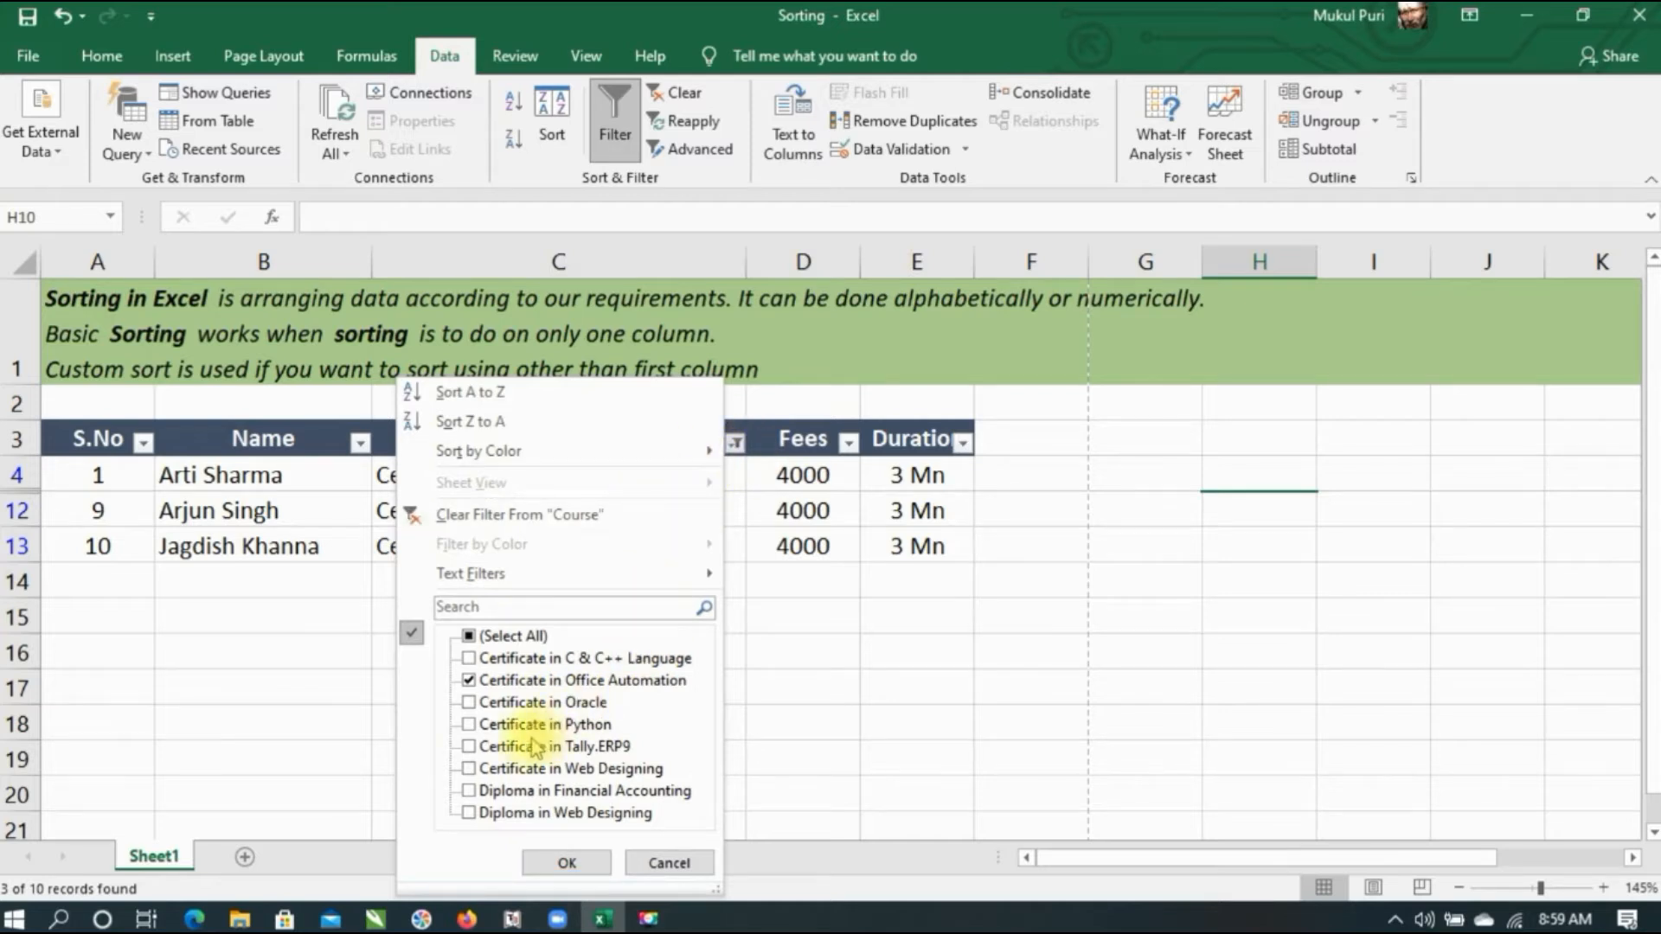
click(471, 749)
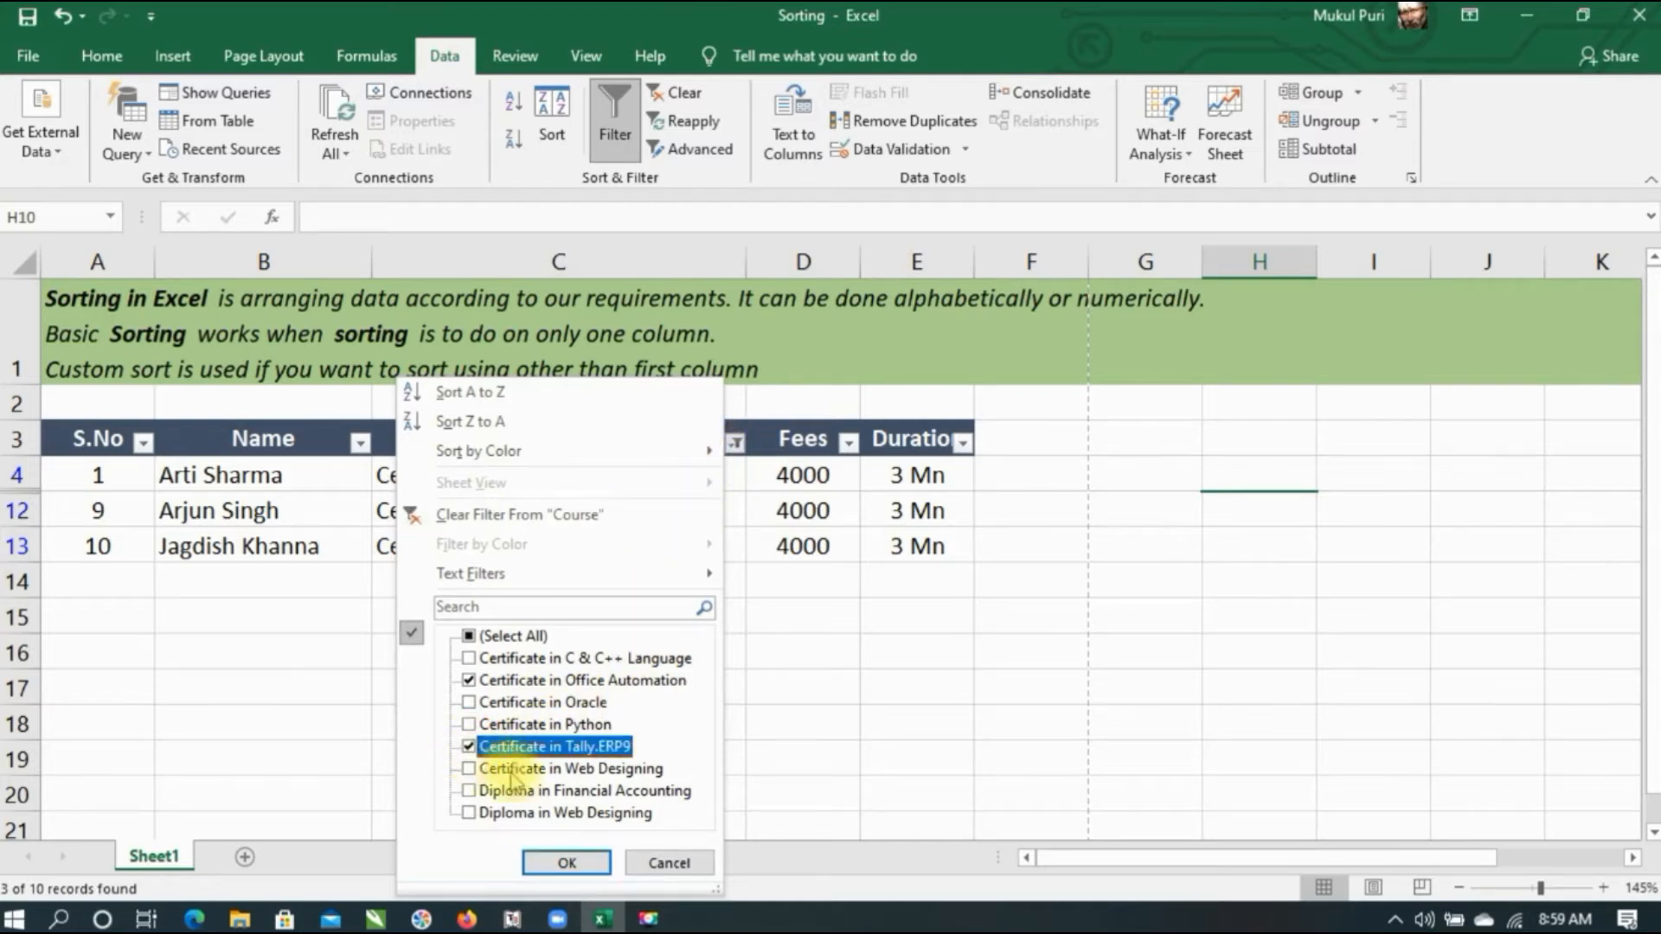
click(571, 863)
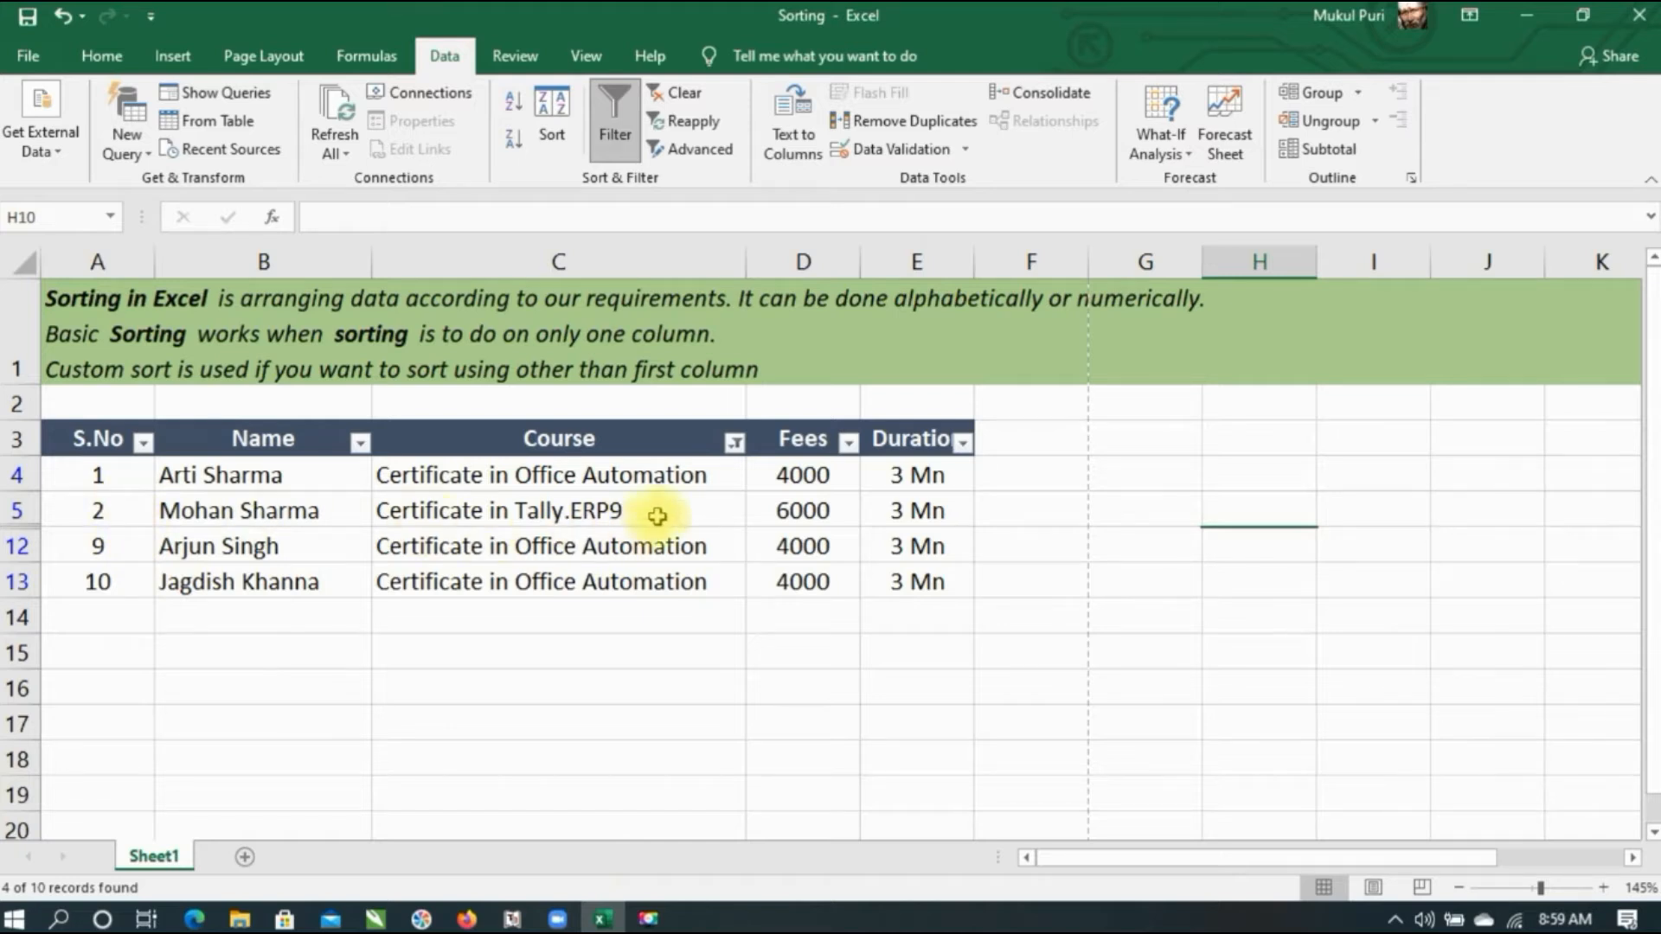
Show all courses again by selecting every value in the Course column's filter.
click(734, 443)
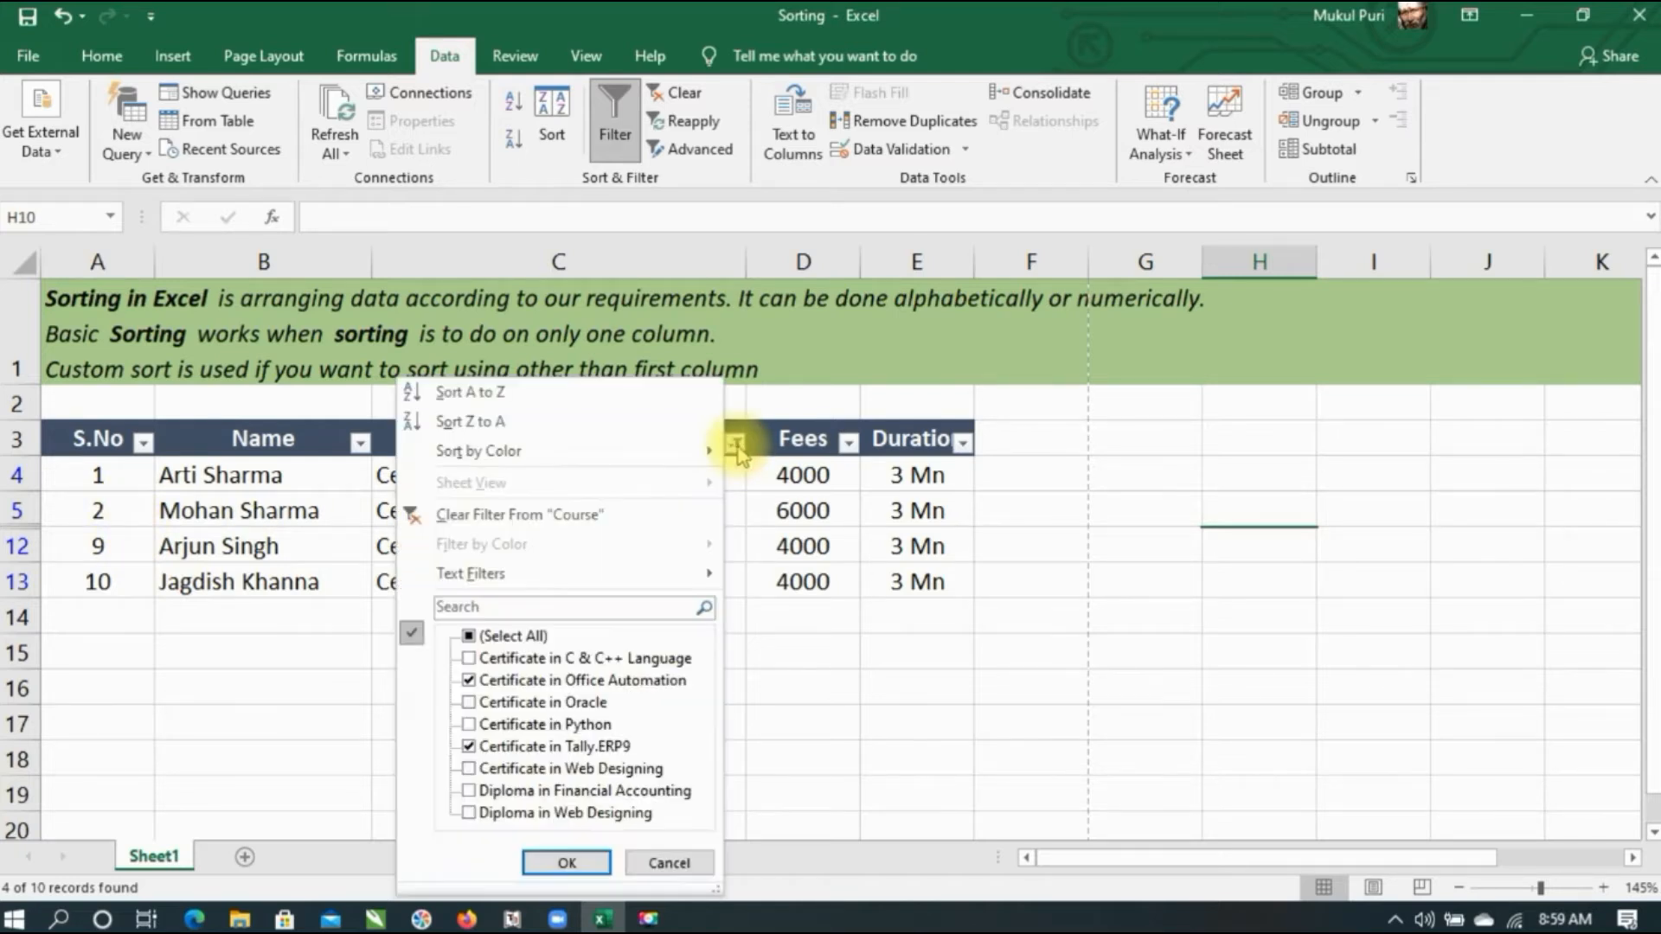
click(510, 635)
click(563, 862)
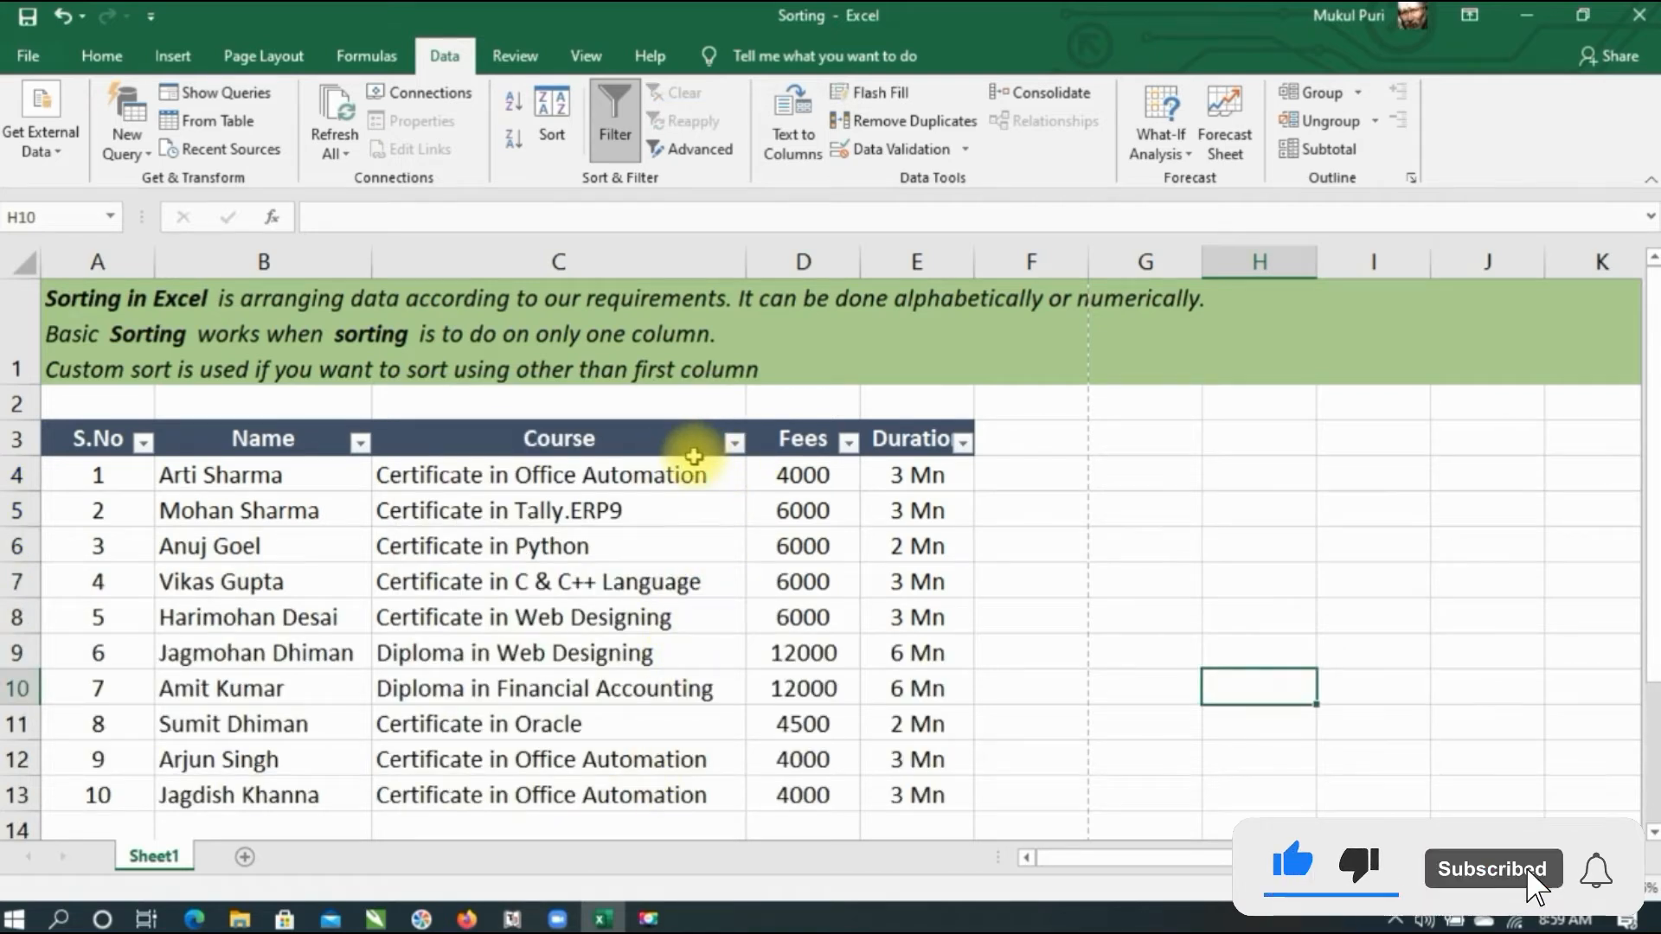
Filter the Duration column to show only the 6 Mn rows.
click(962, 446)
click(697, 638)
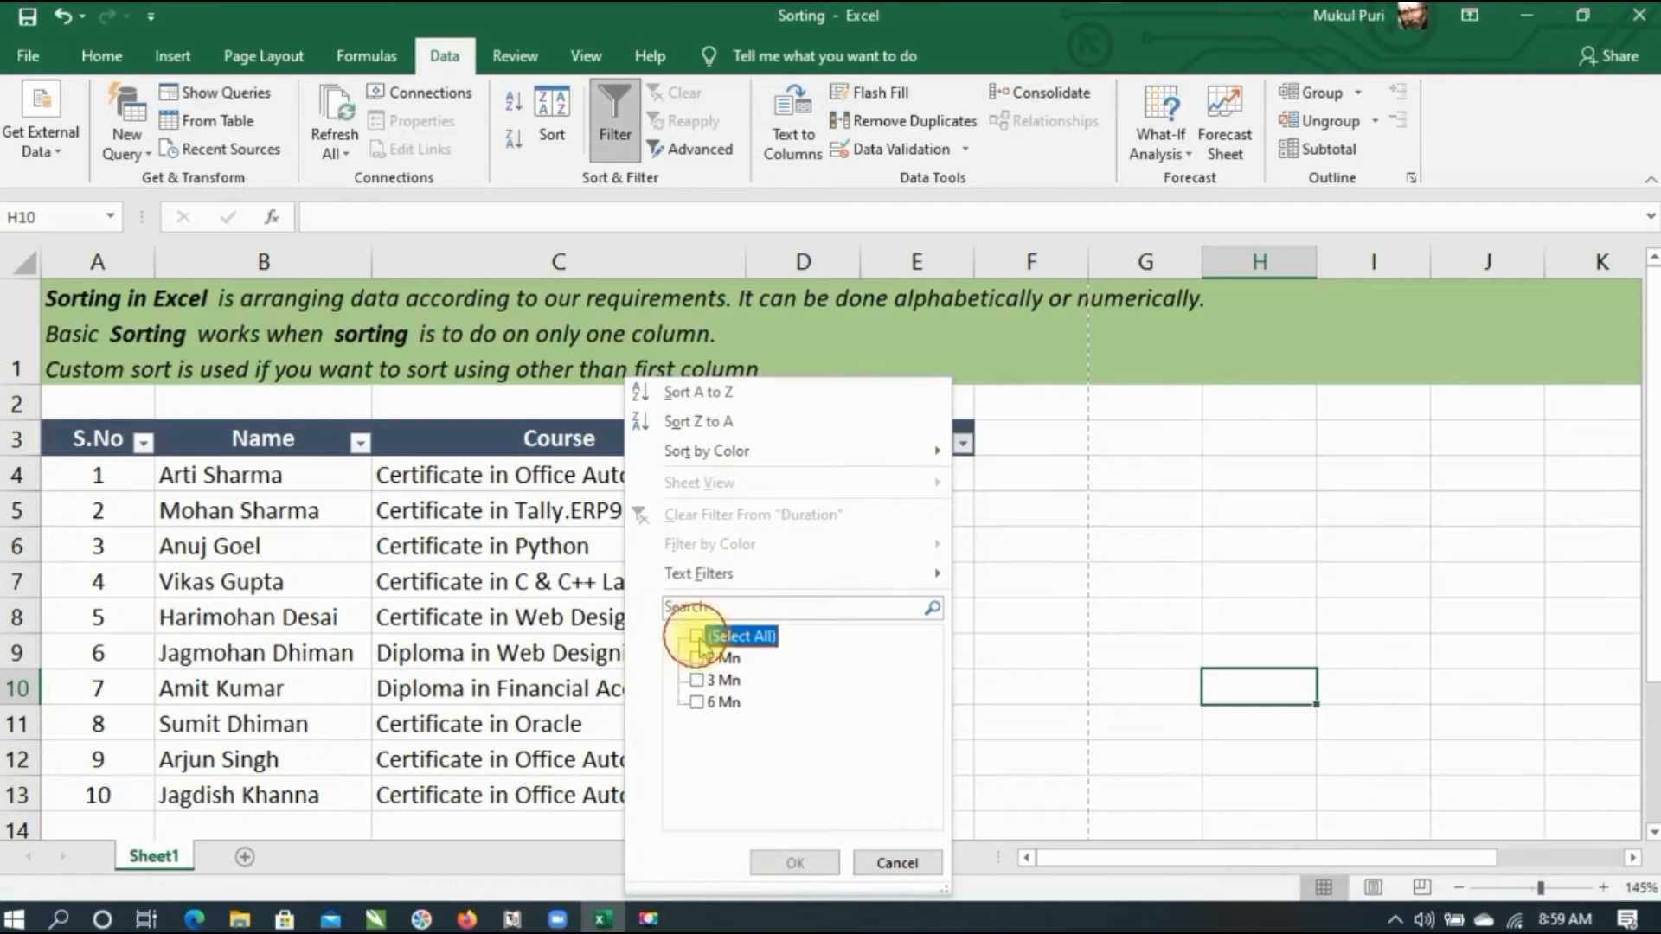
click(696, 703)
click(782, 862)
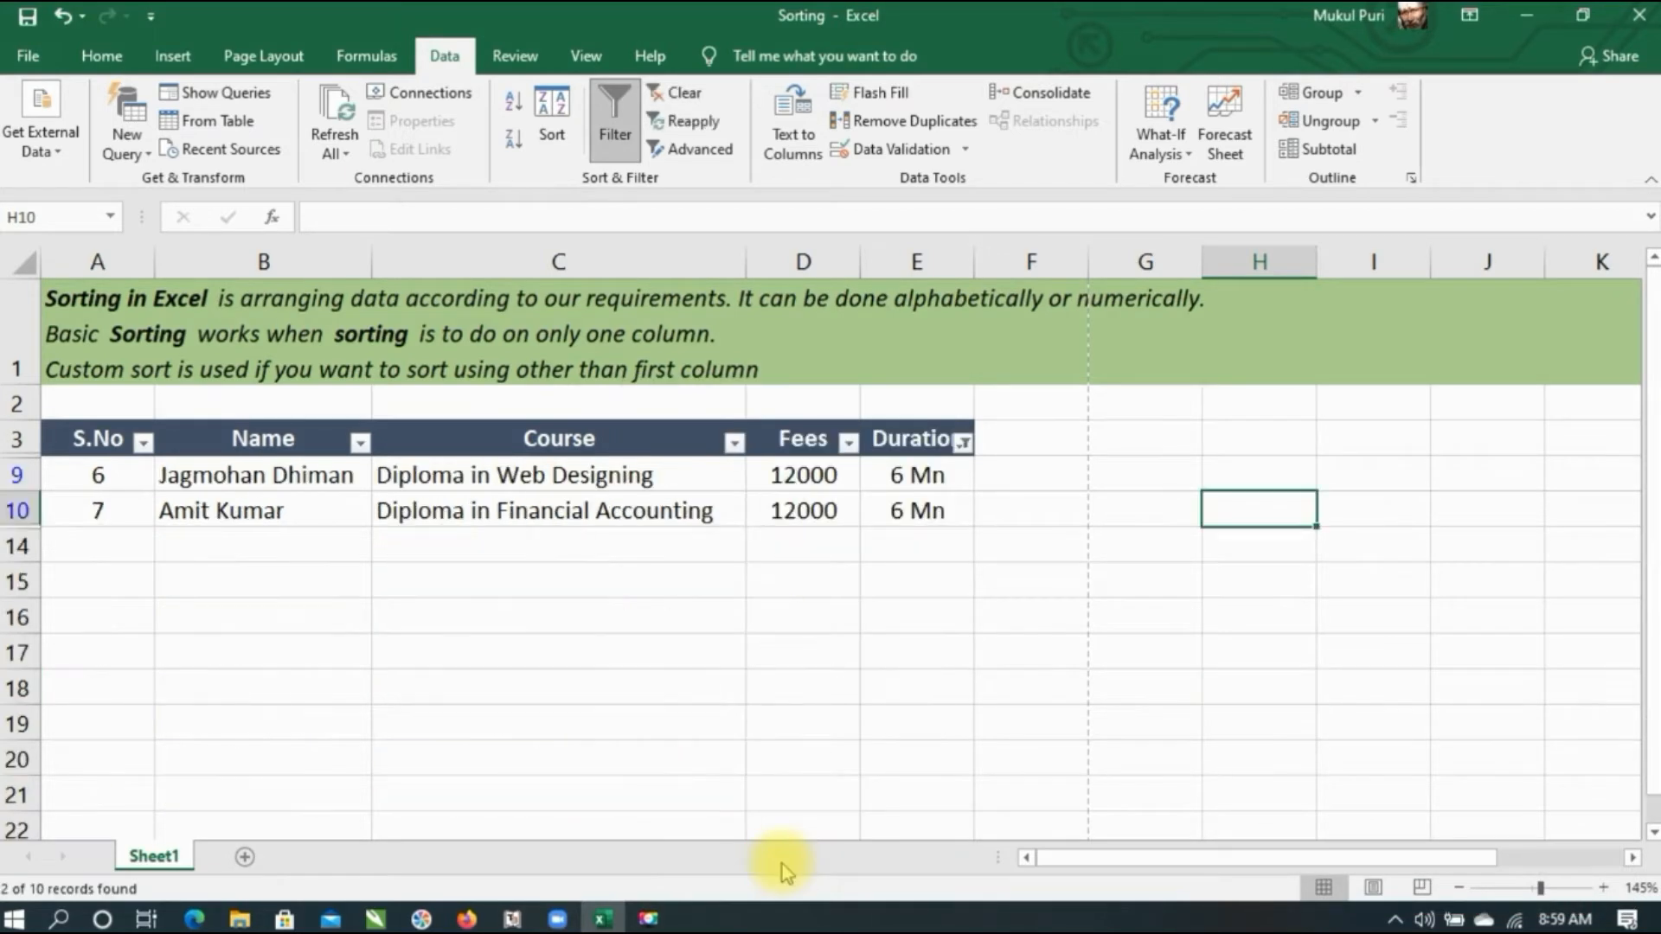
Show every duration again in the Duration column's filter and turn off filtering for the table.
click(962, 443)
click(709, 636)
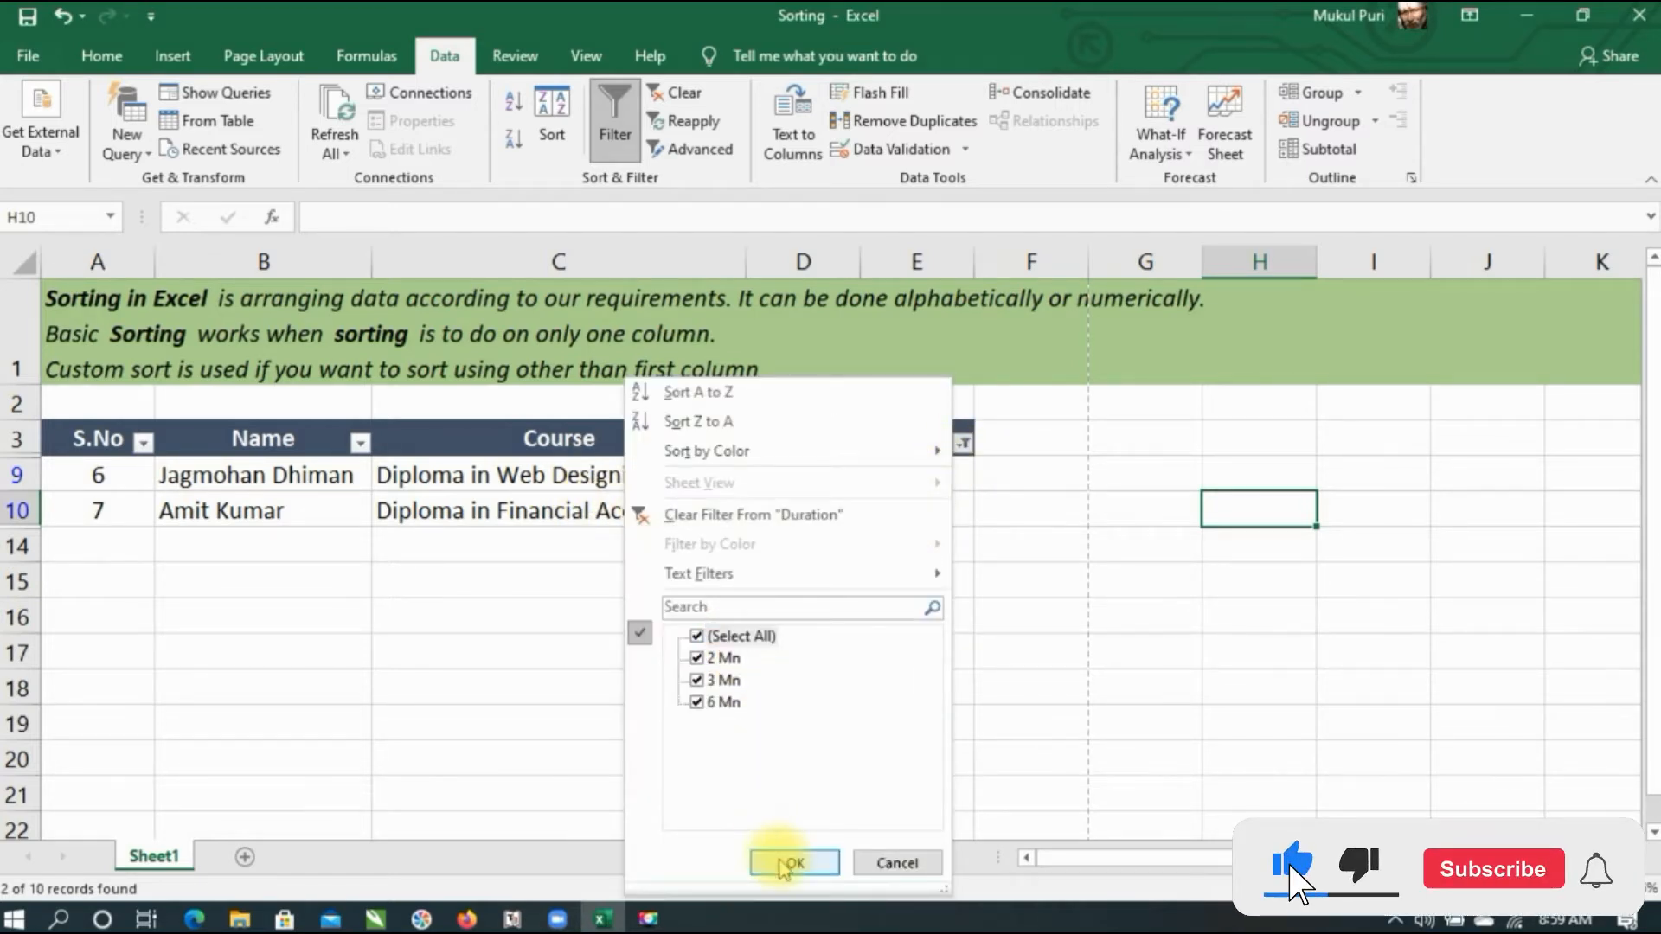
click(782, 862)
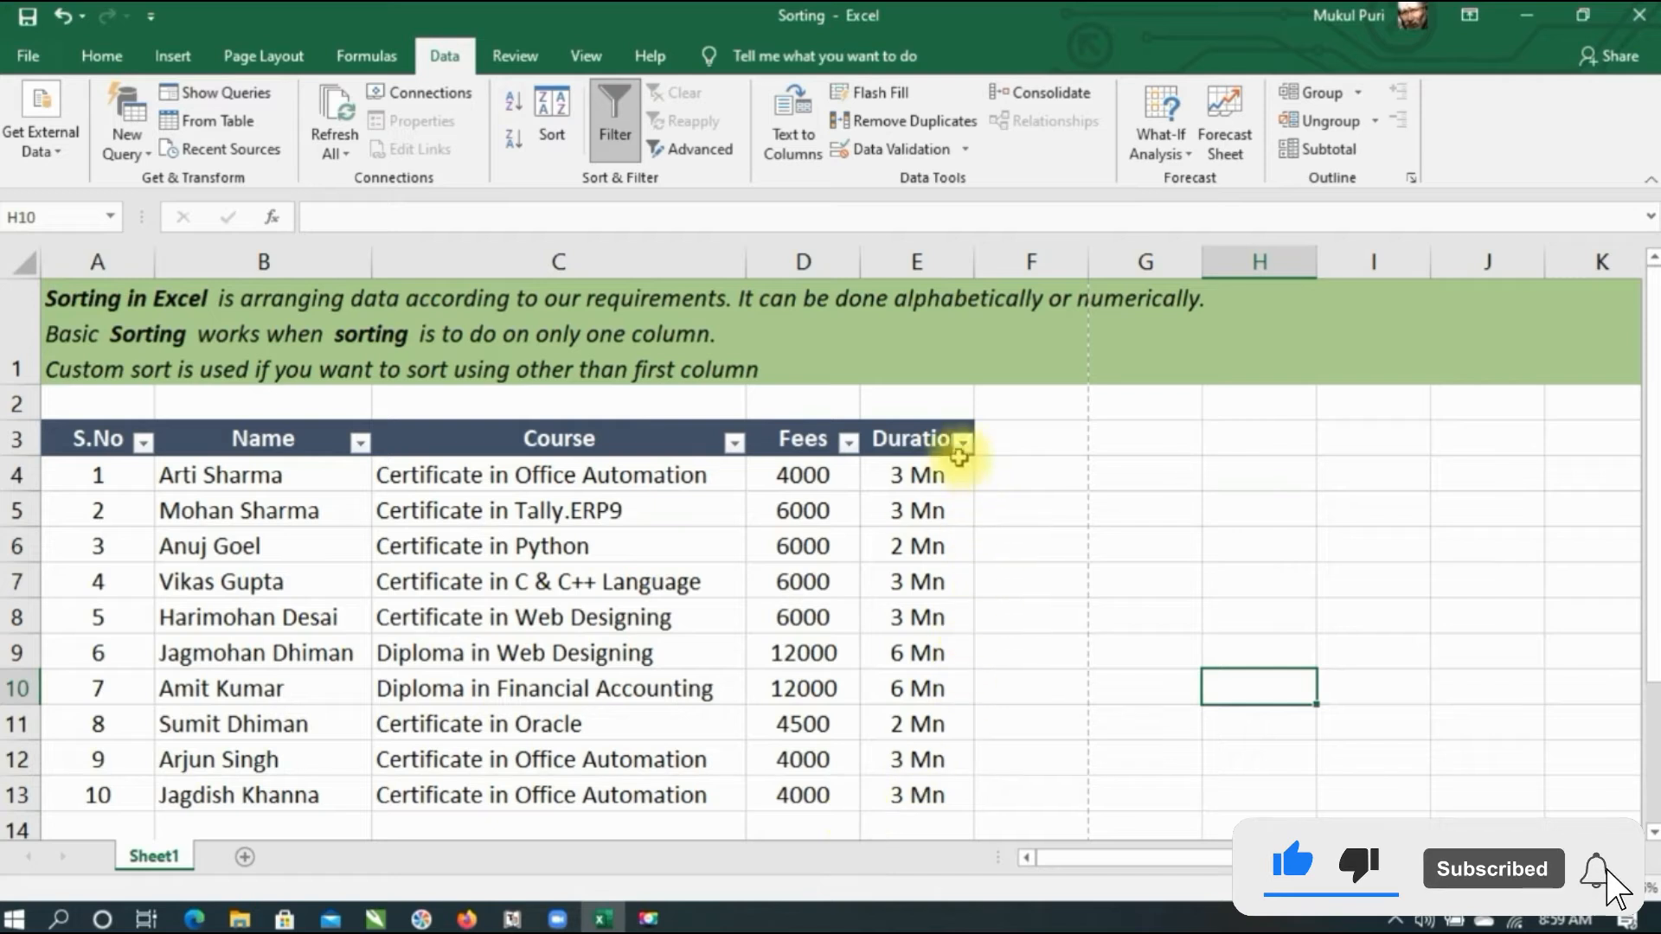
click(615, 125)
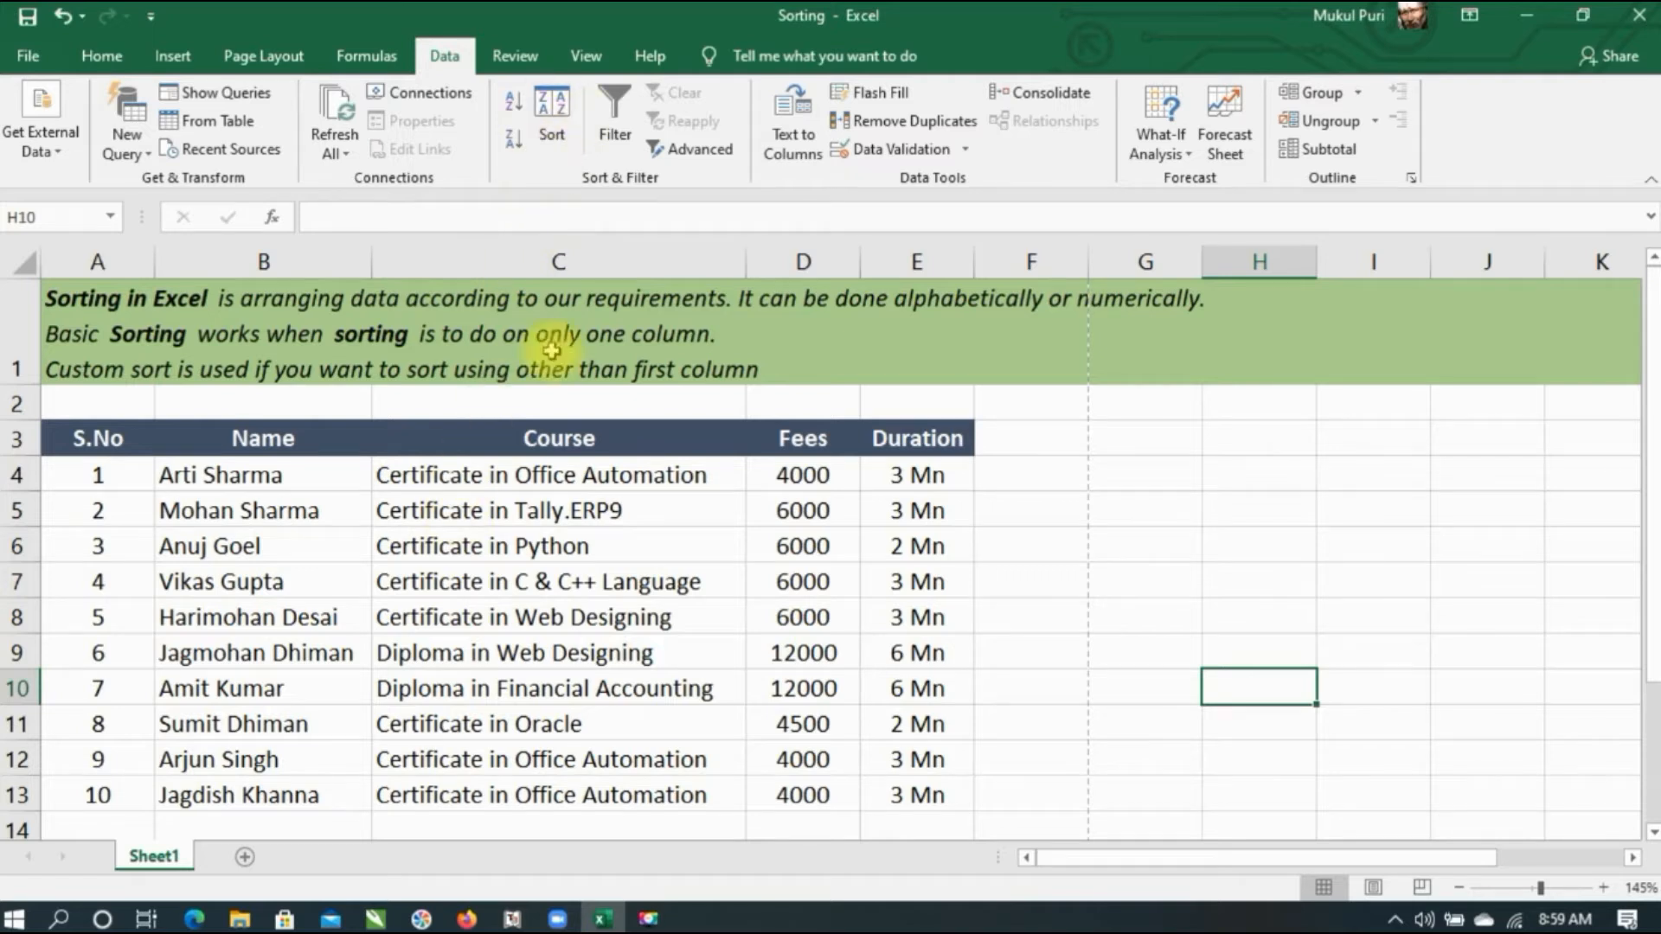
click(100, 59)
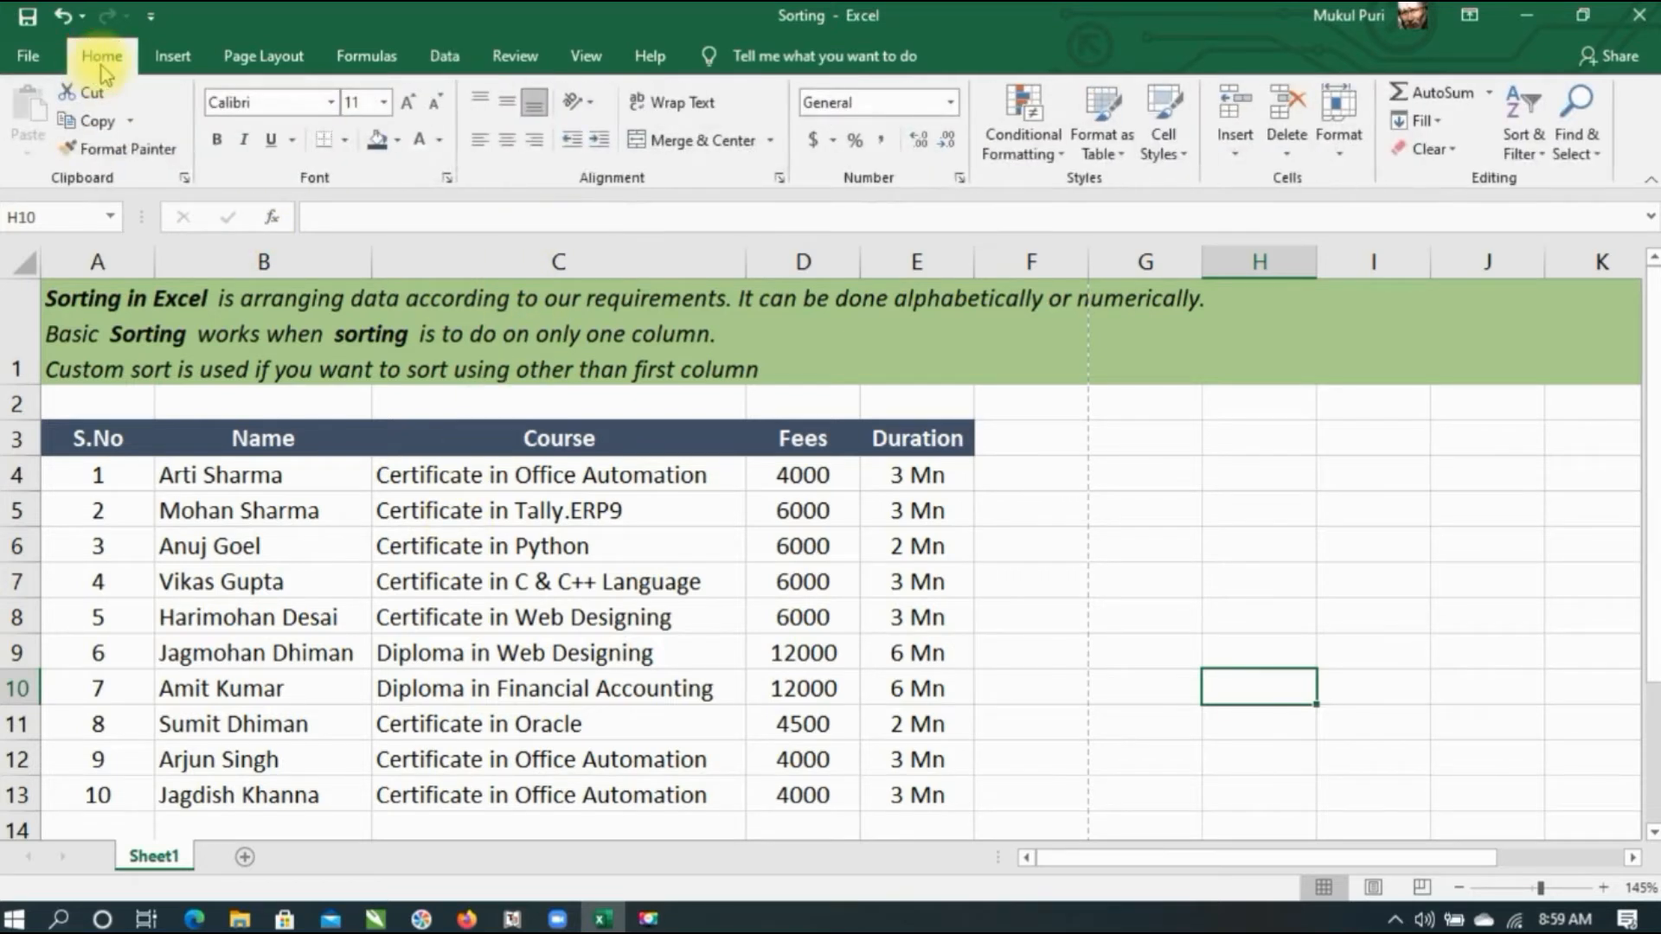
click(1540, 166)
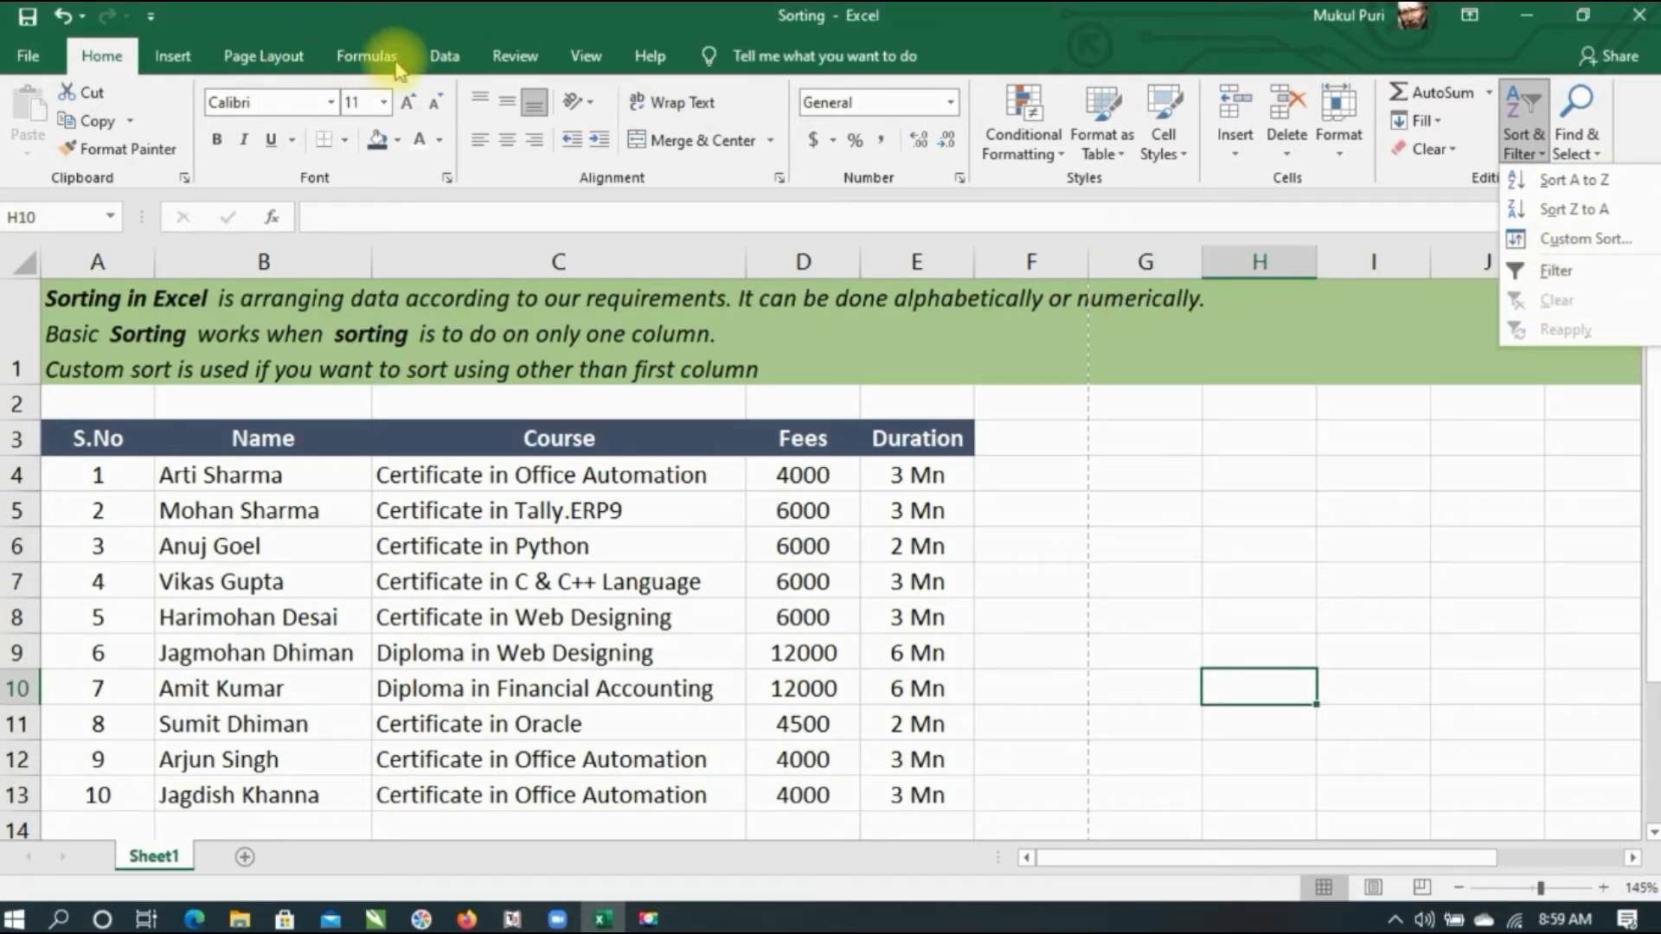
click(441, 59)
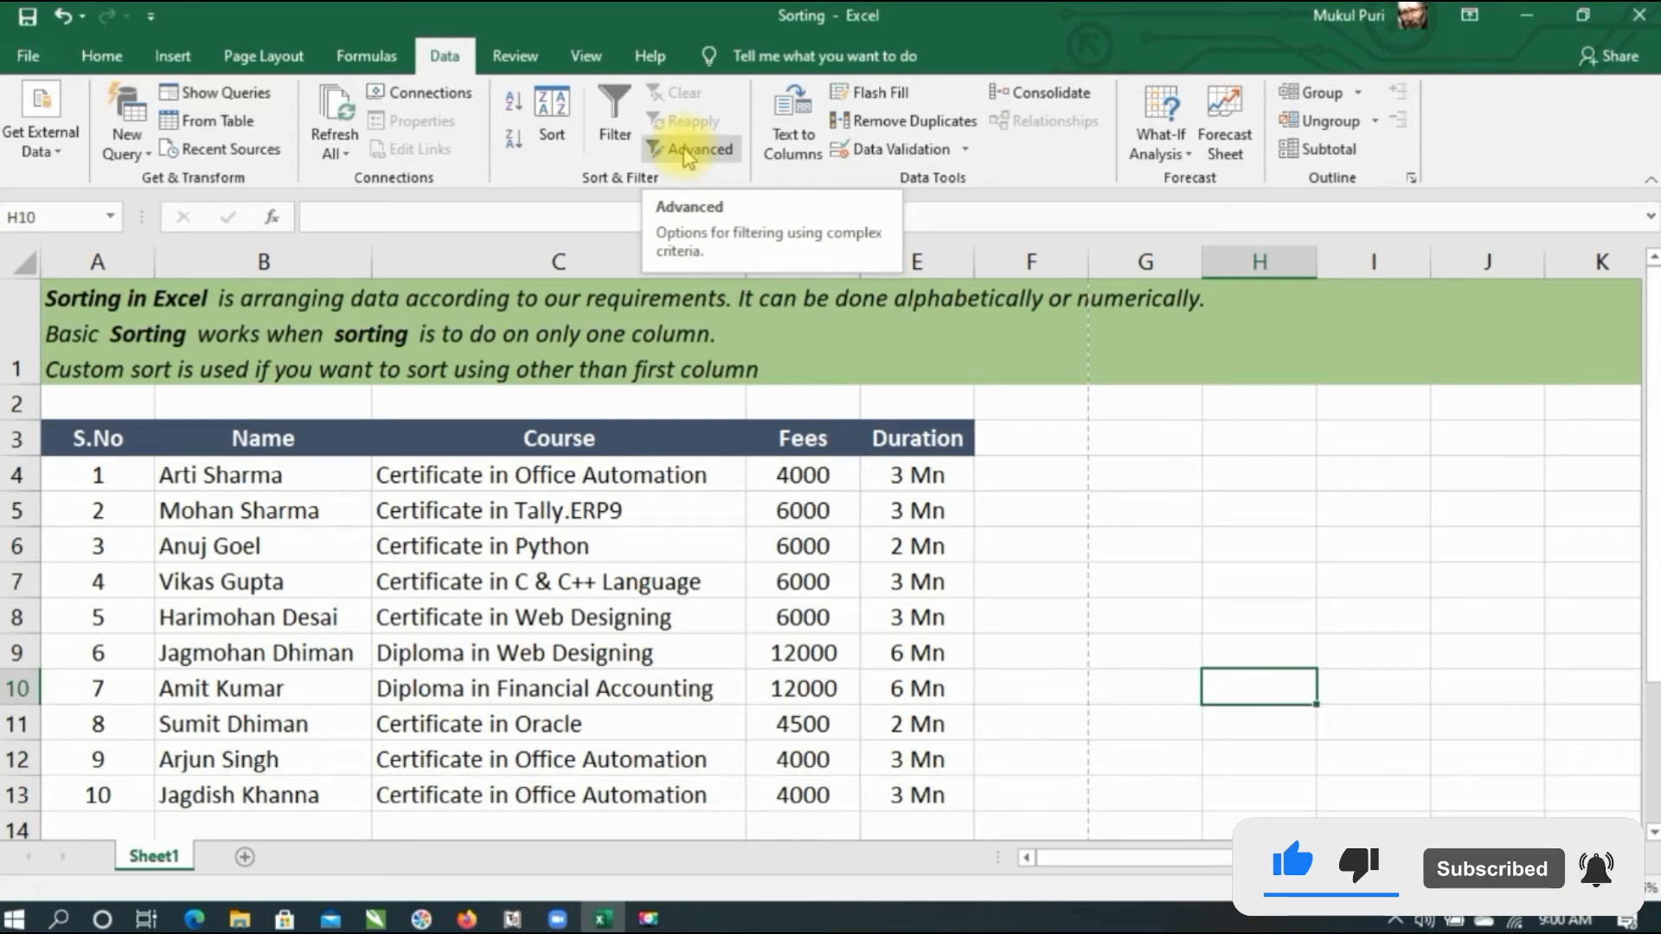
click(685, 152)
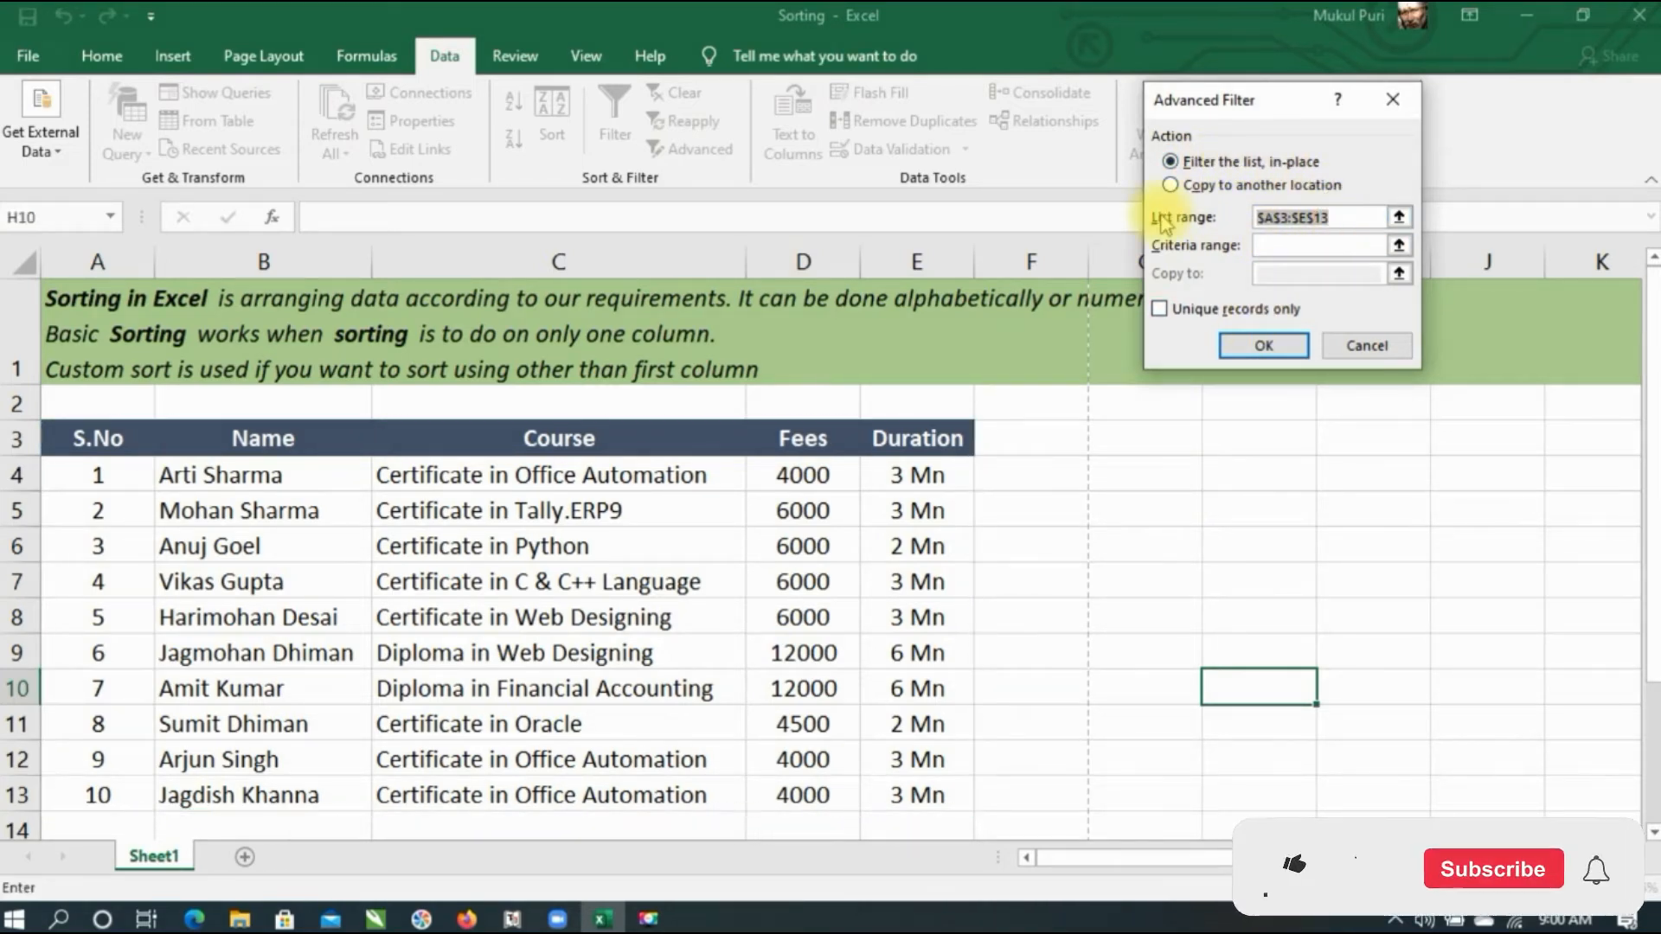
key(Delete)
drag(86, 438, 903, 793)
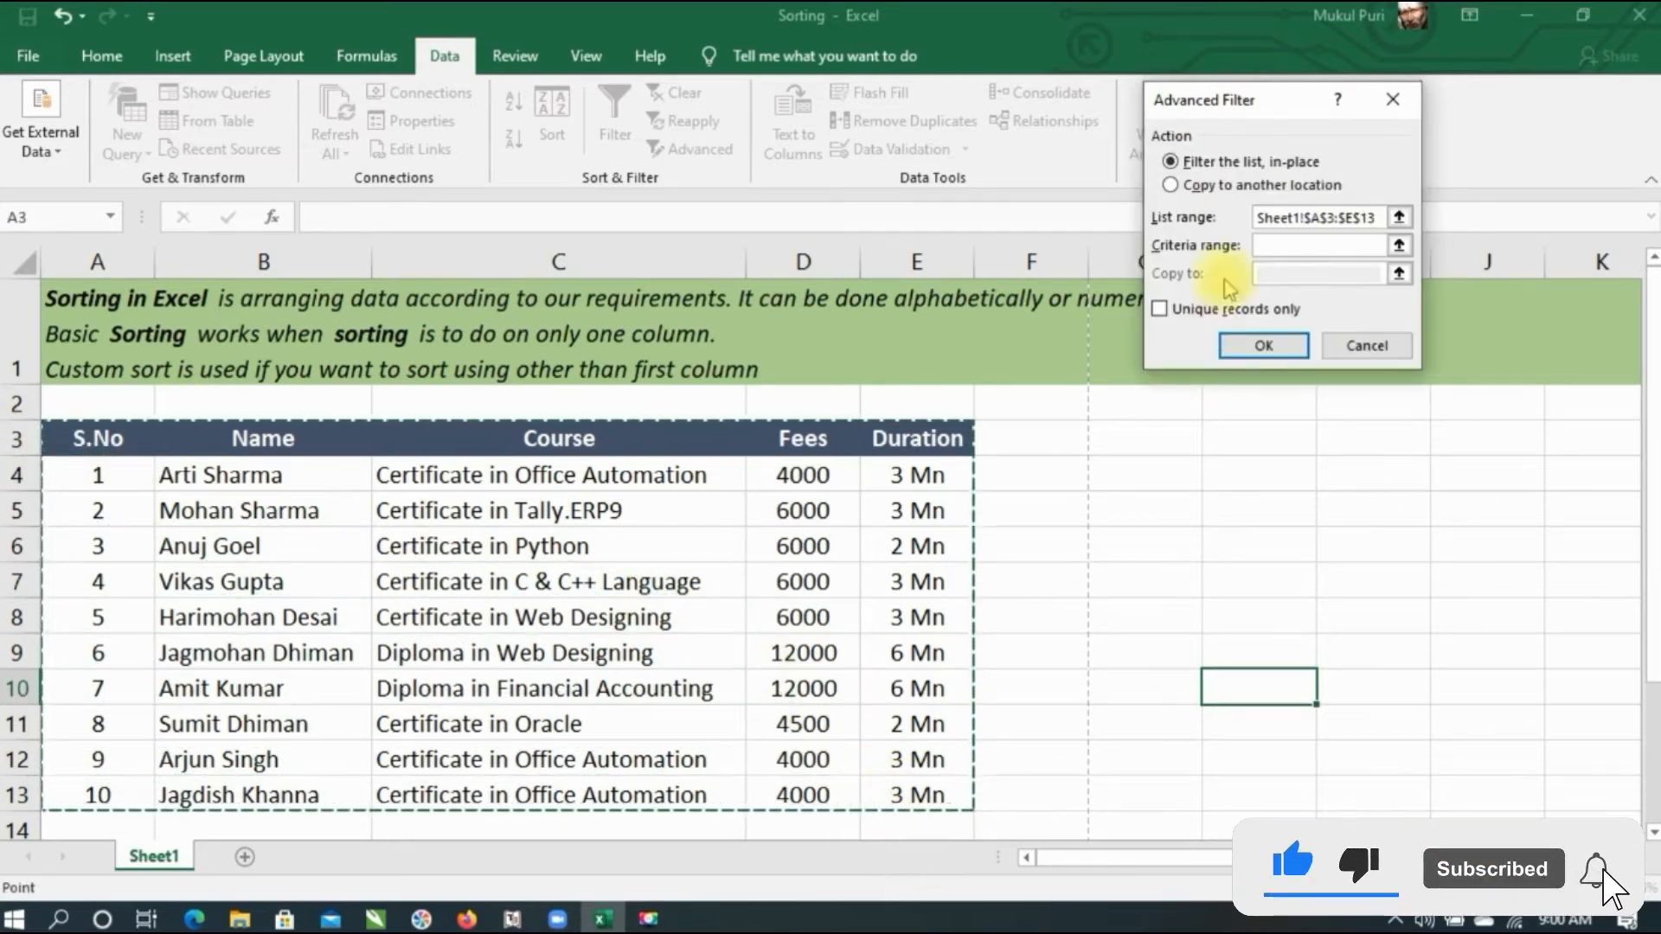
click(1261, 245)
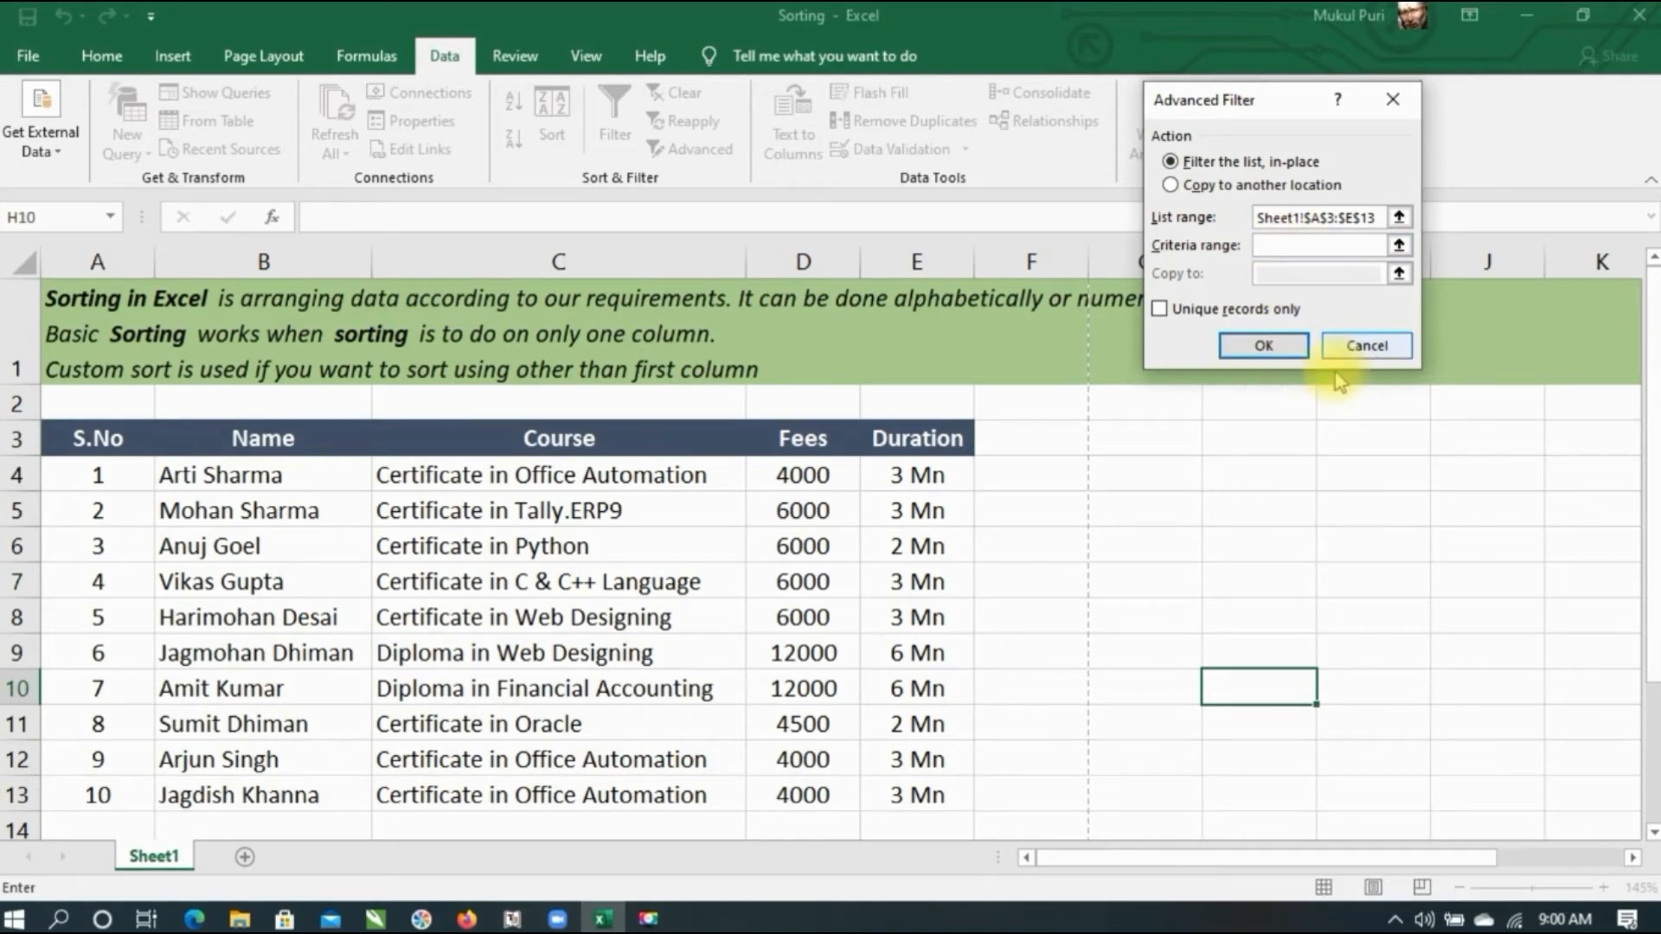
click(1139, 441)
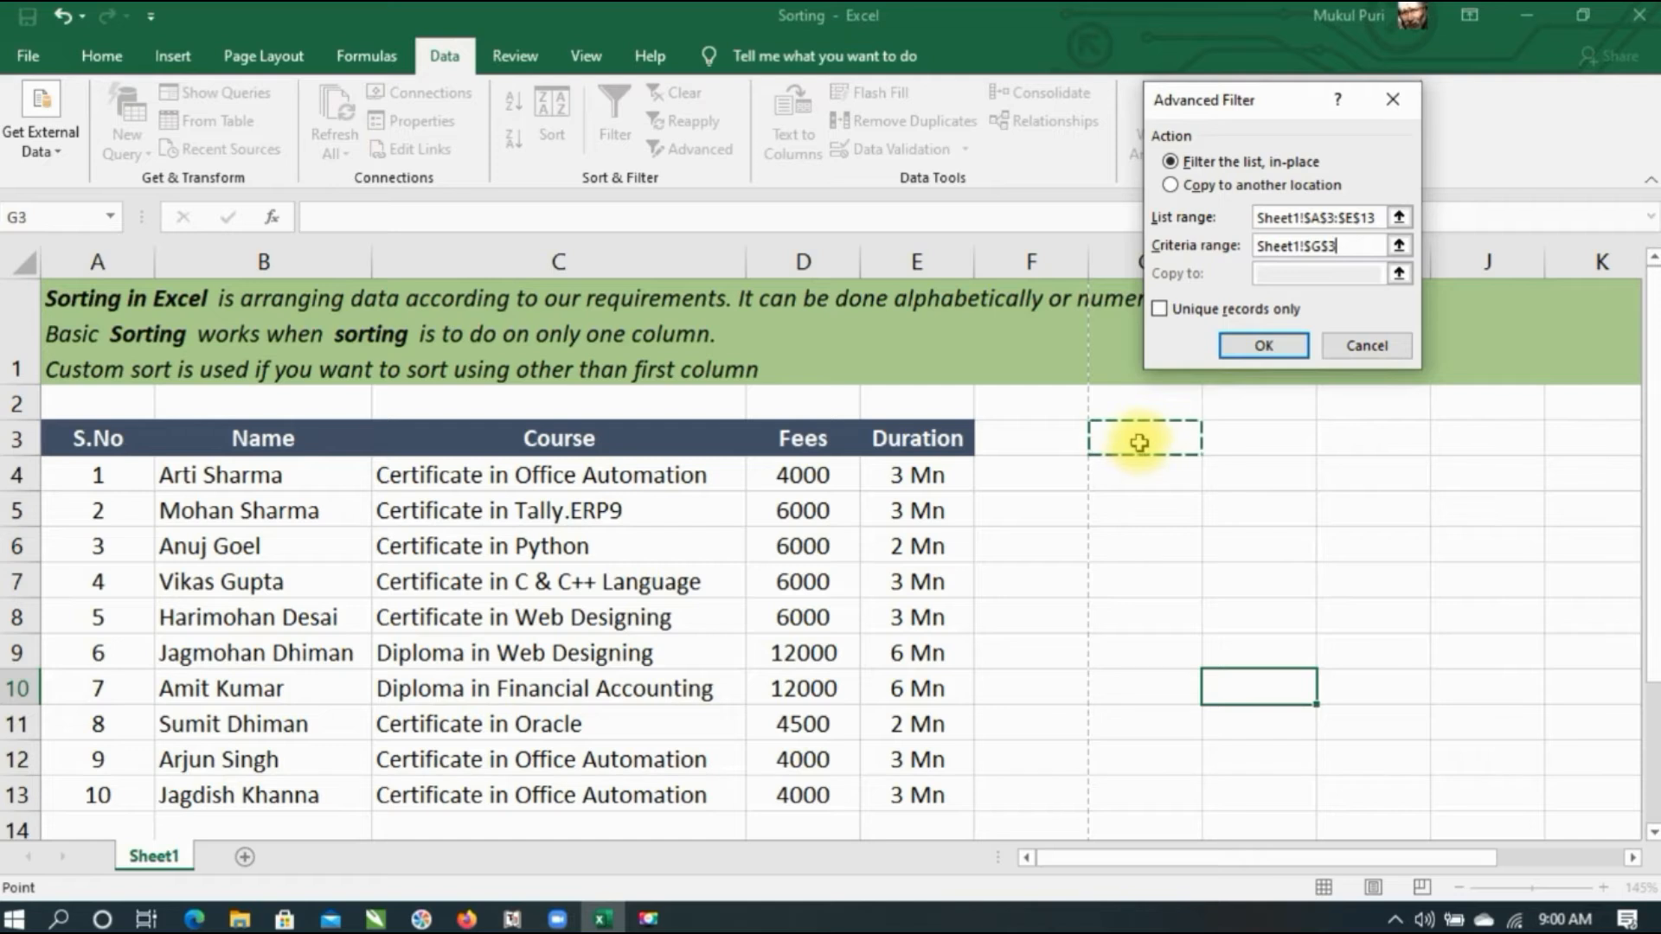
text(oourse)
click(1367, 347)
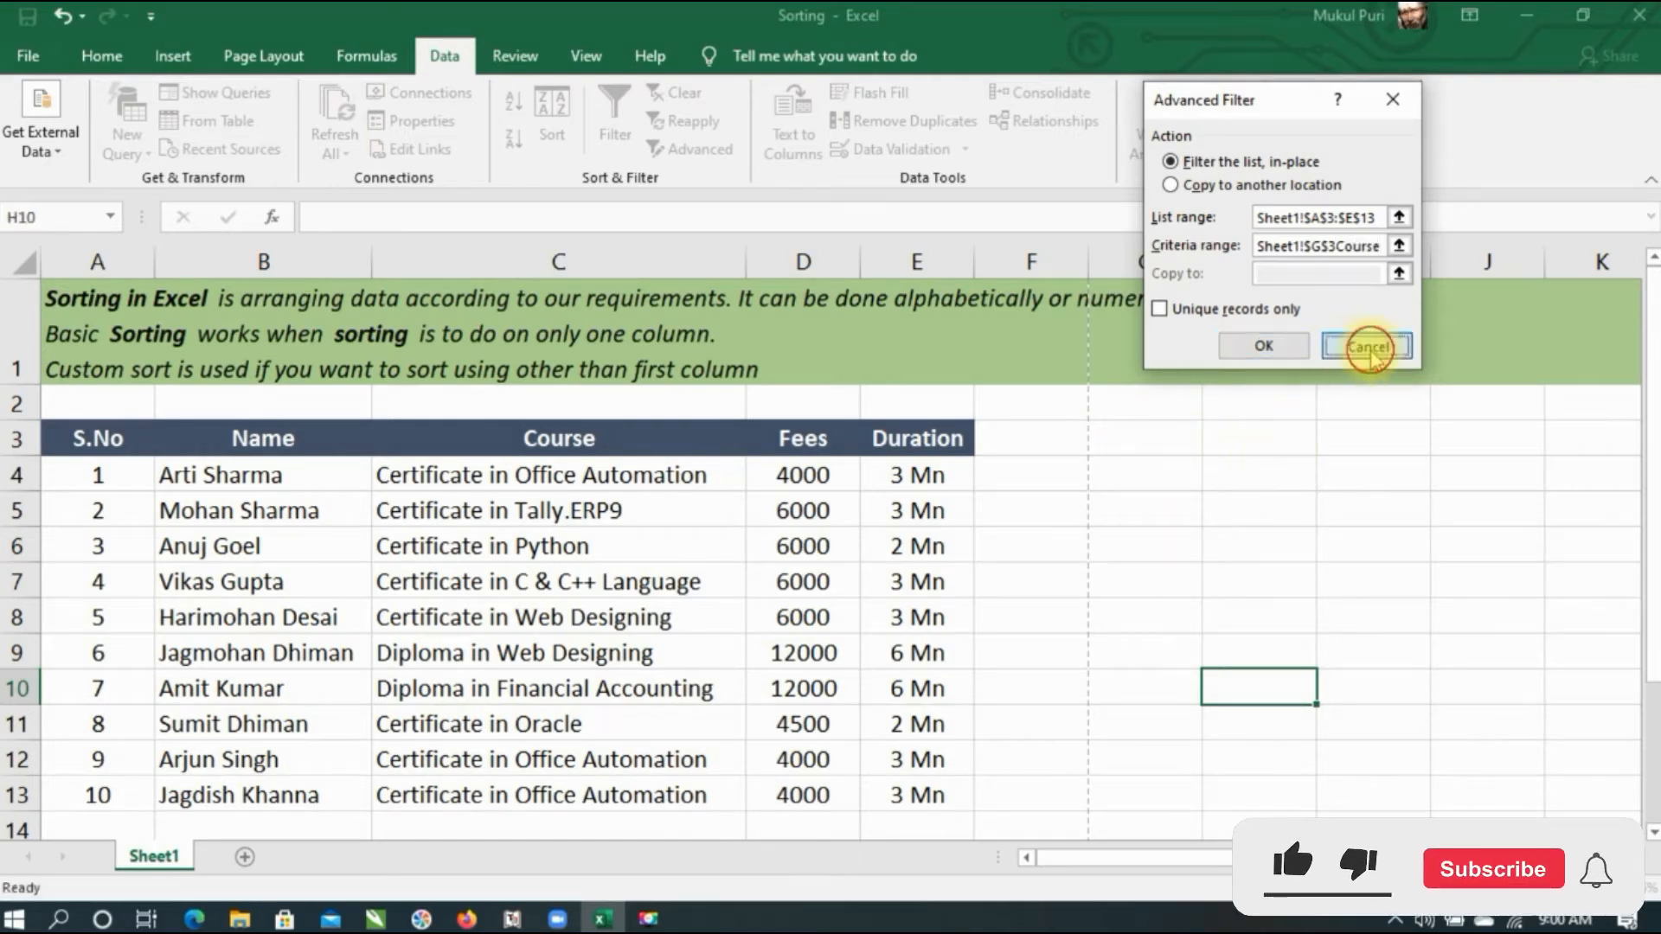
Enter the criteria heading Course in cell H3 and compare it with the table's heading in C3.
click(1225, 446)
text(Course)
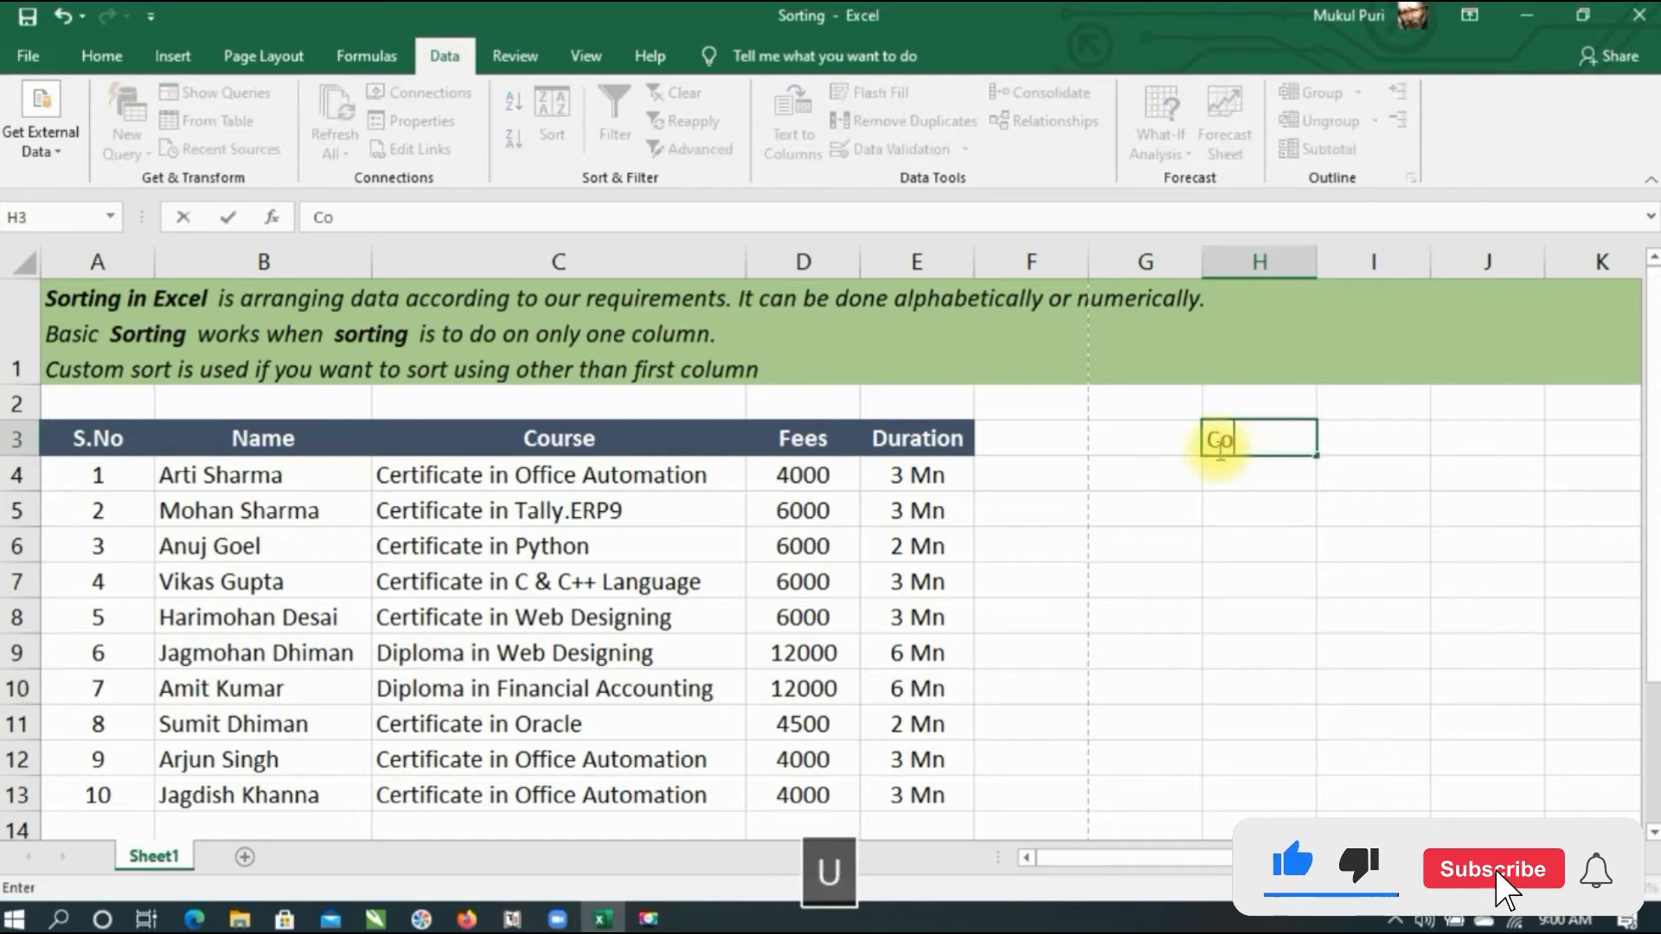
key(Return)
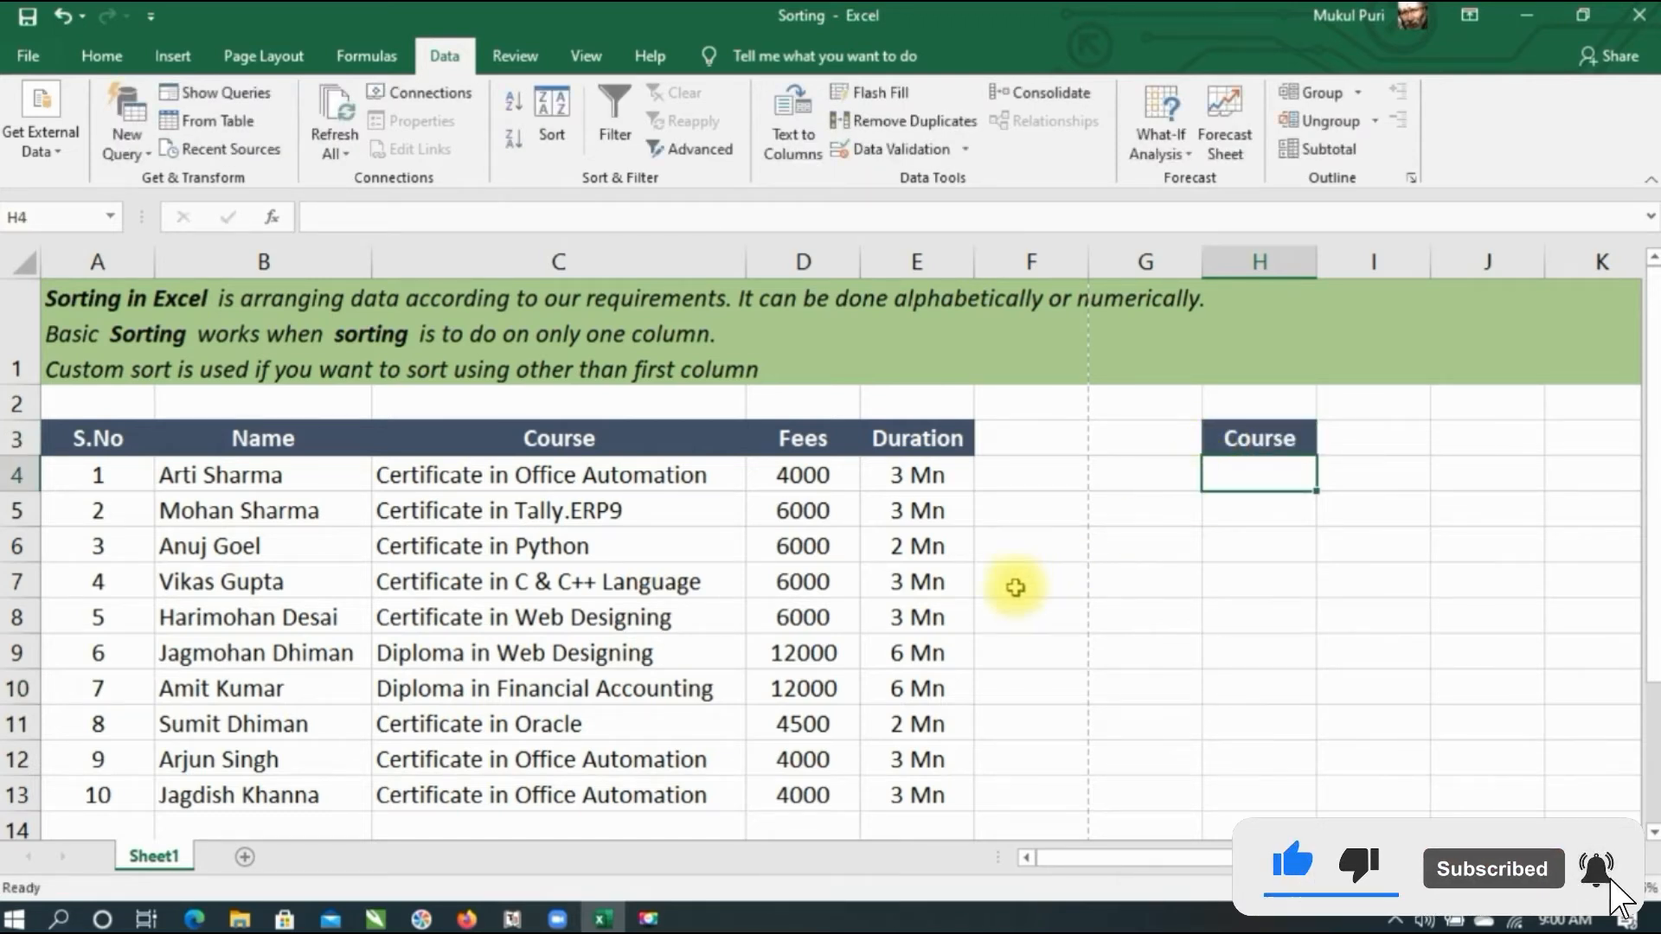
click(1256, 437)
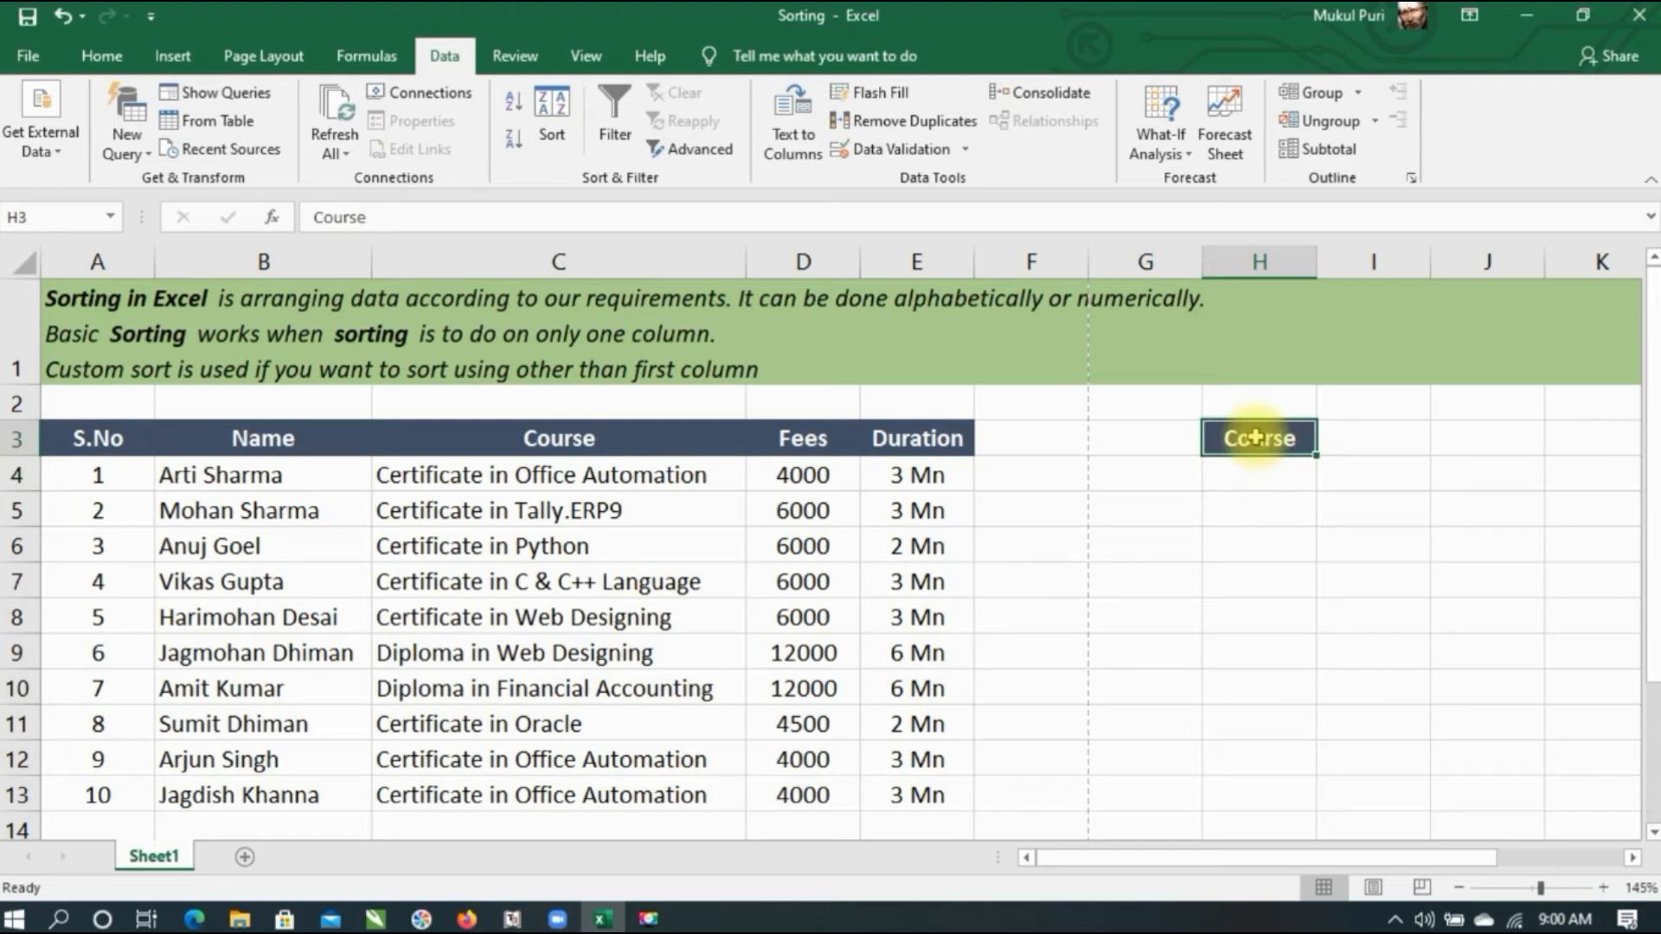
click(556, 437)
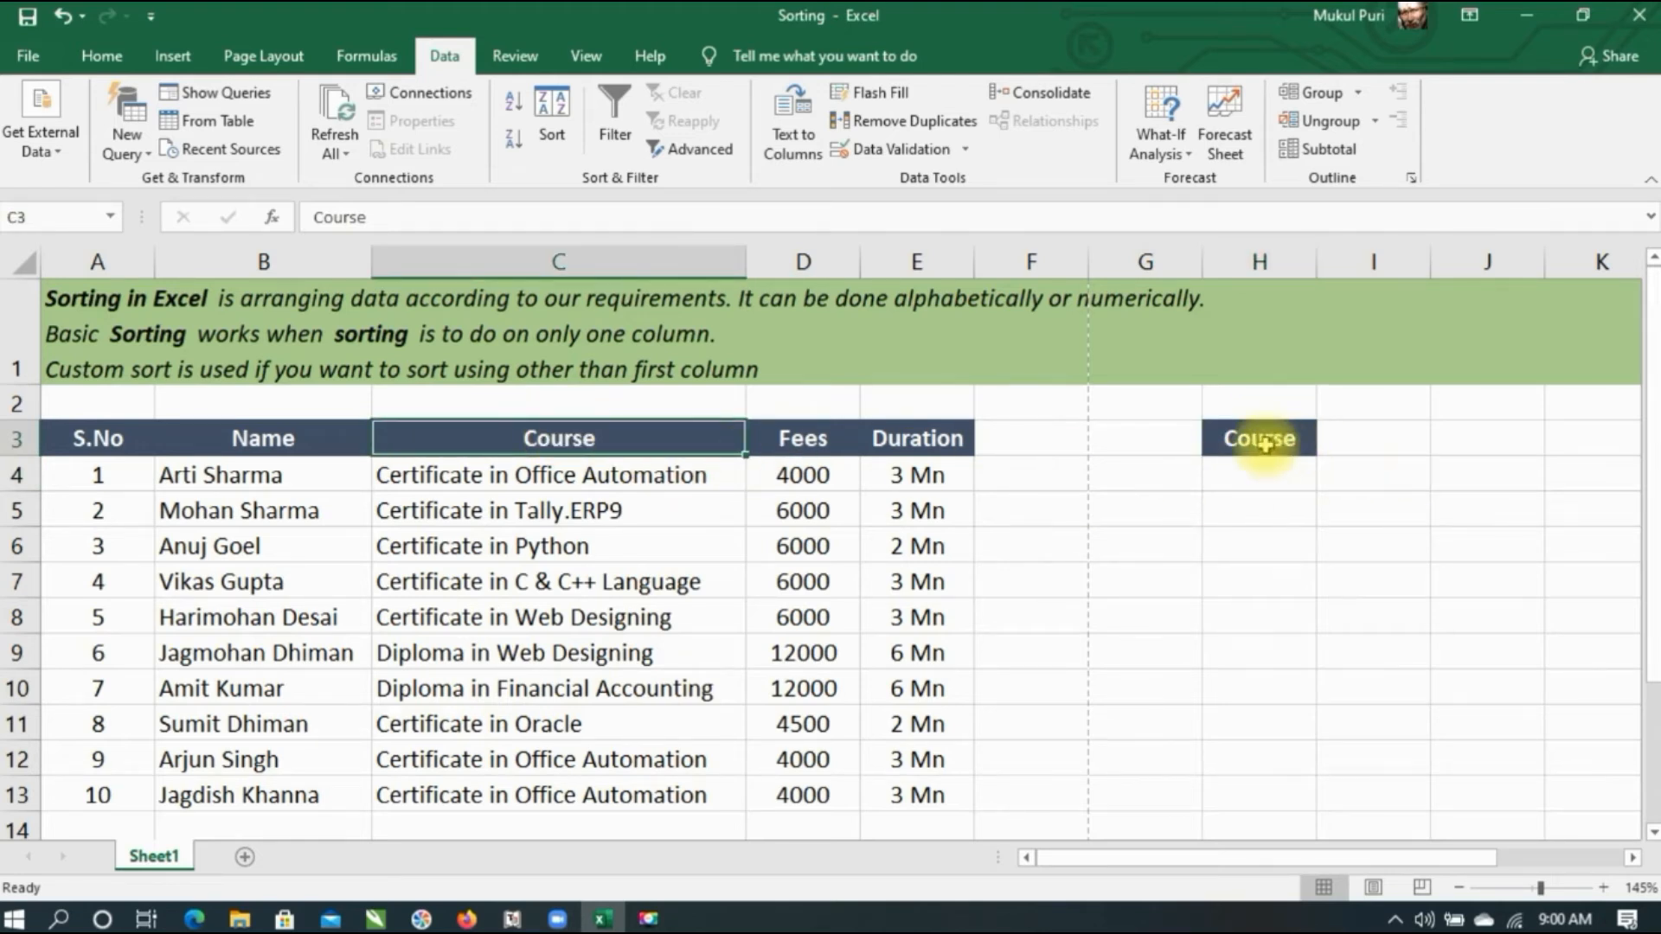
click(693, 443)
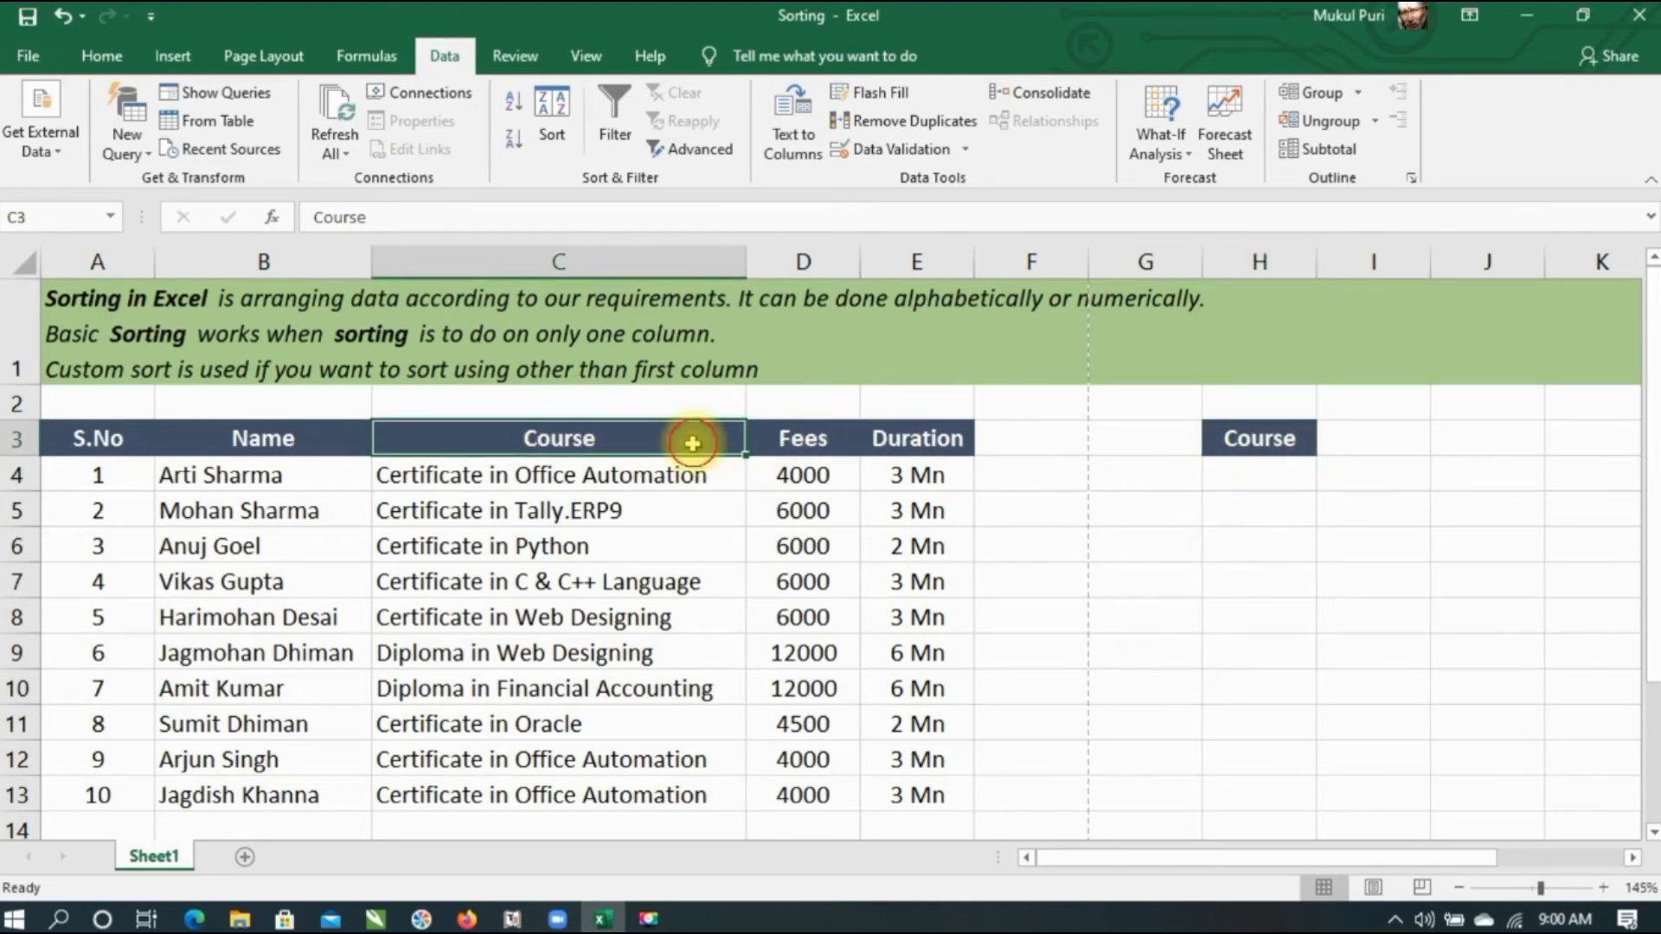
Enter Certificate in Tally.ERP9 as the first filter criterion in cell H4, below the Course heading.
click(1258, 473)
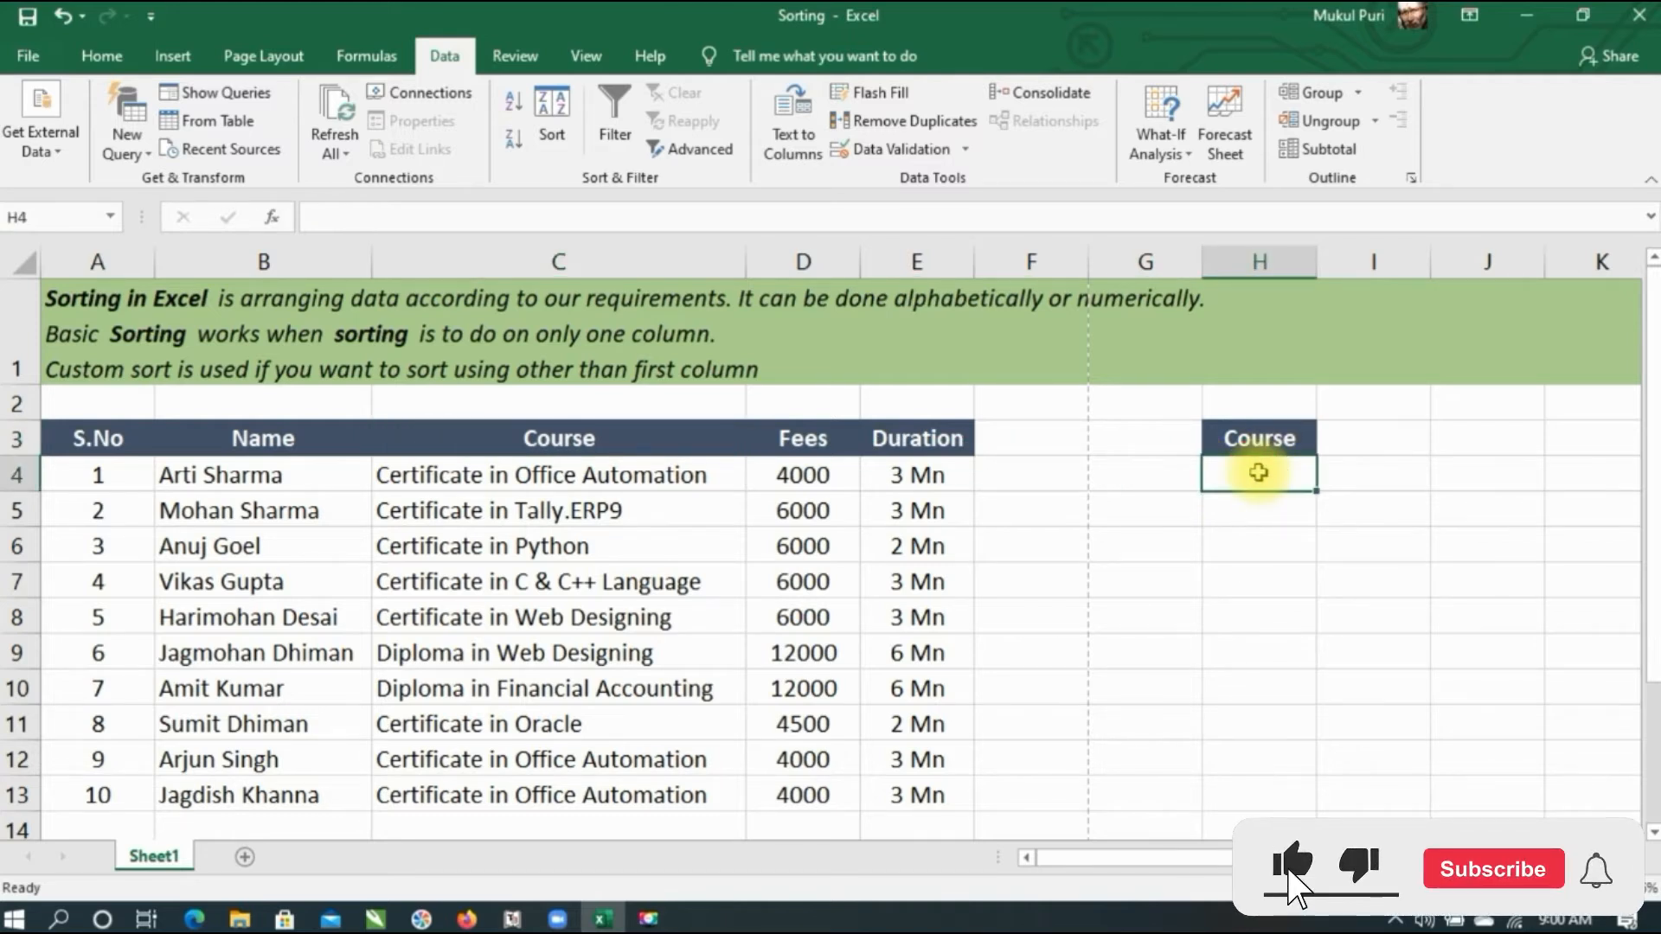
text(Cer)
text(tictae)
key(BackSpace)
key(BackSpace)
key(BackSpace)
key(BackSpace)
text(ate)
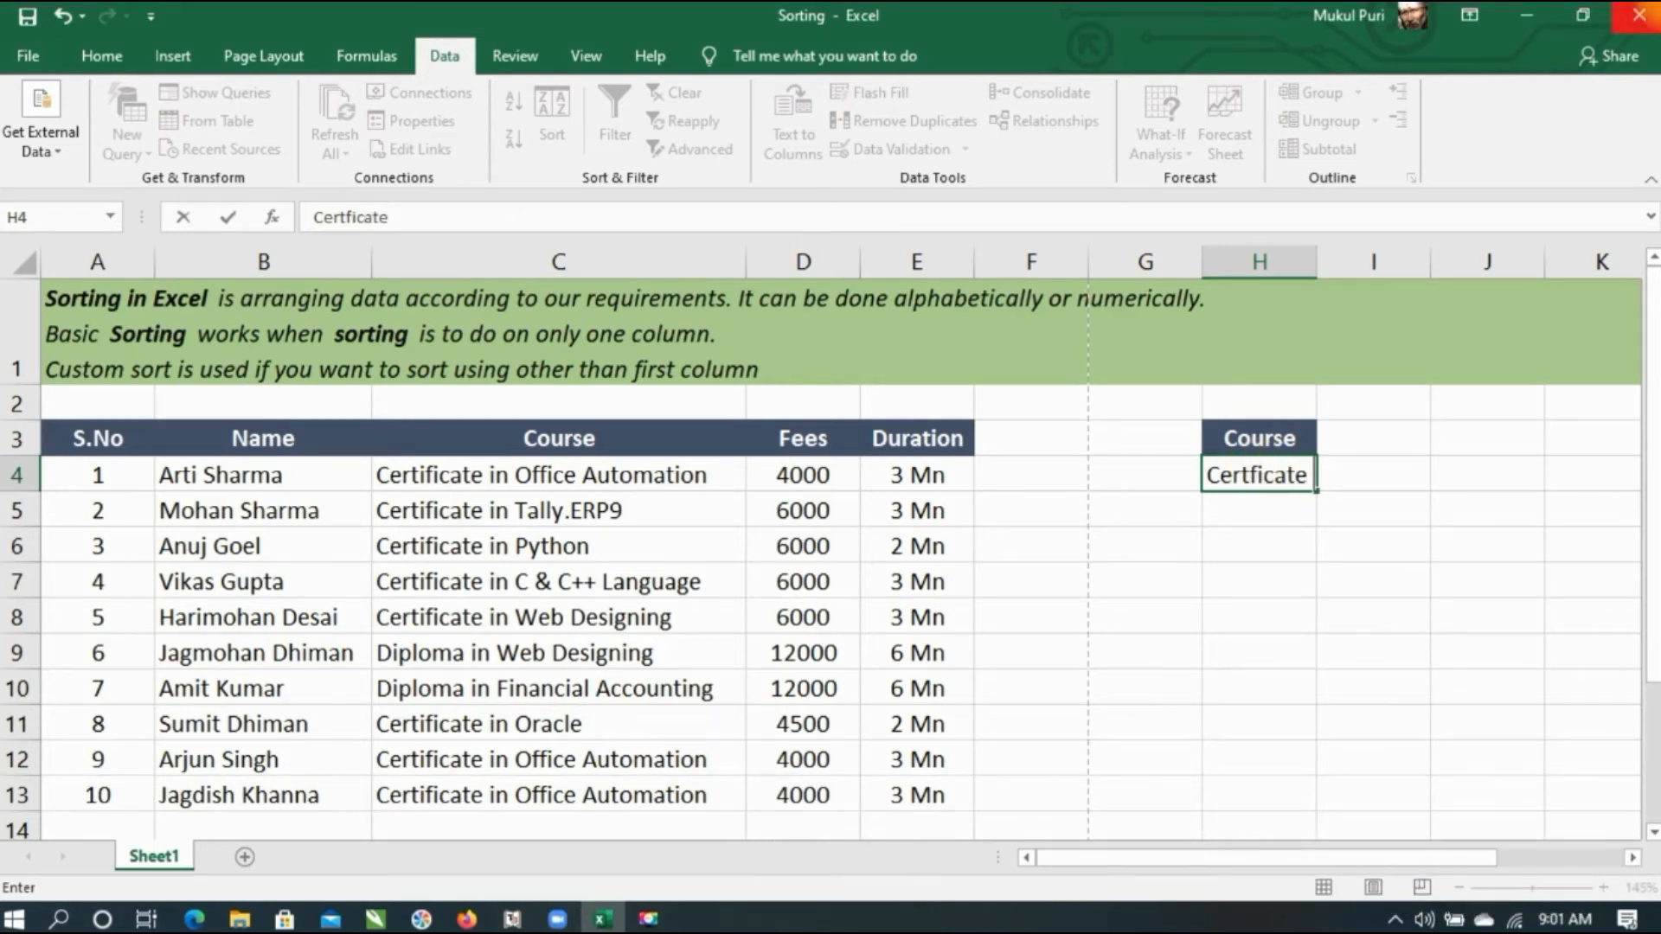
key(BackSpace)
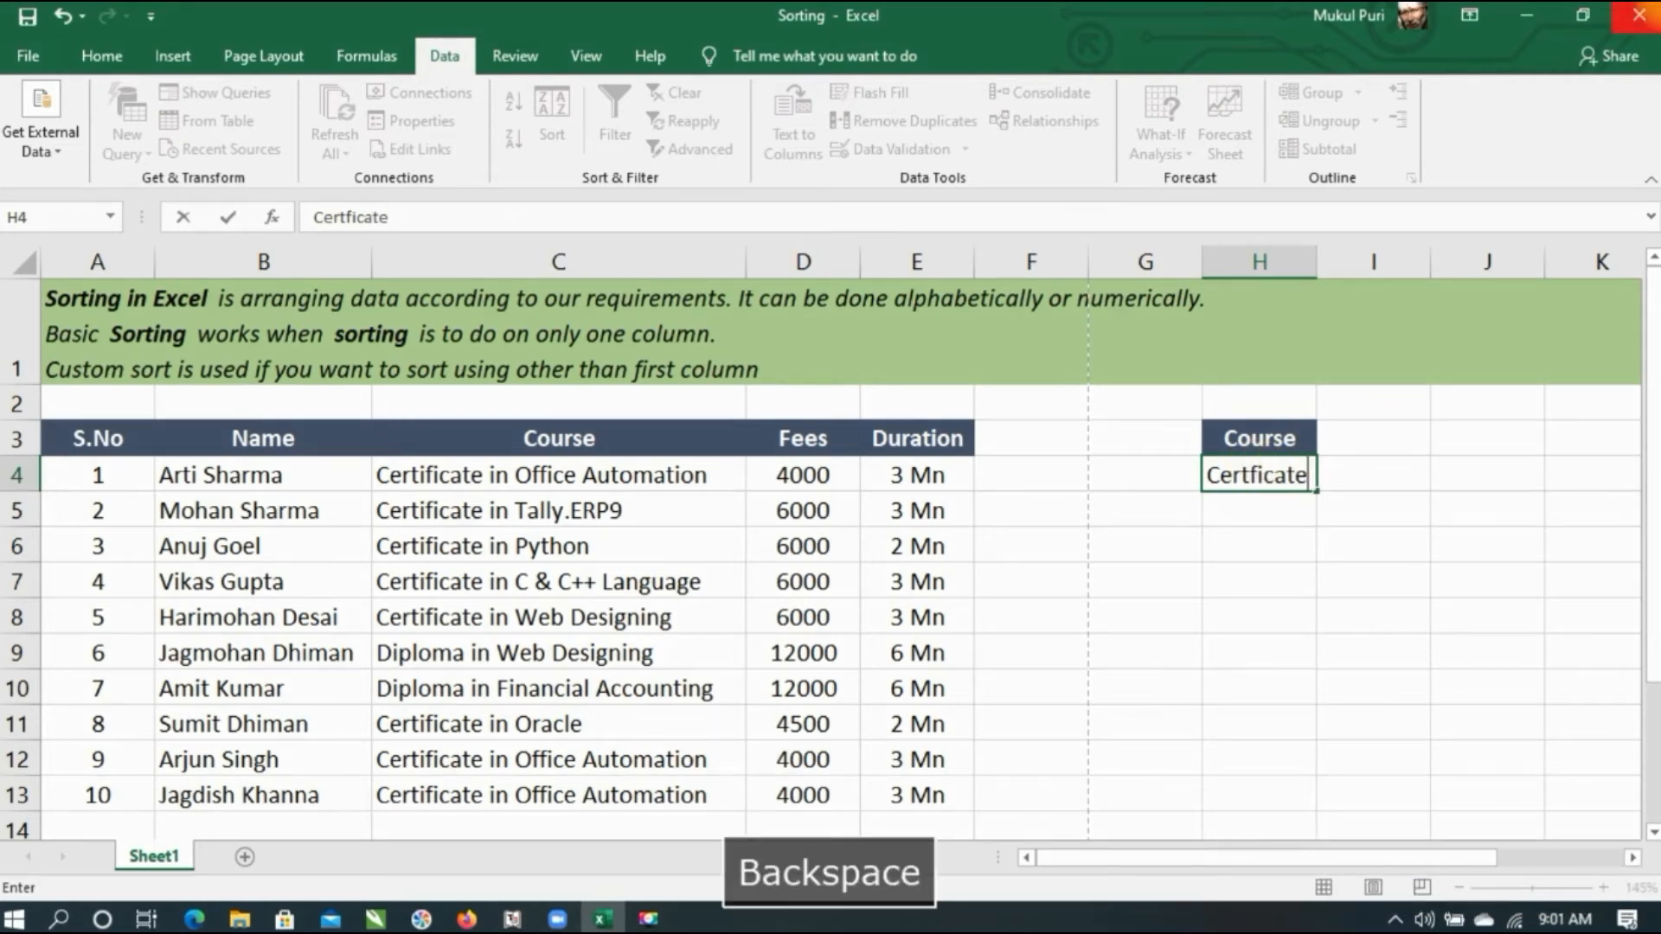
text(i)
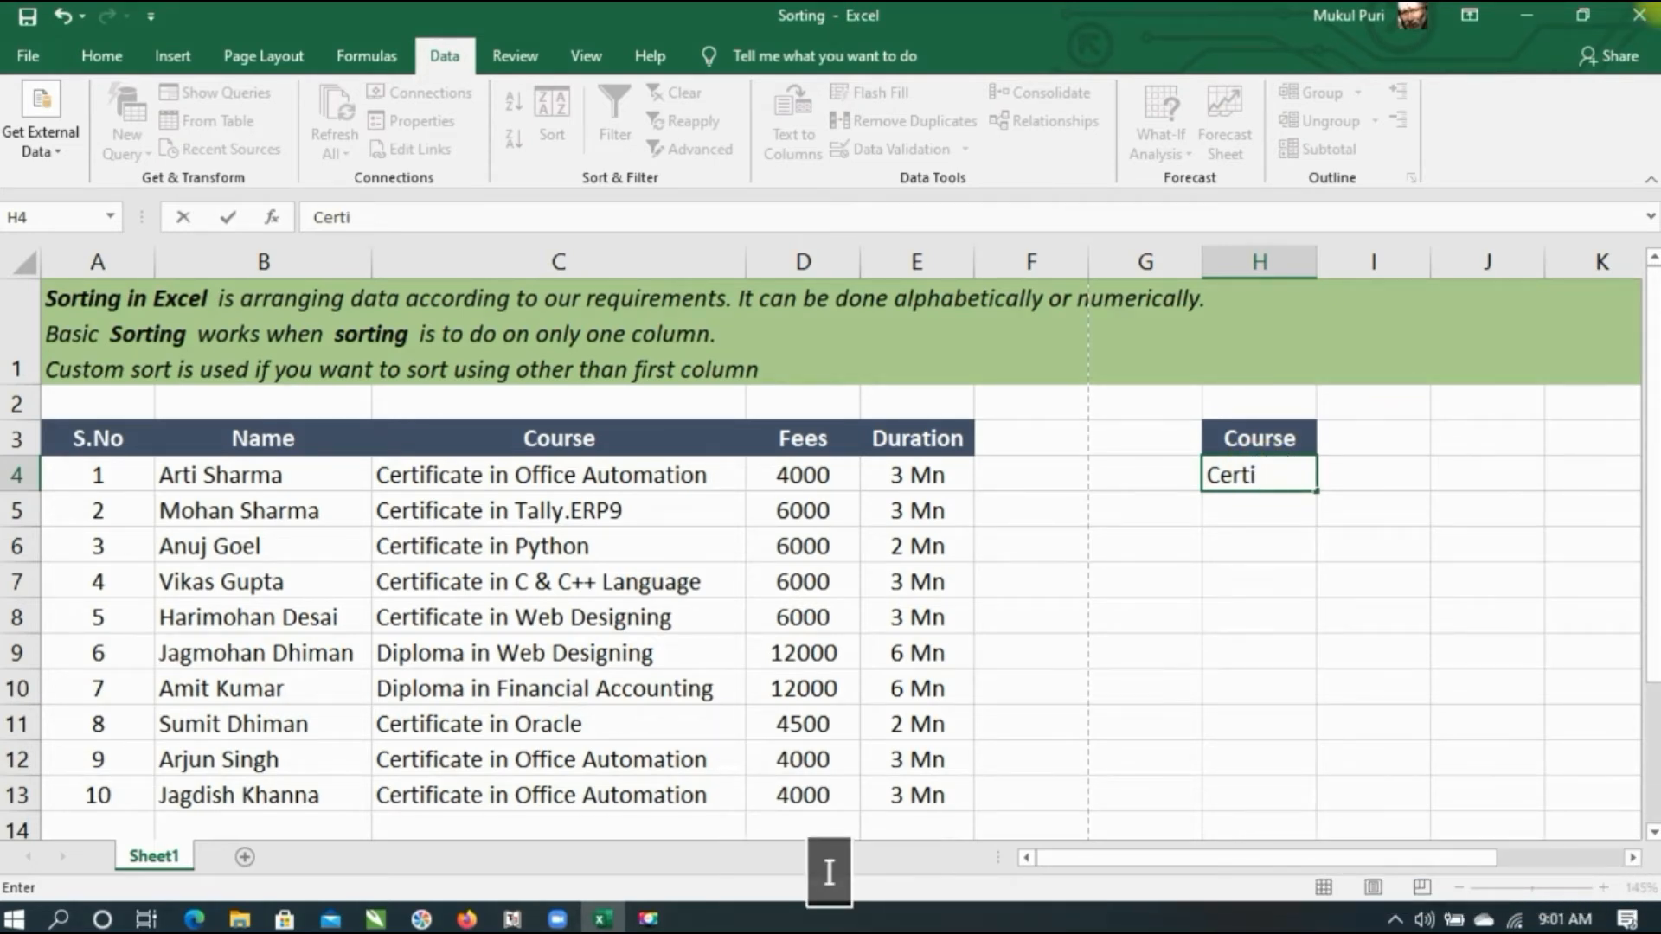
text(ficate in )
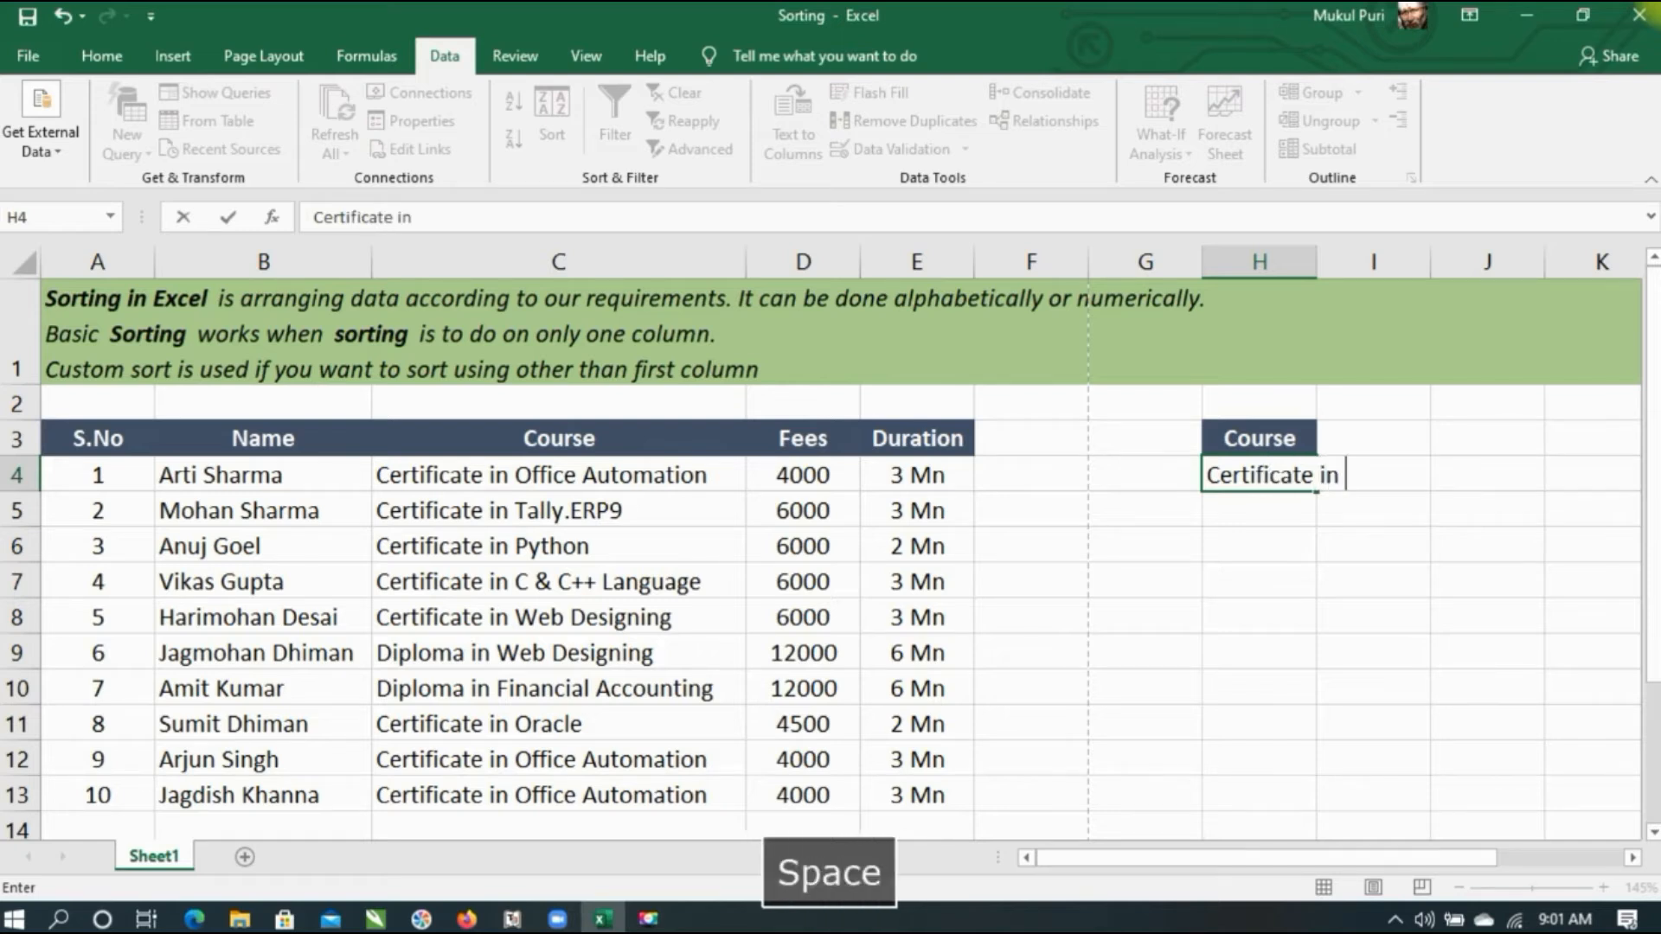
text(Tally.ERP9)
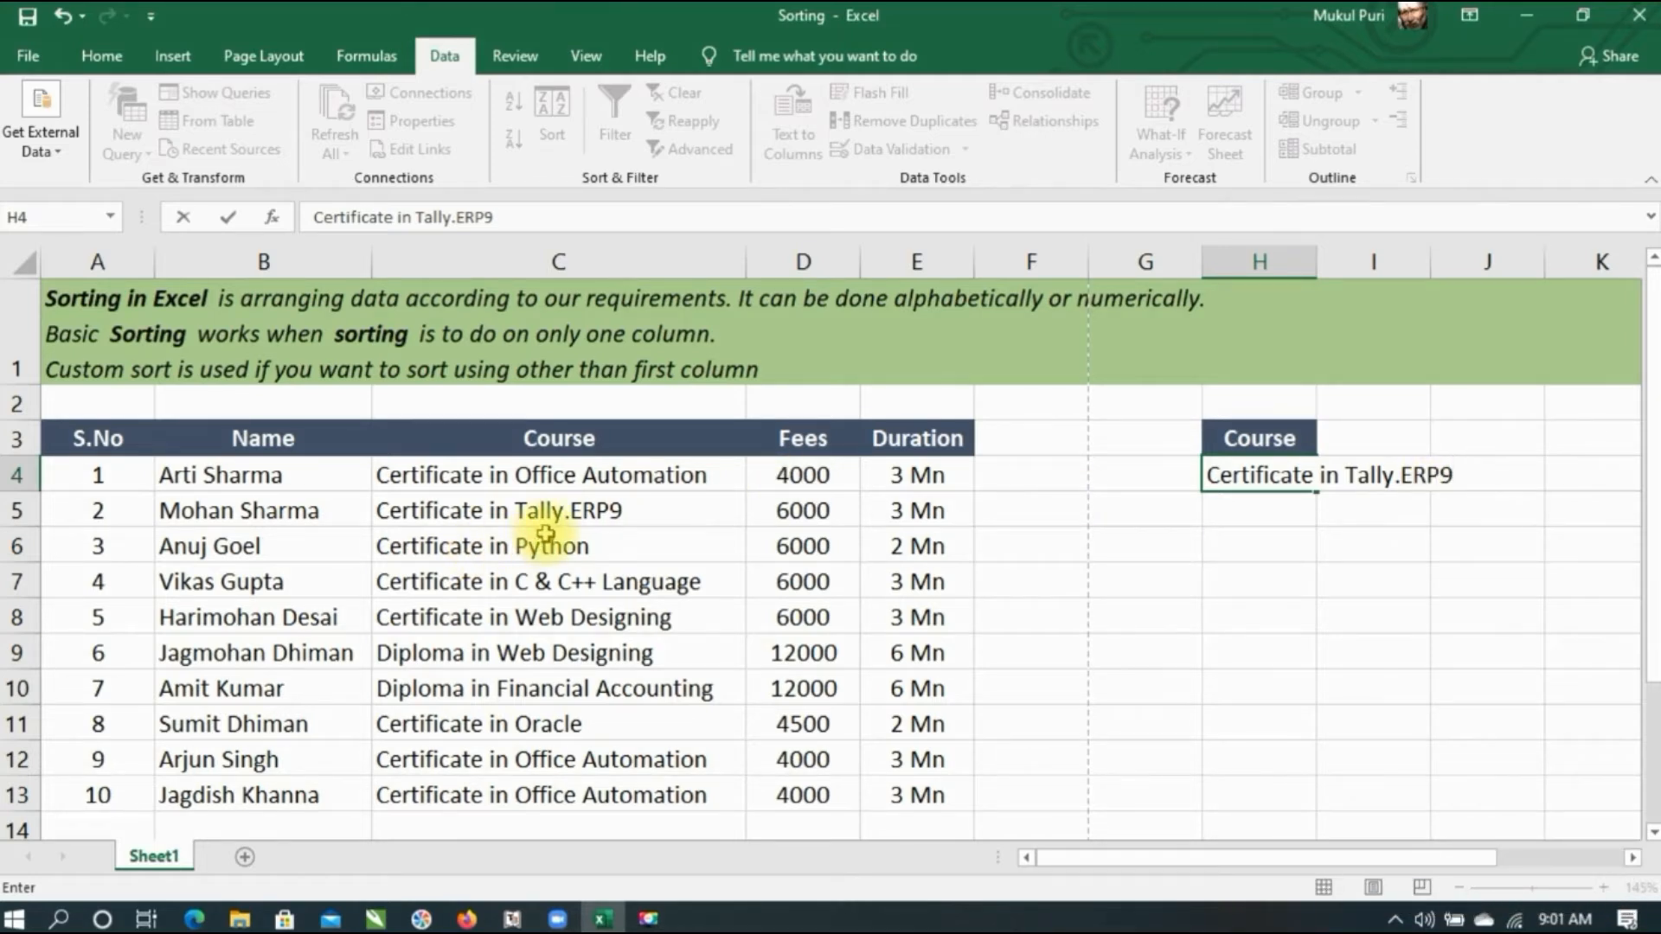
key(Return)
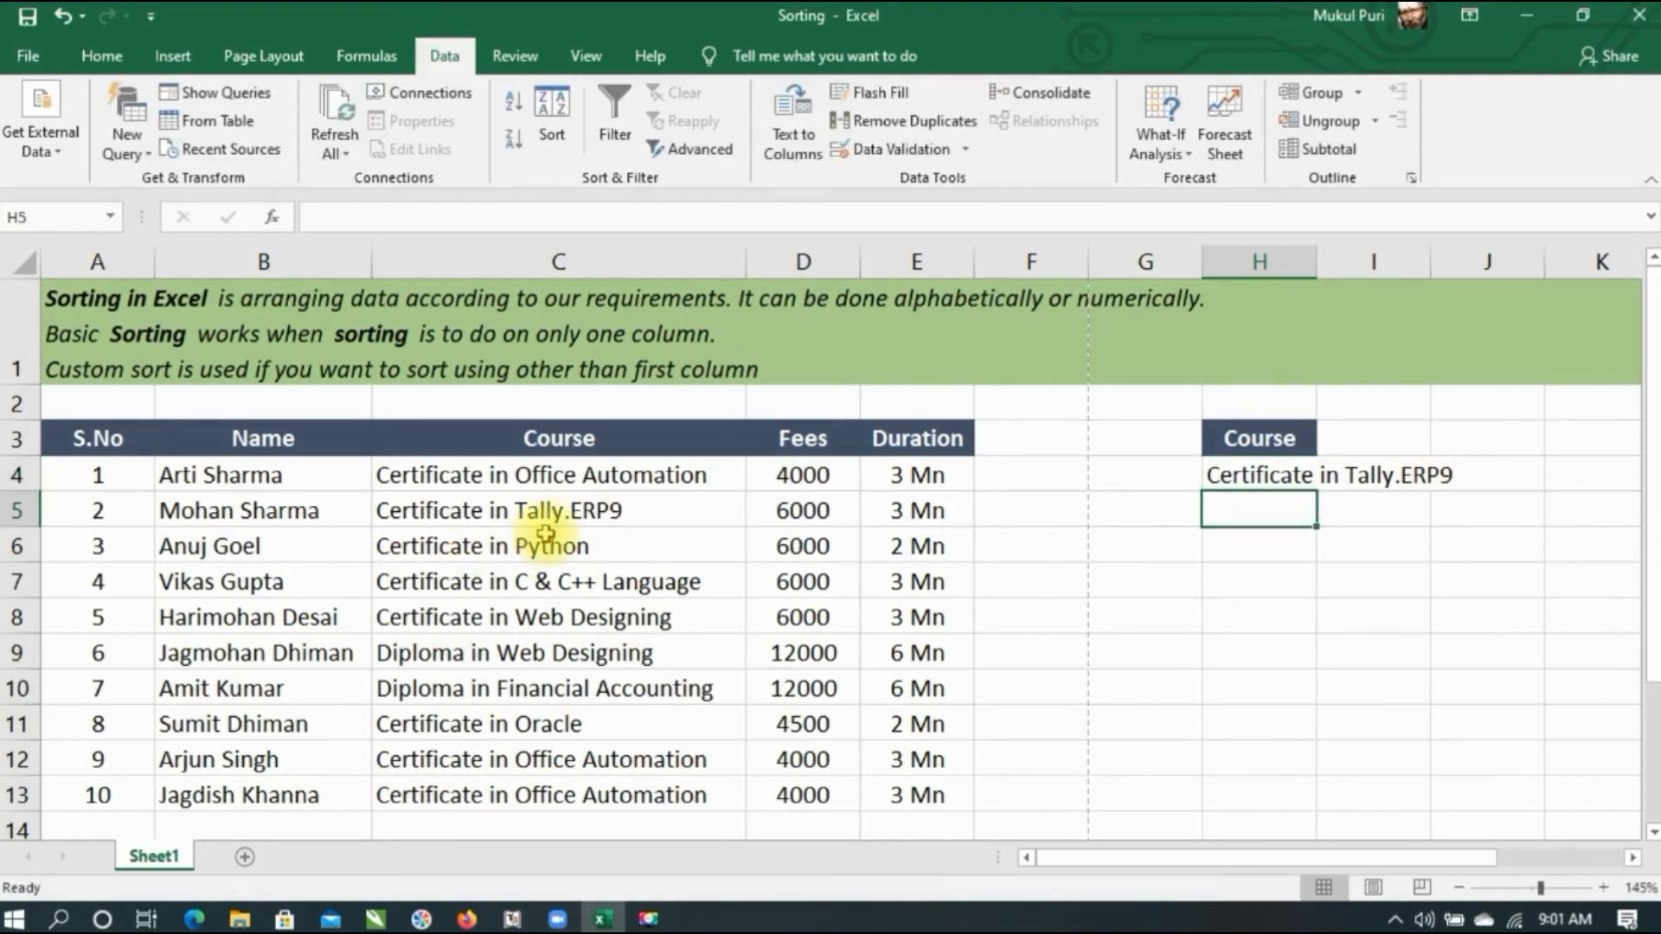
Enter Certificate in Office Autometion as the second filter criterion in cell H5.
text(Certificate )
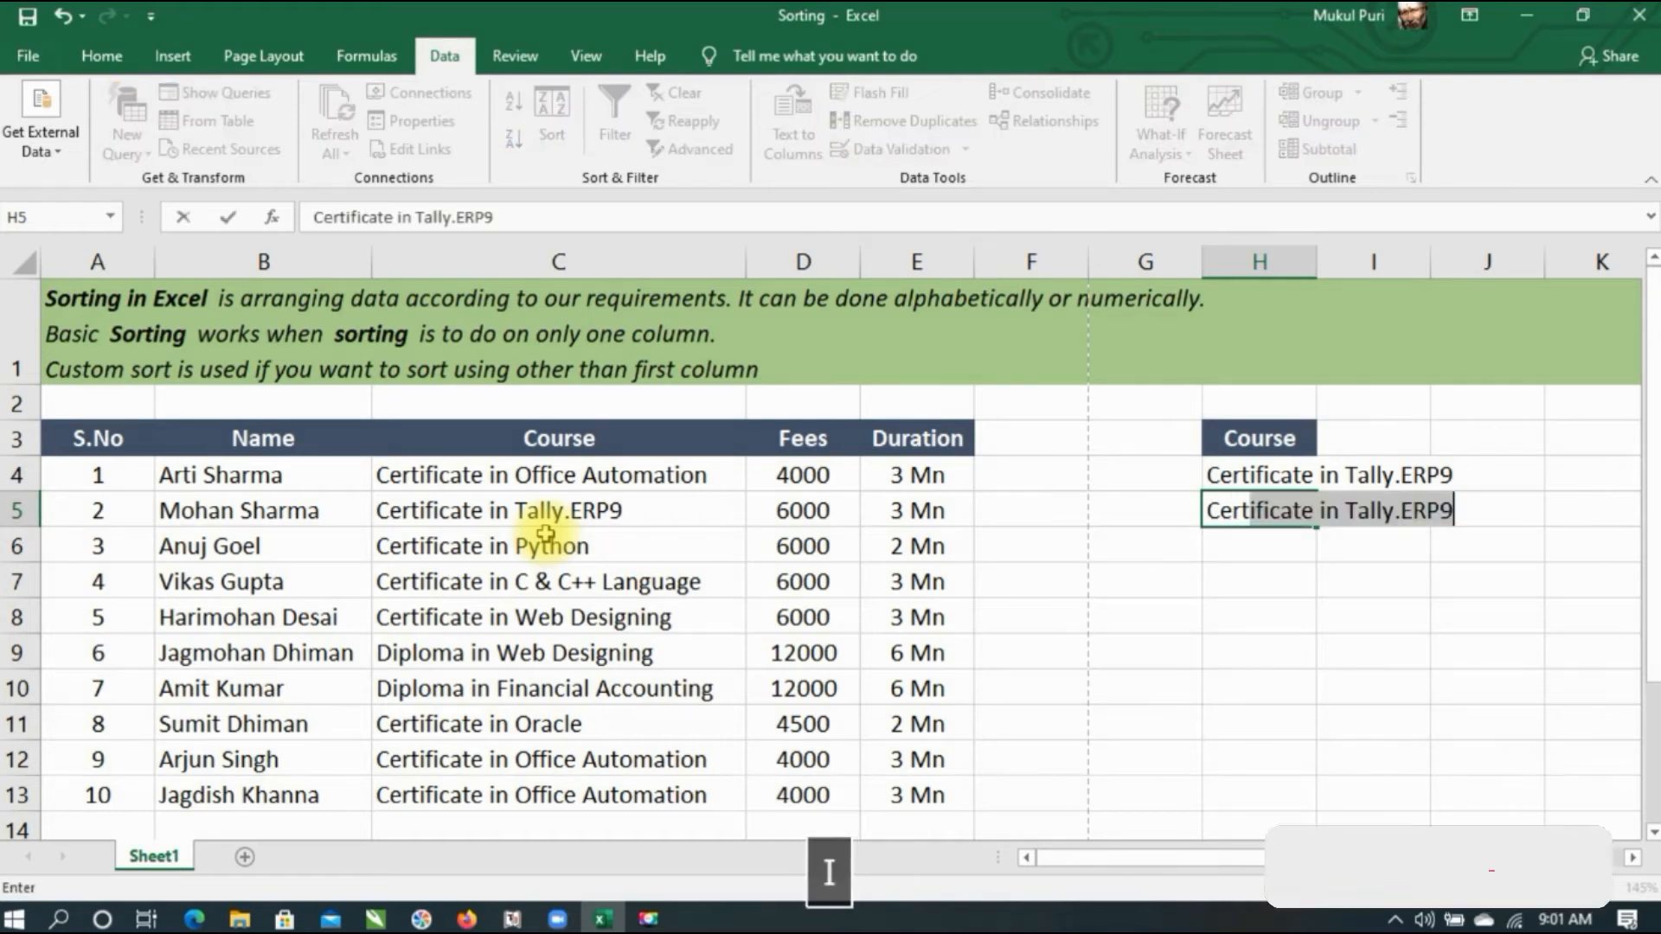
text(in Of)
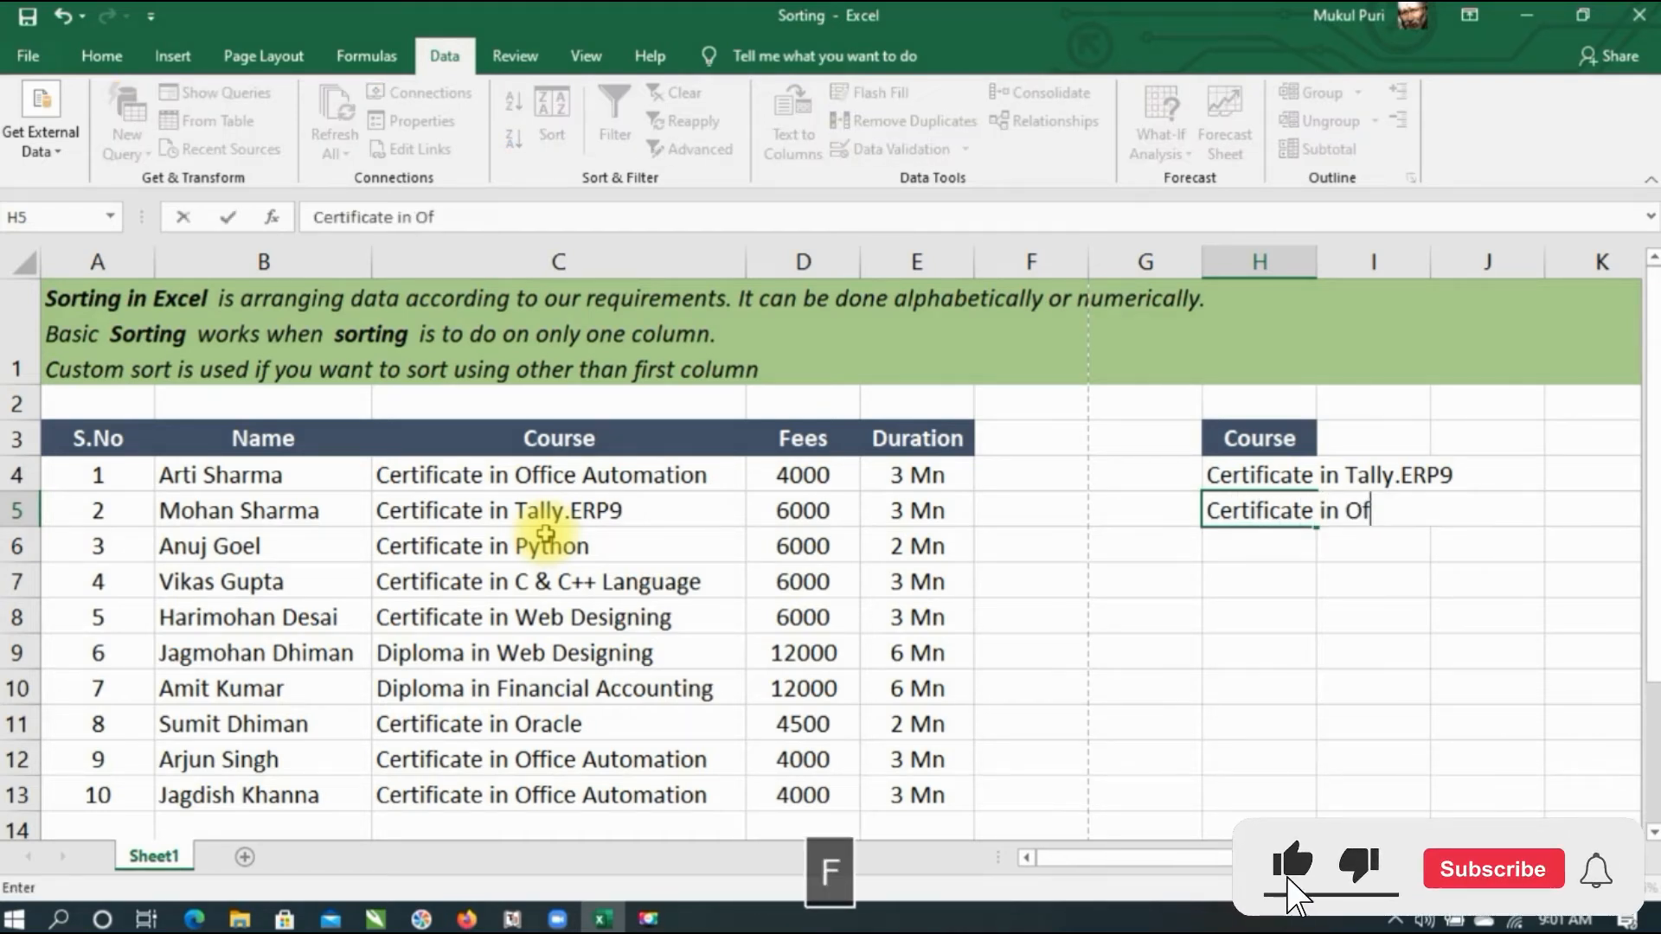
text(fice Automa)
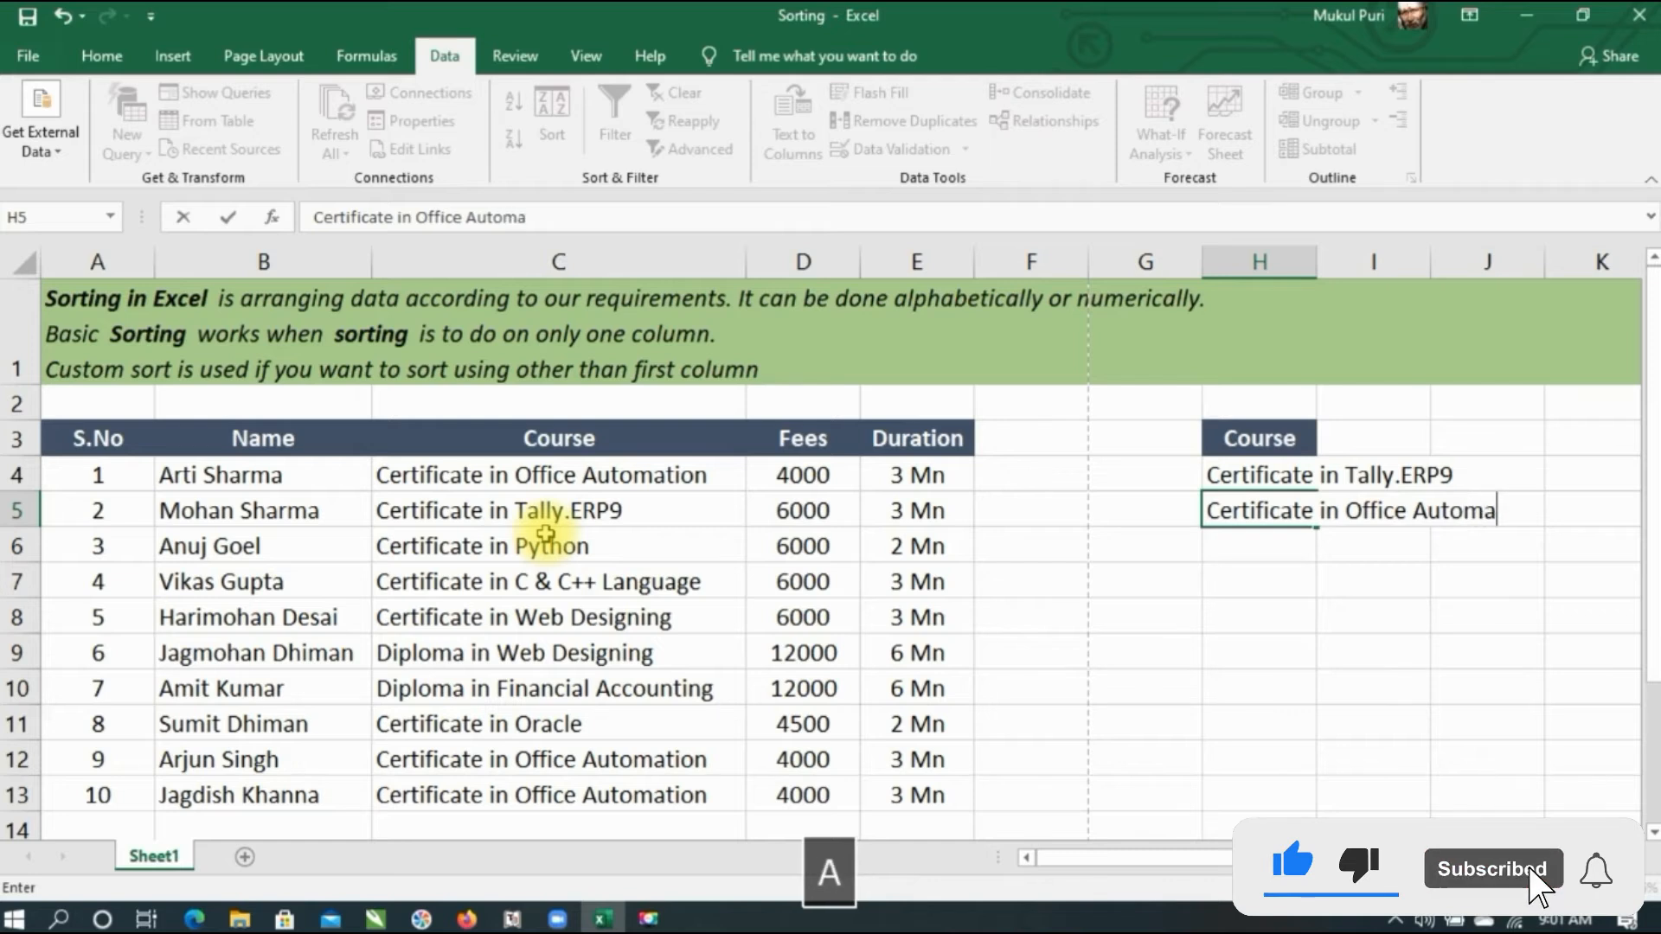
key(BackSpace)
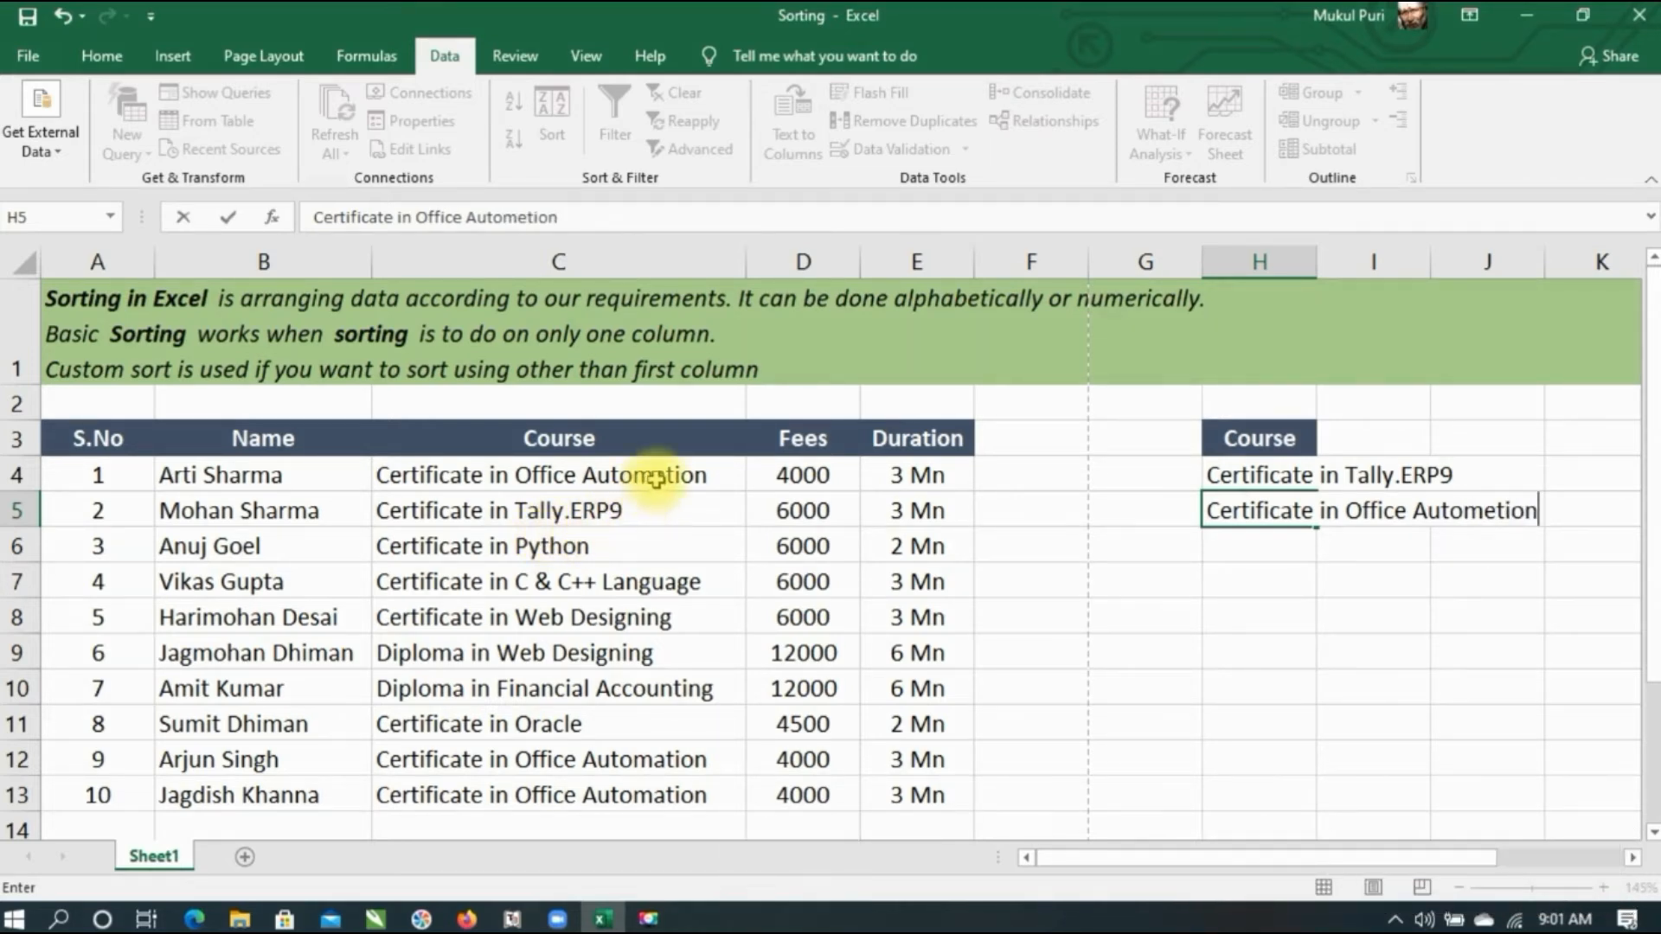
key(Return)
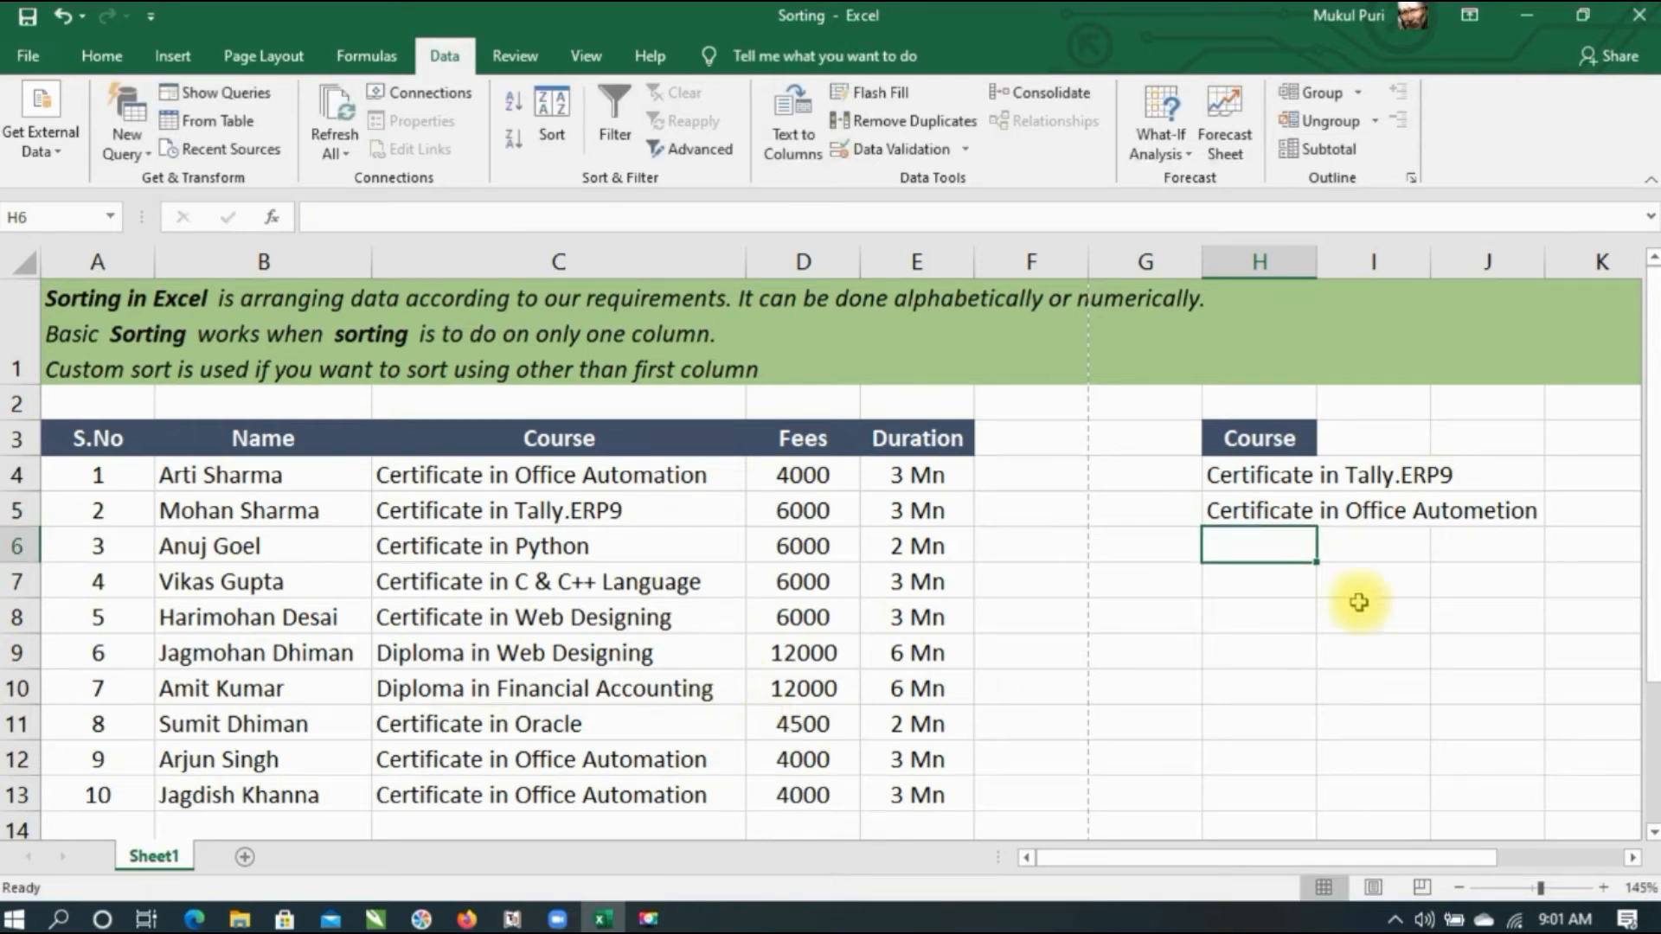
click(1274, 579)
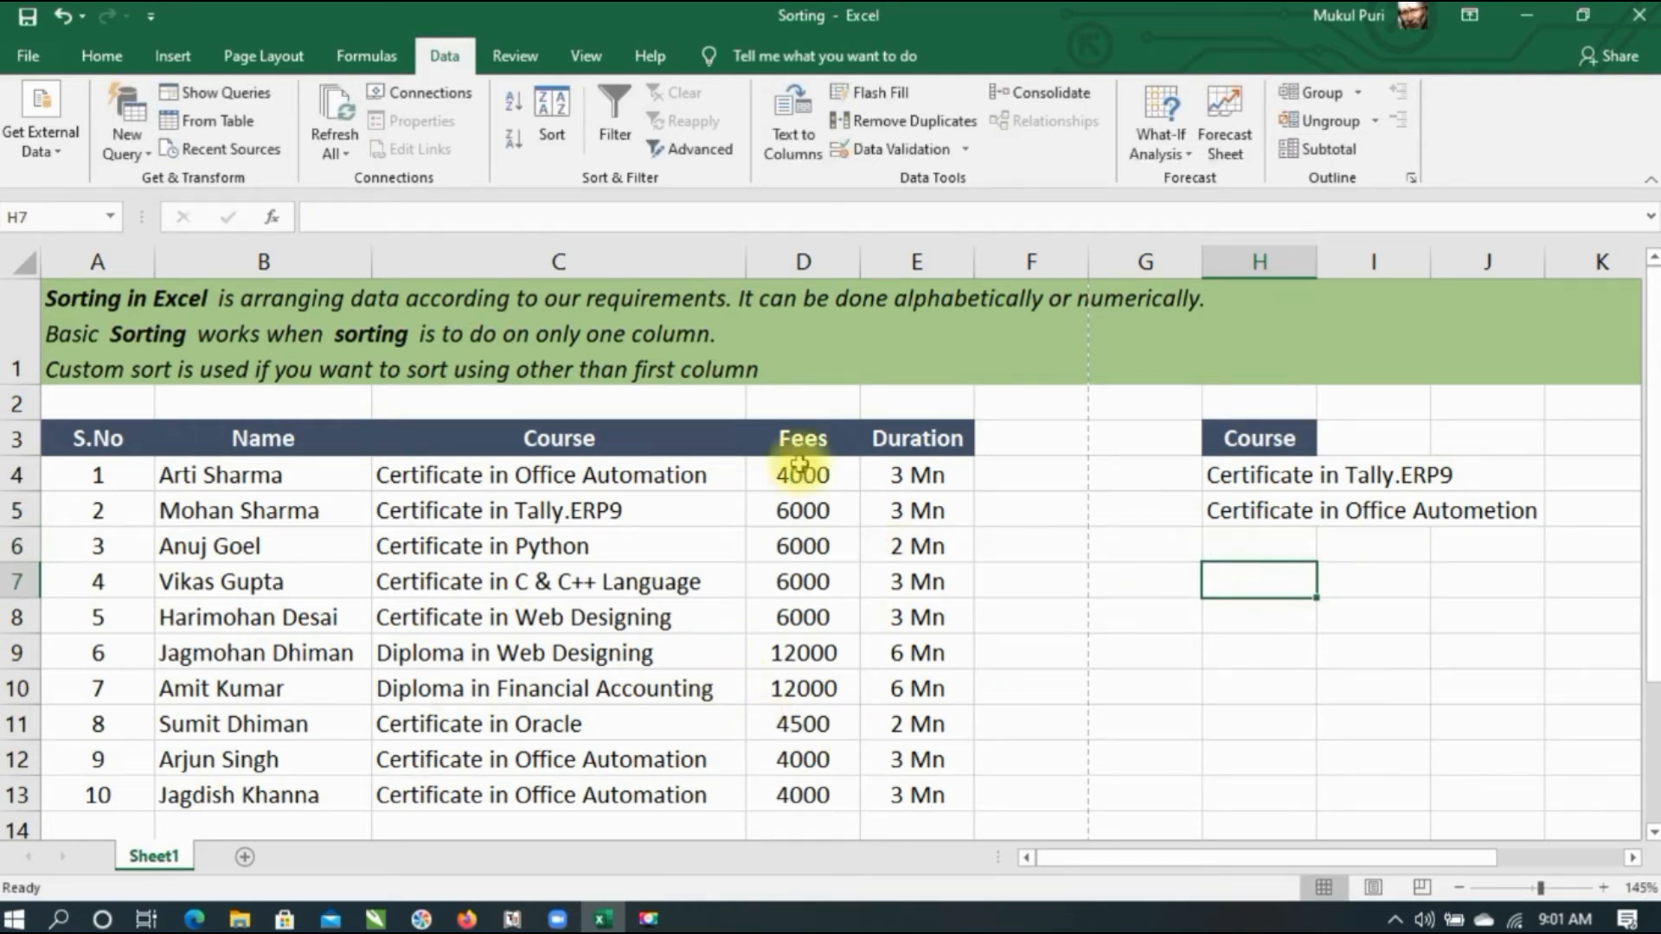
Filter the table A3:E13 in place with Advanced Filter, using H3:H5 as the criteria range.
click(699, 156)
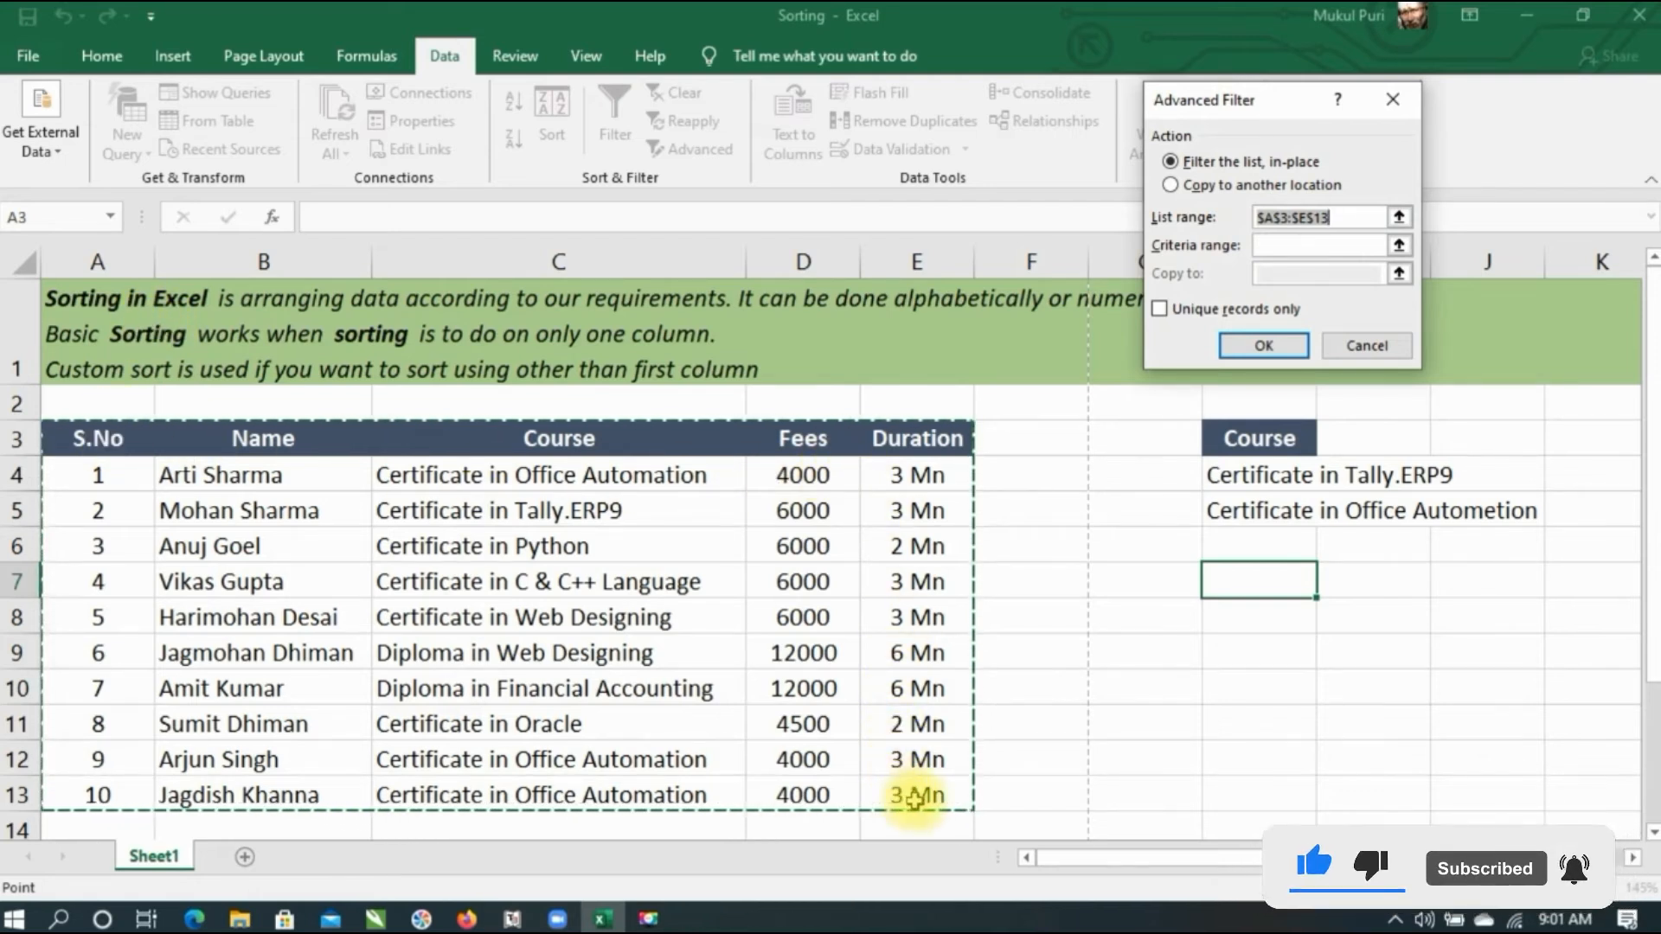
click(1303, 247)
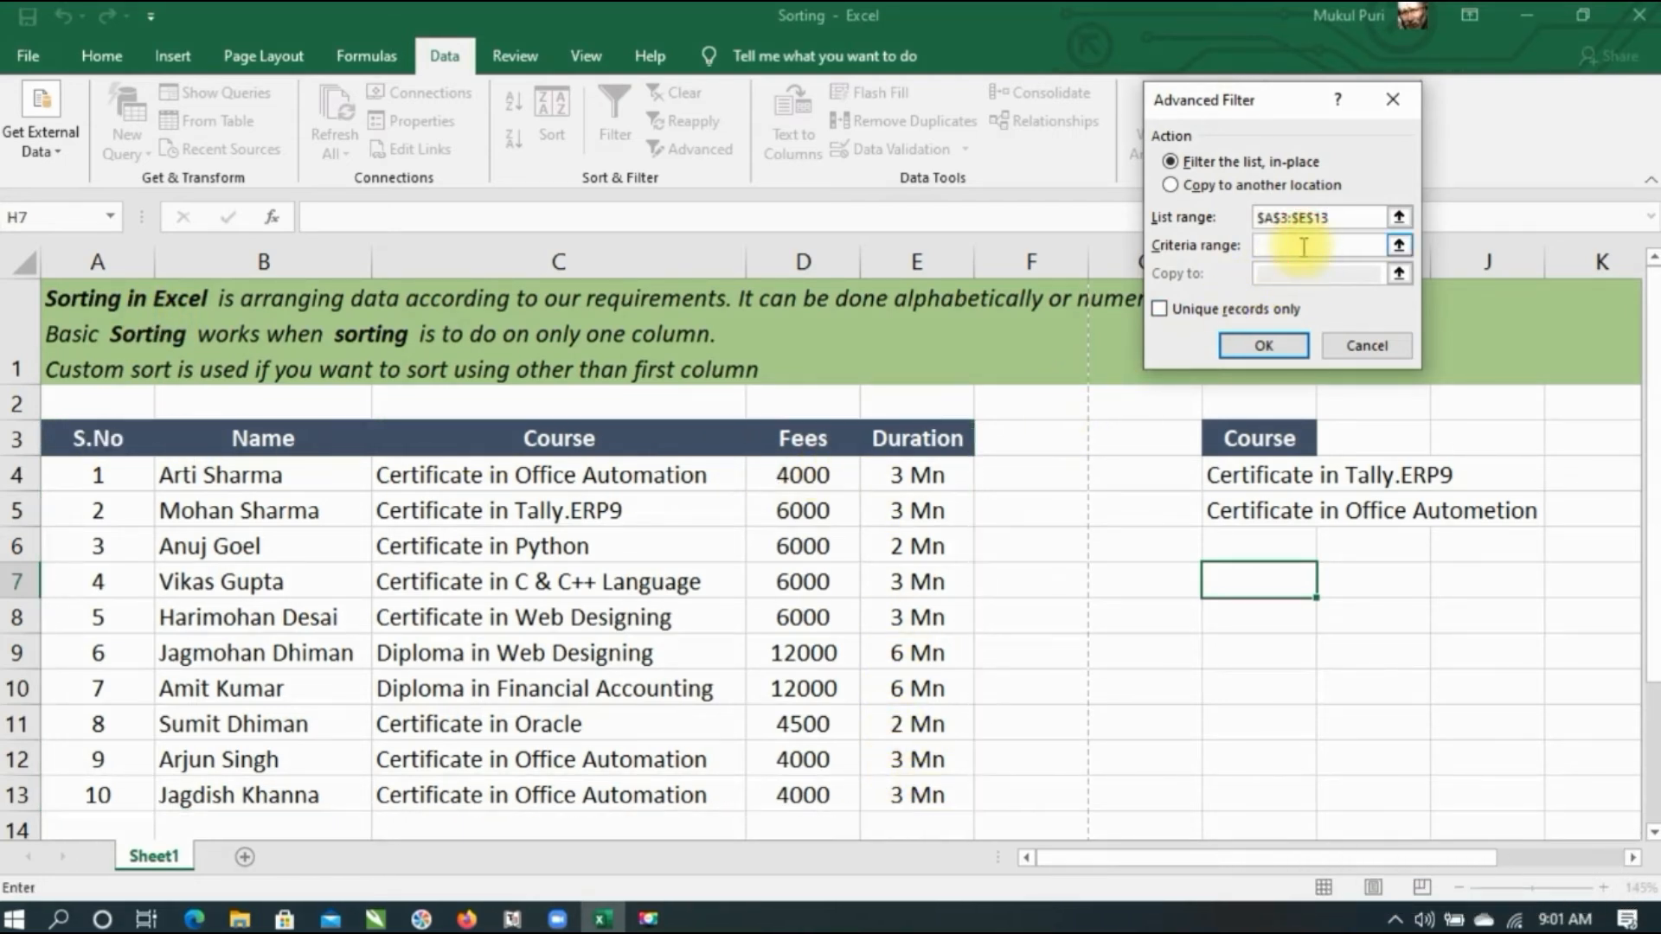
drag(1253, 438, 1259, 506)
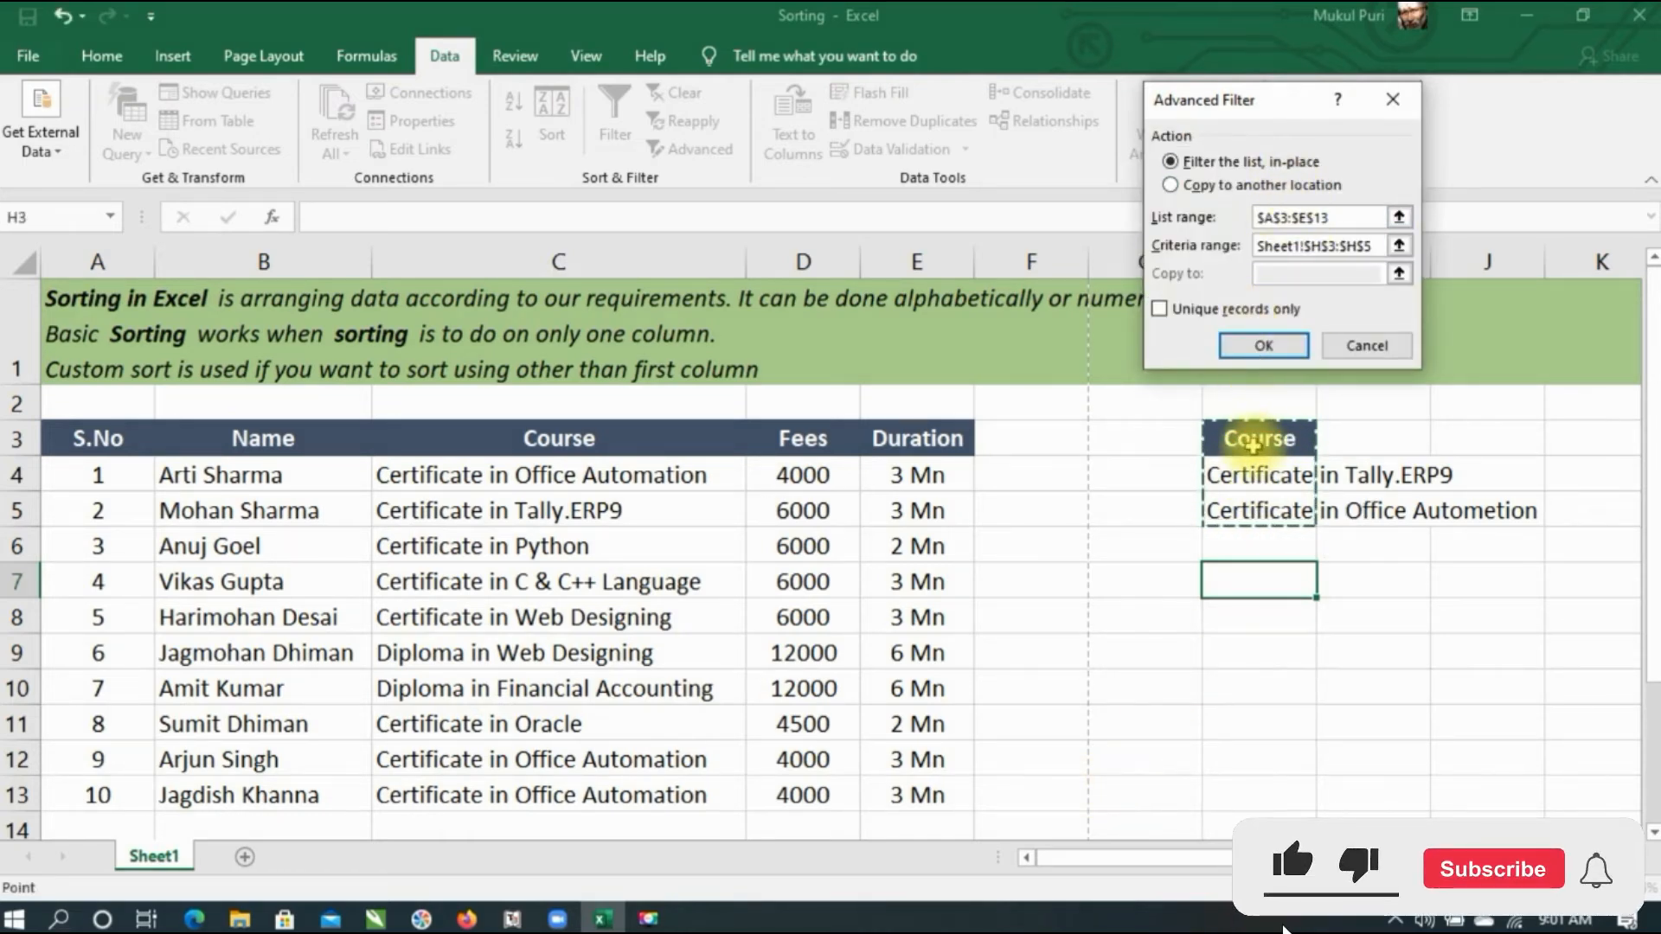
click(1267, 342)
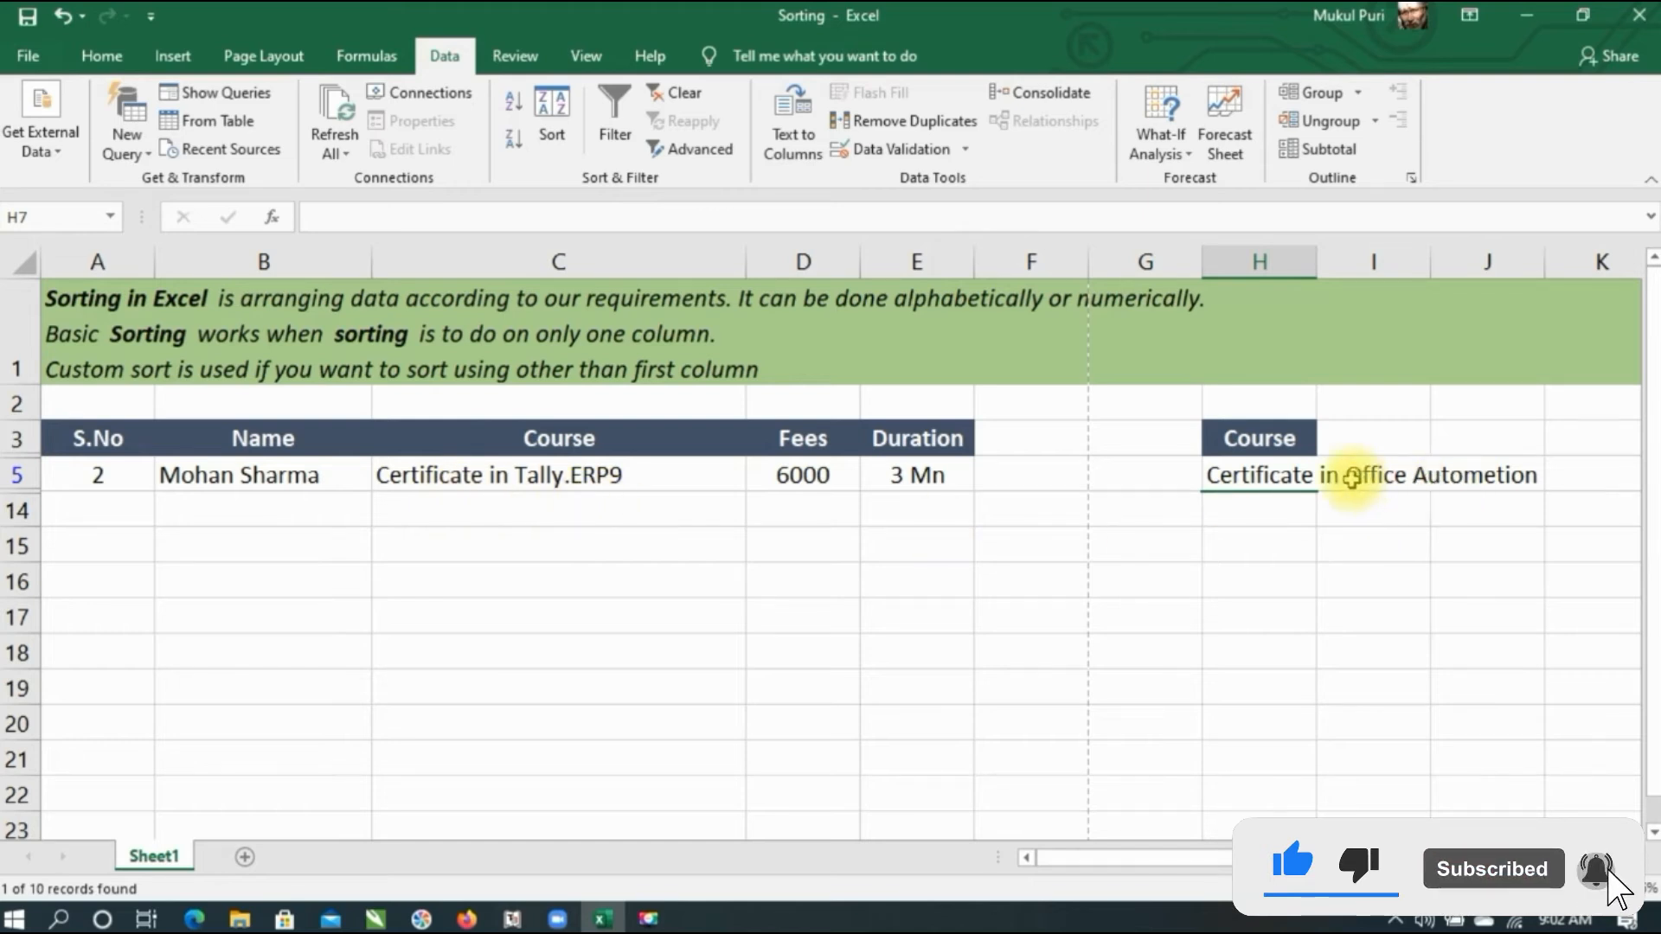
Check the Advanced Filter ranges, close the dialog without applying it and undo the in-place filter.
click(683, 157)
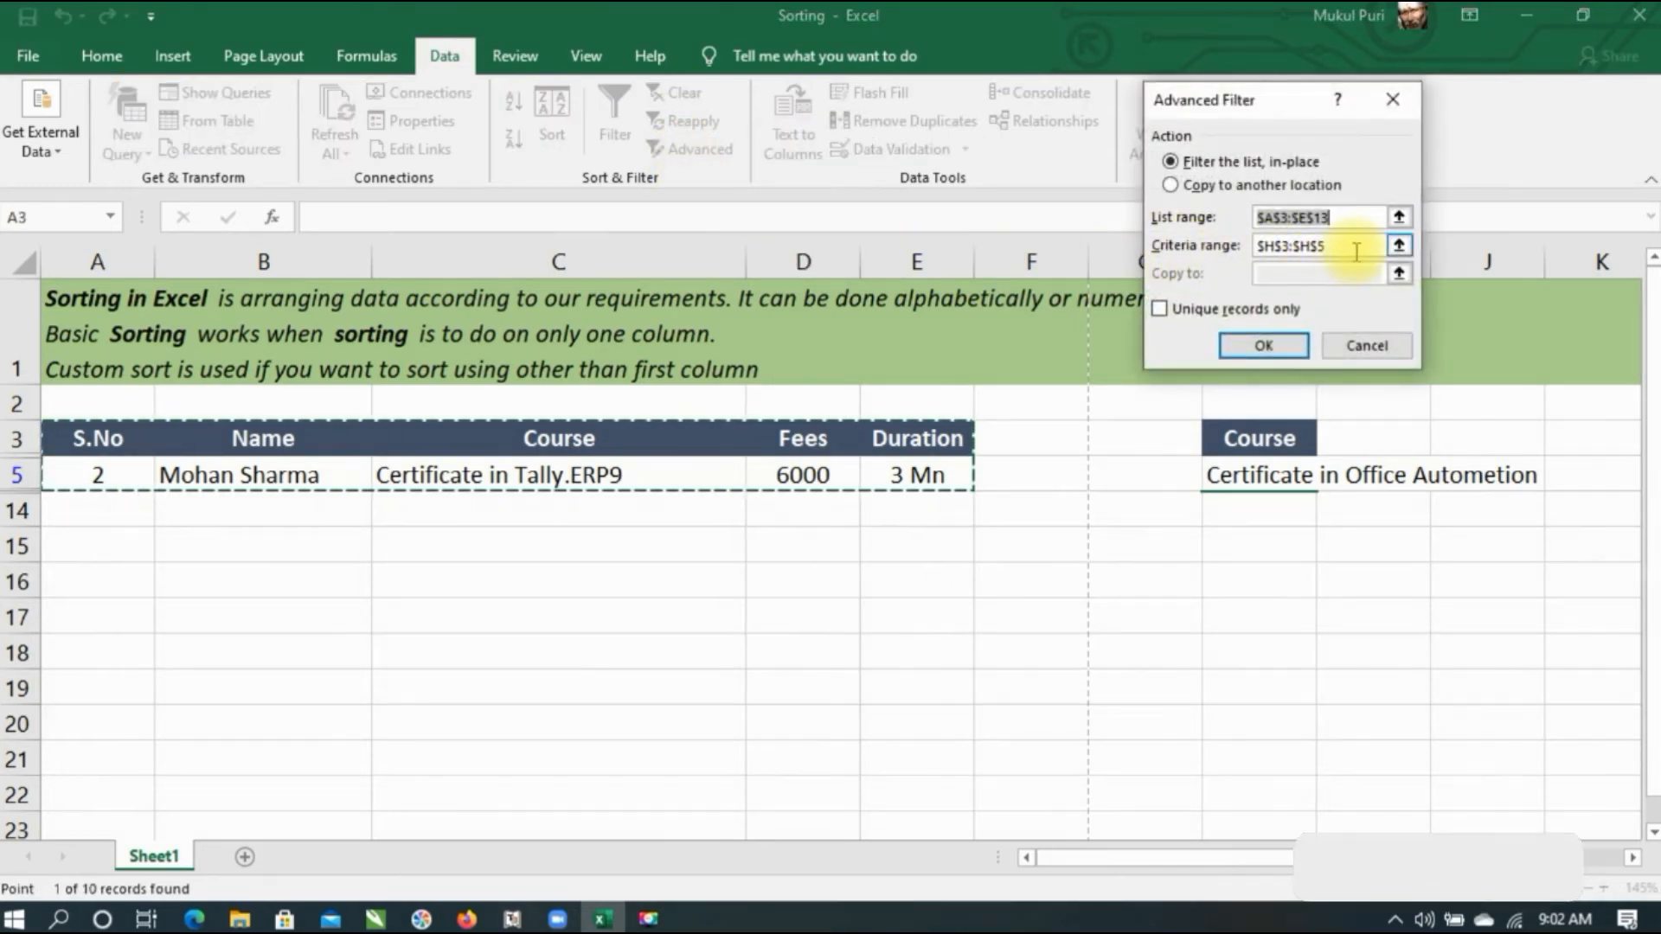
click(1367, 345)
key(ctrl+z)
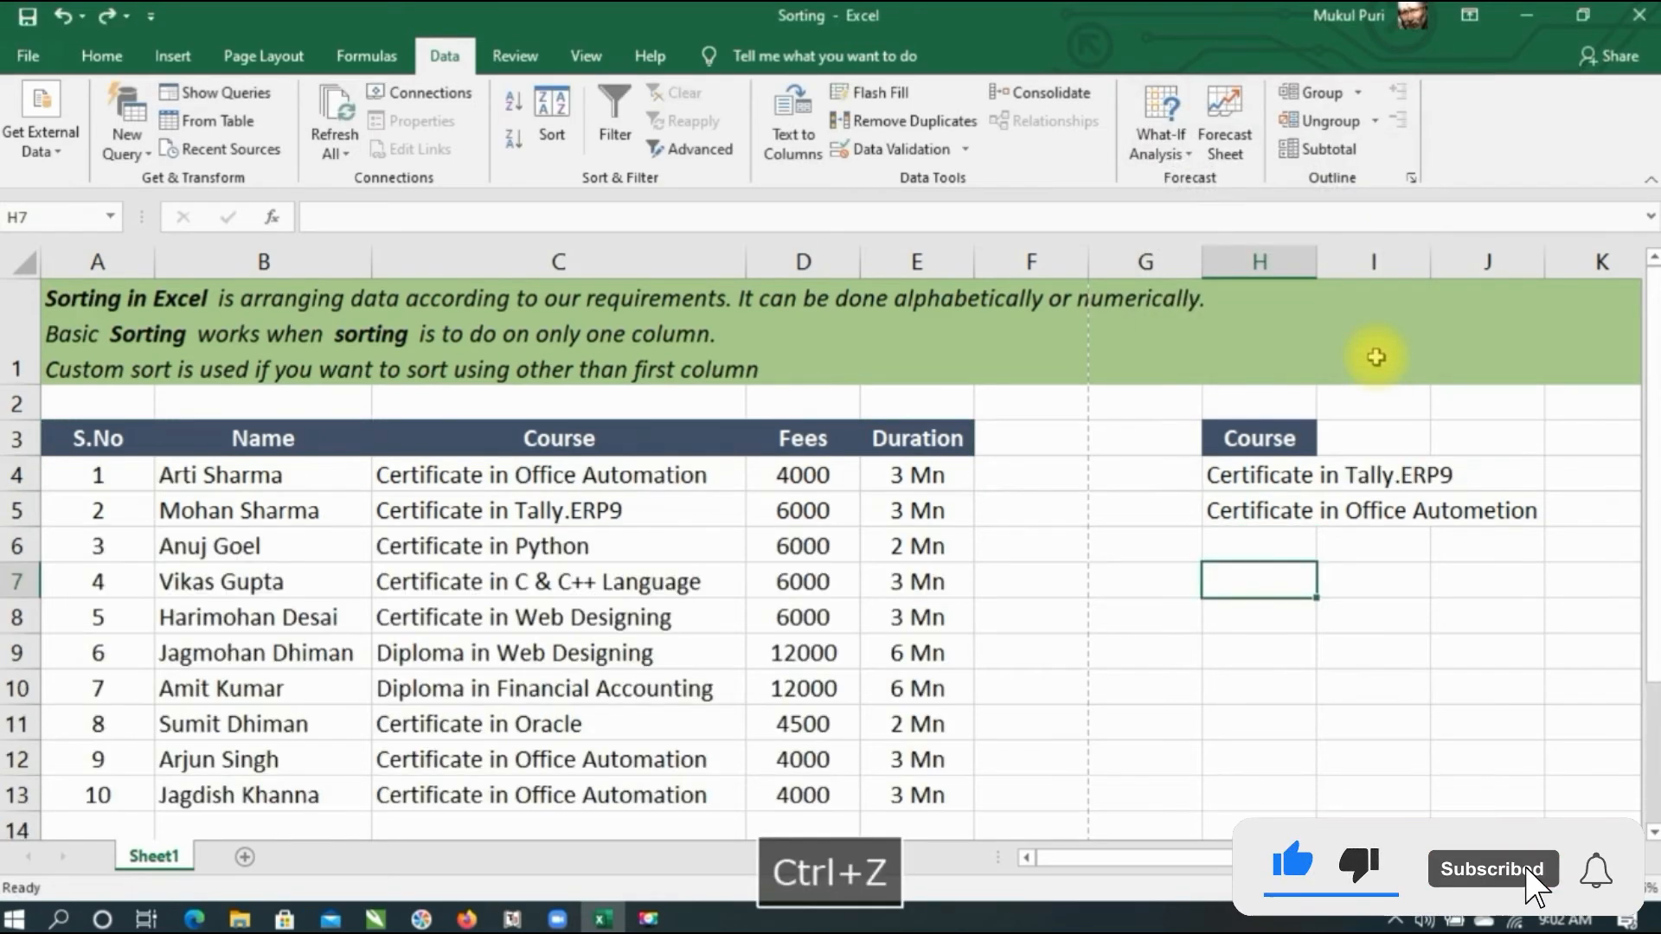
Correct the spelling of the second criterion in cell H5 to Certificate in Office Automation.
click(1271, 510)
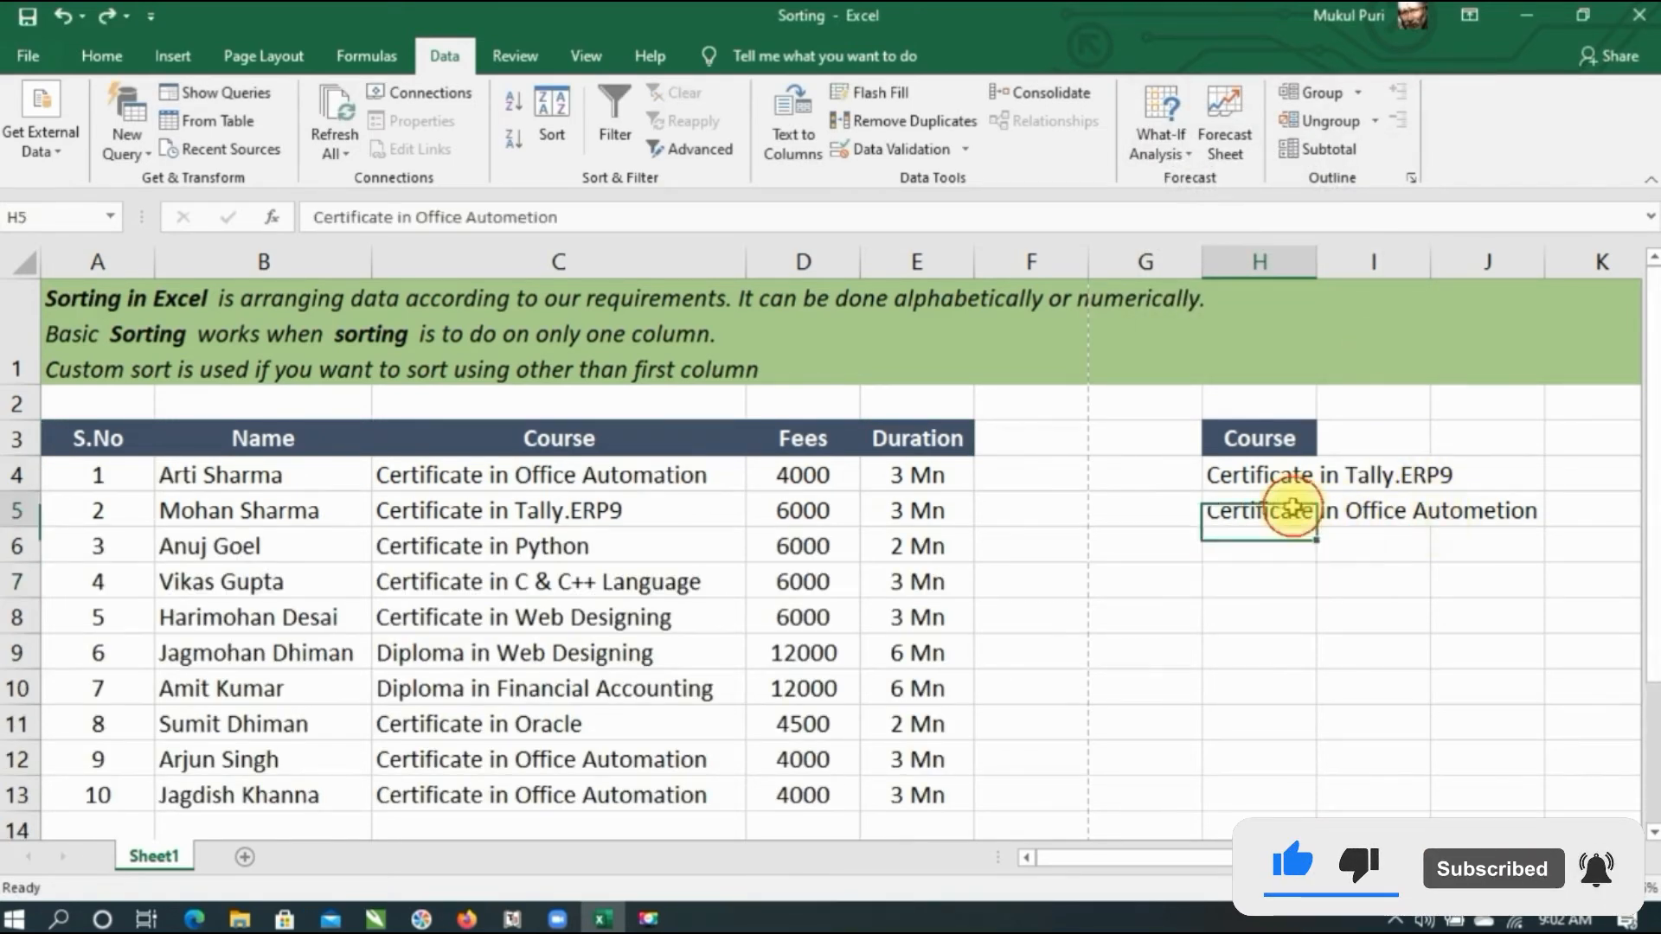
click(518, 216)
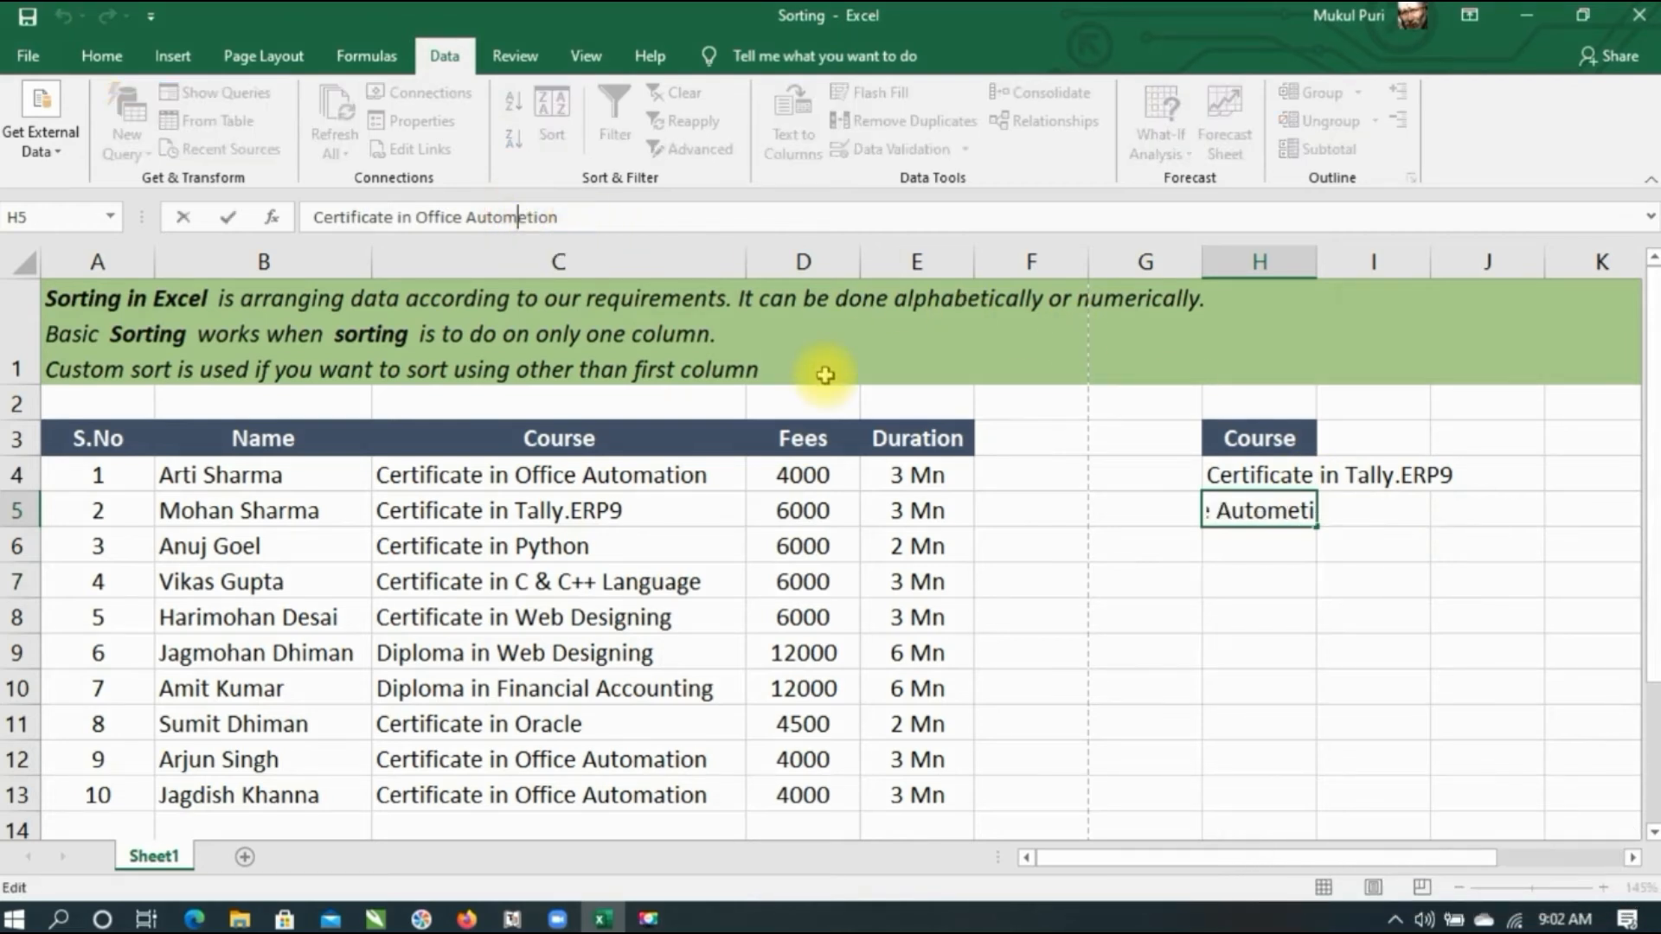
key(Delete)
text(a)
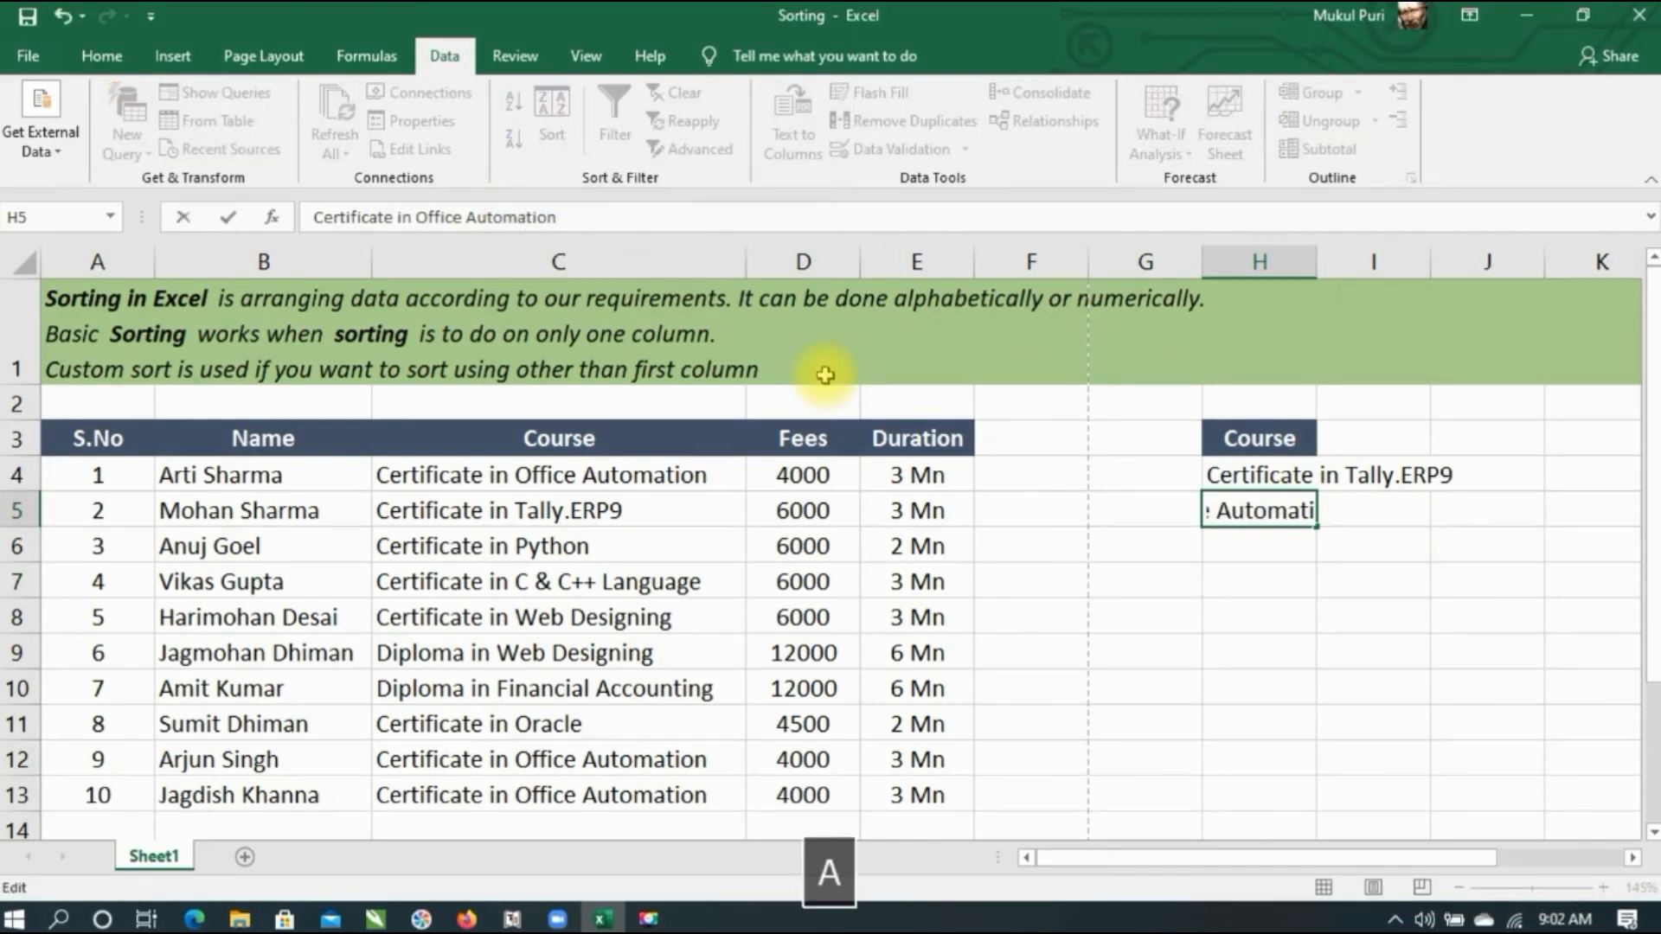
key(Return)
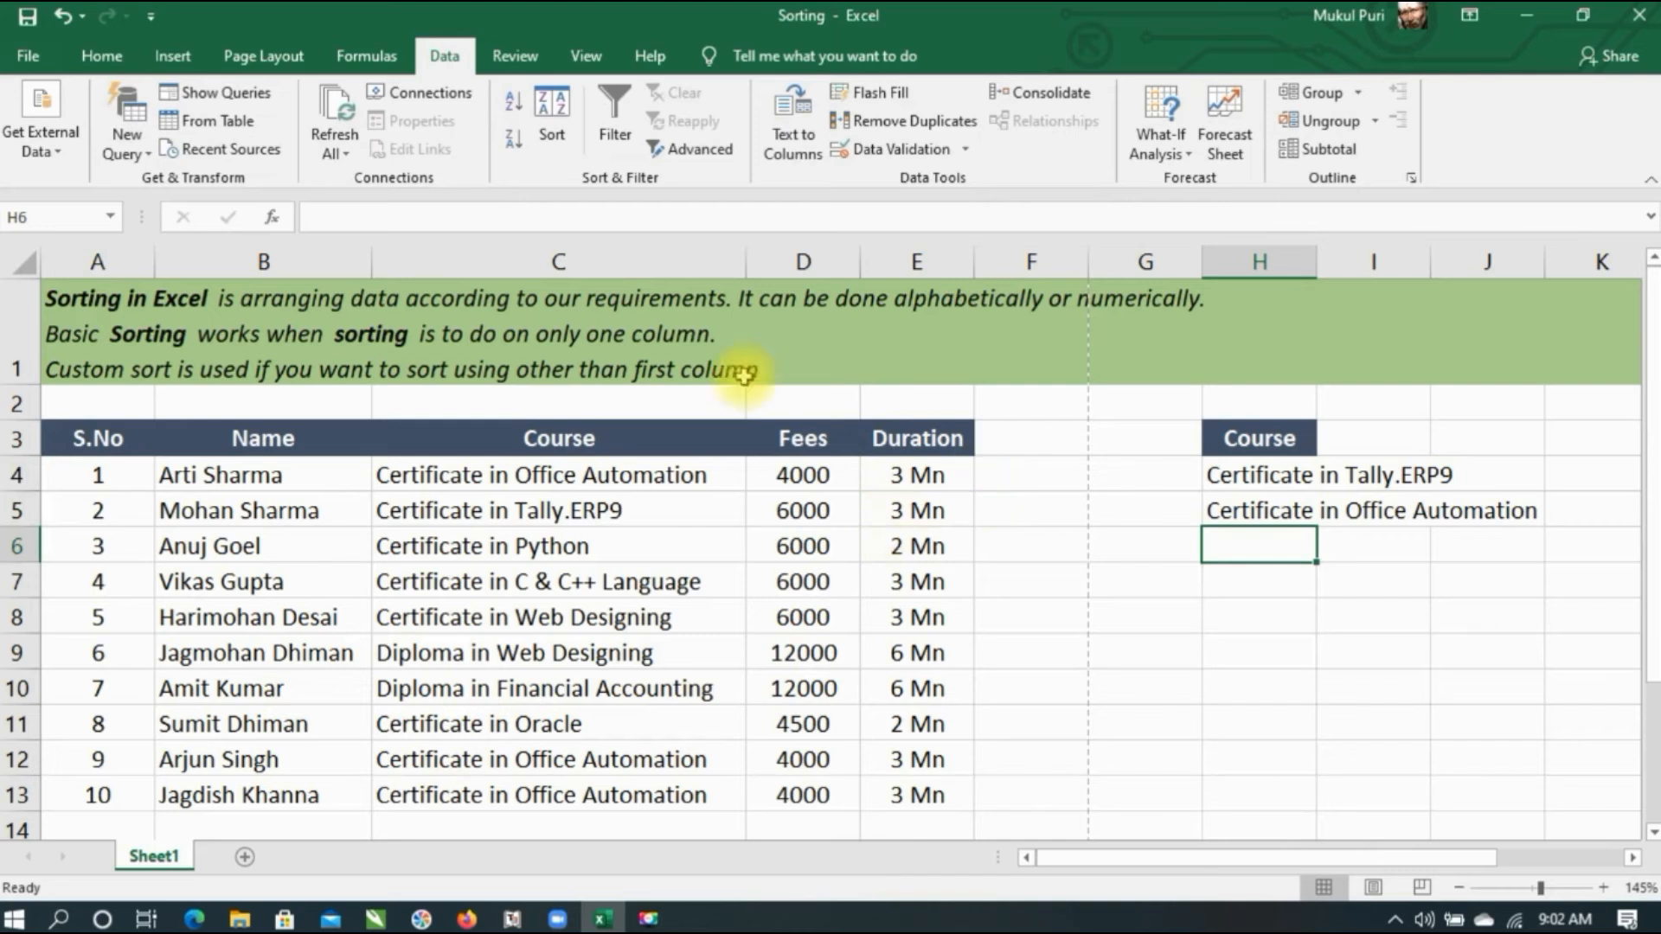
Use Advanced Filter on A3:E13 with criteria range H3:H5, copy the matching records to cell A16 and compare them with the criteria.
click(700, 150)
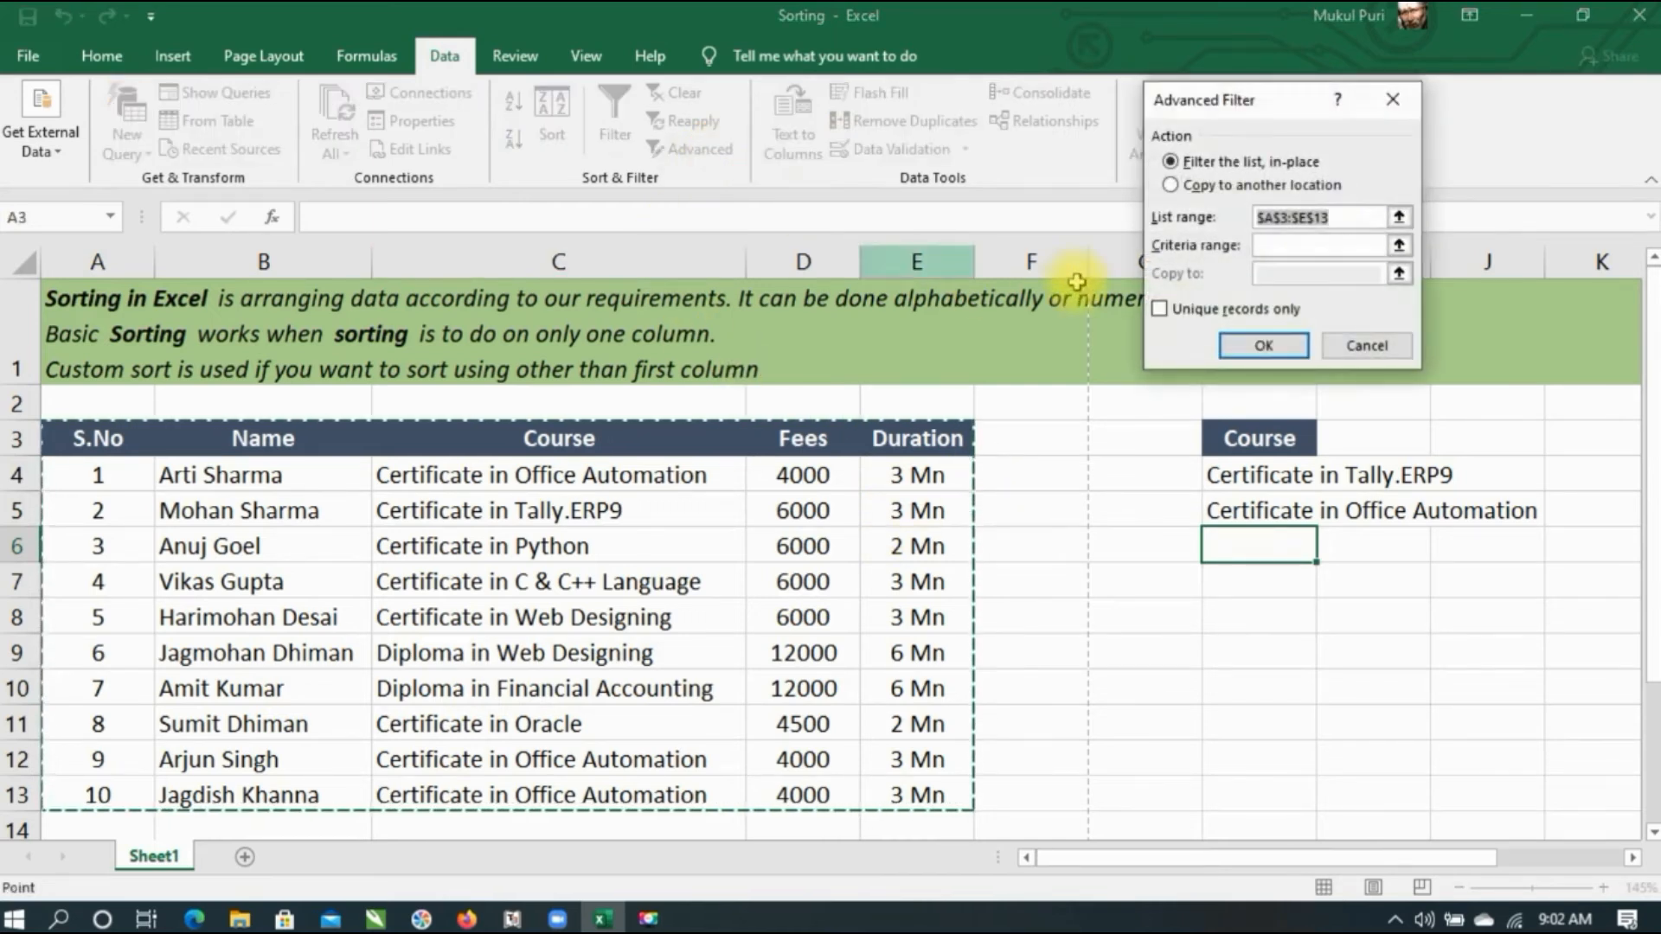
click(1324, 242)
drag(1254, 439, 1258, 506)
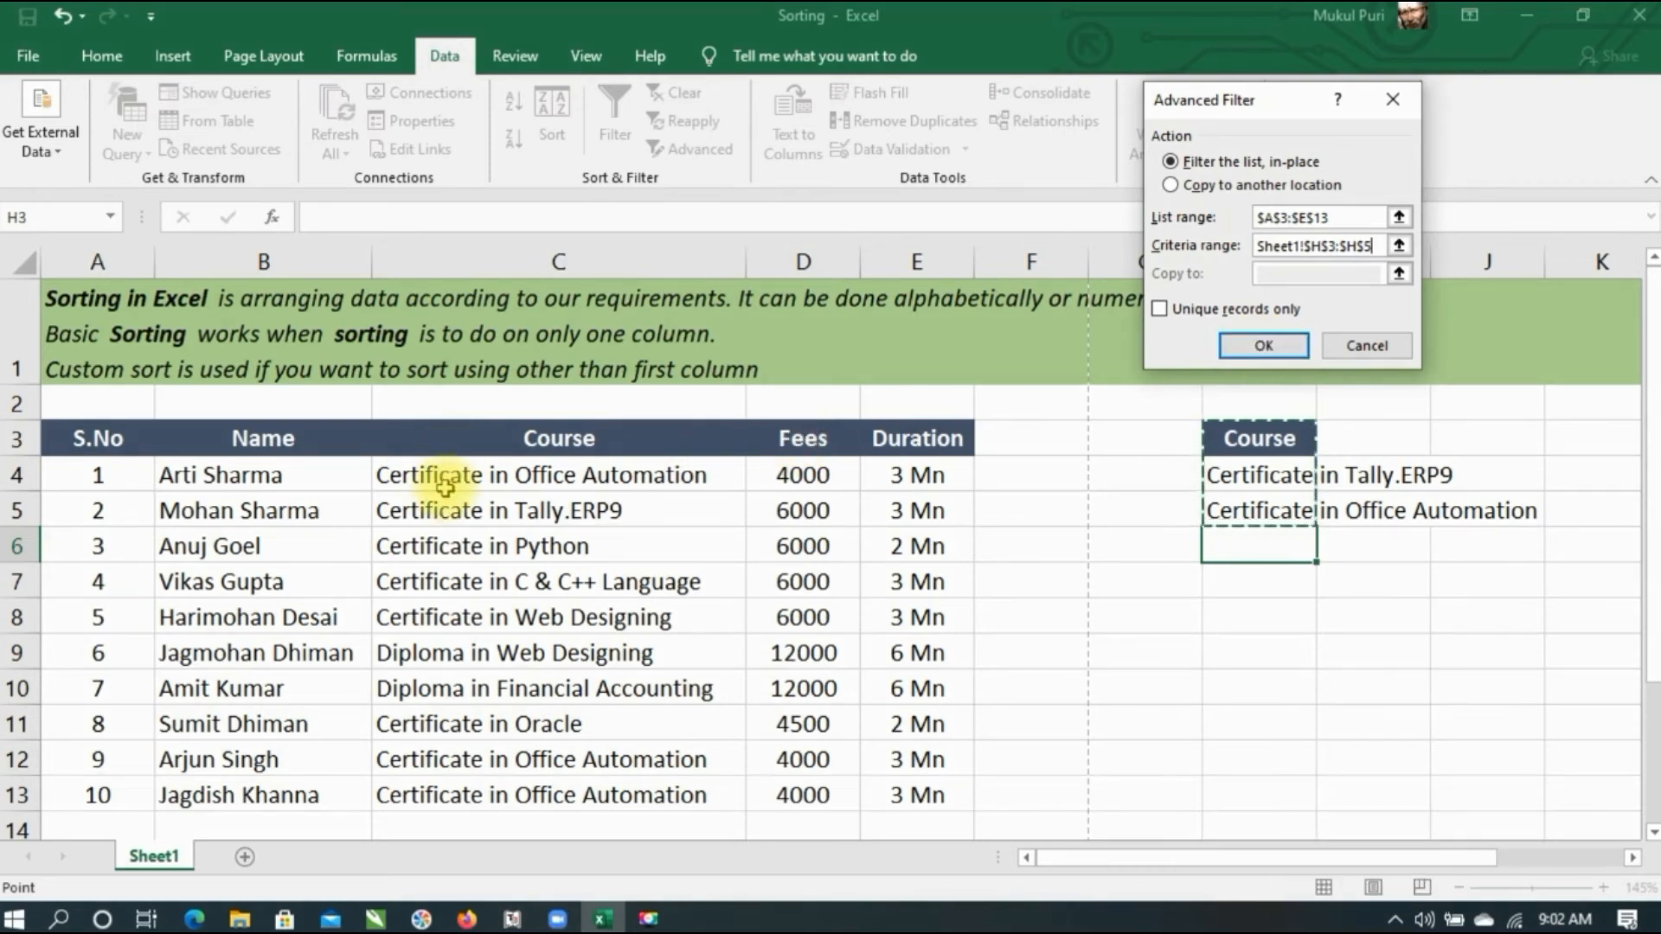
click(1222, 187)
click(1285, 273)
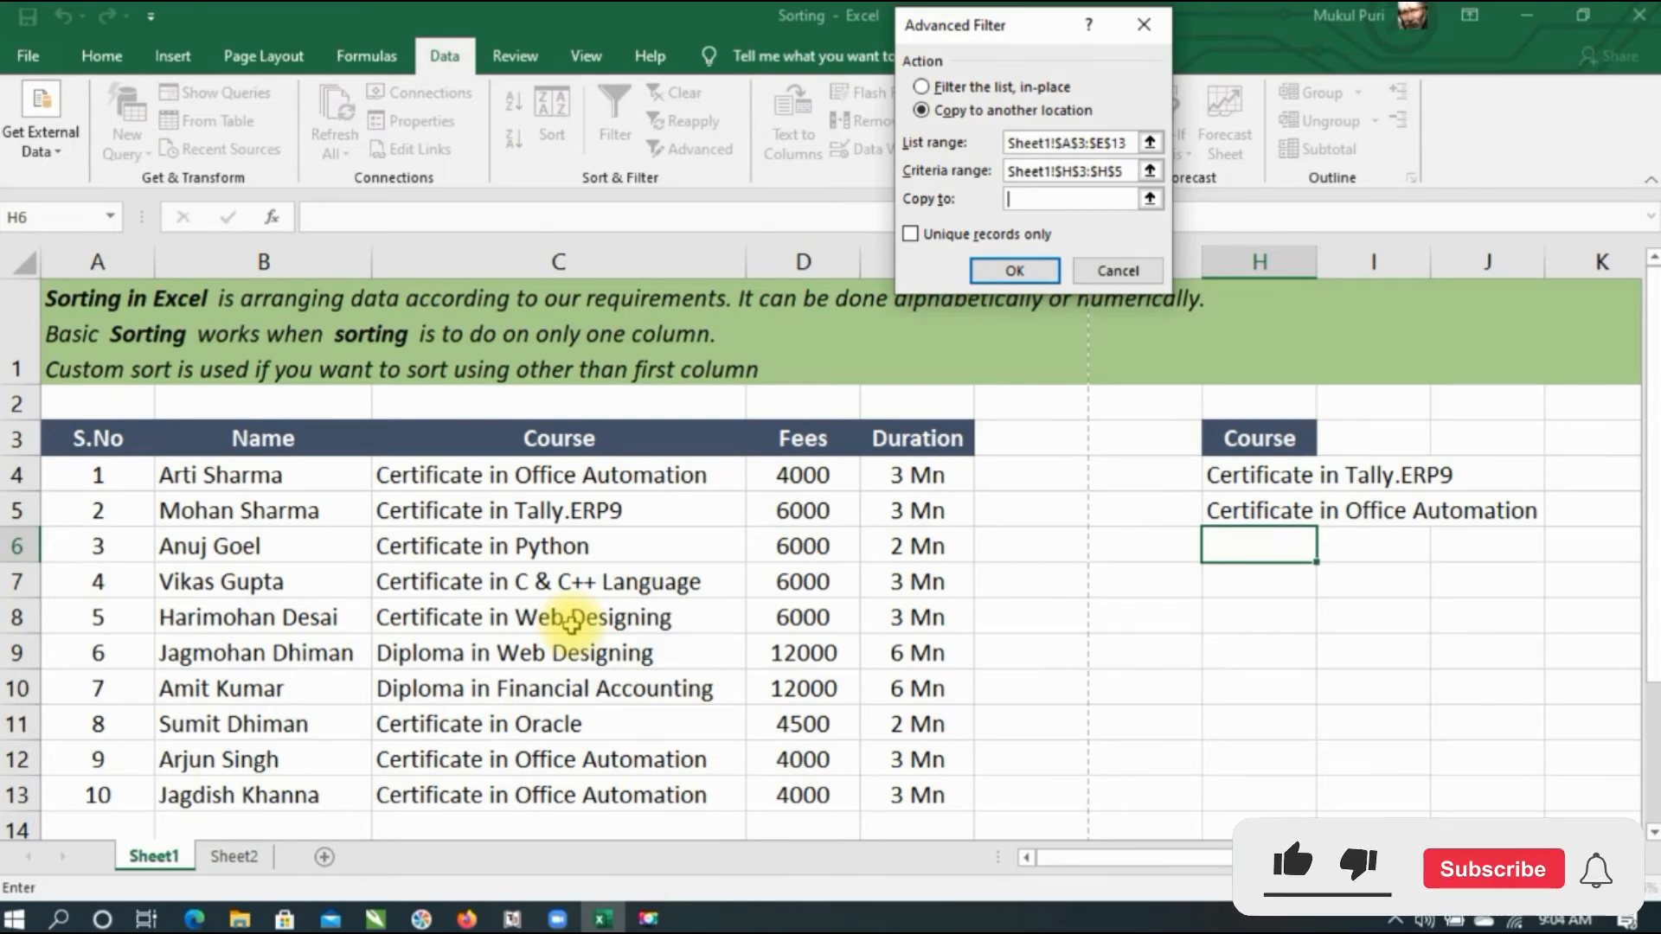
scroll(745, 702, down, 1)
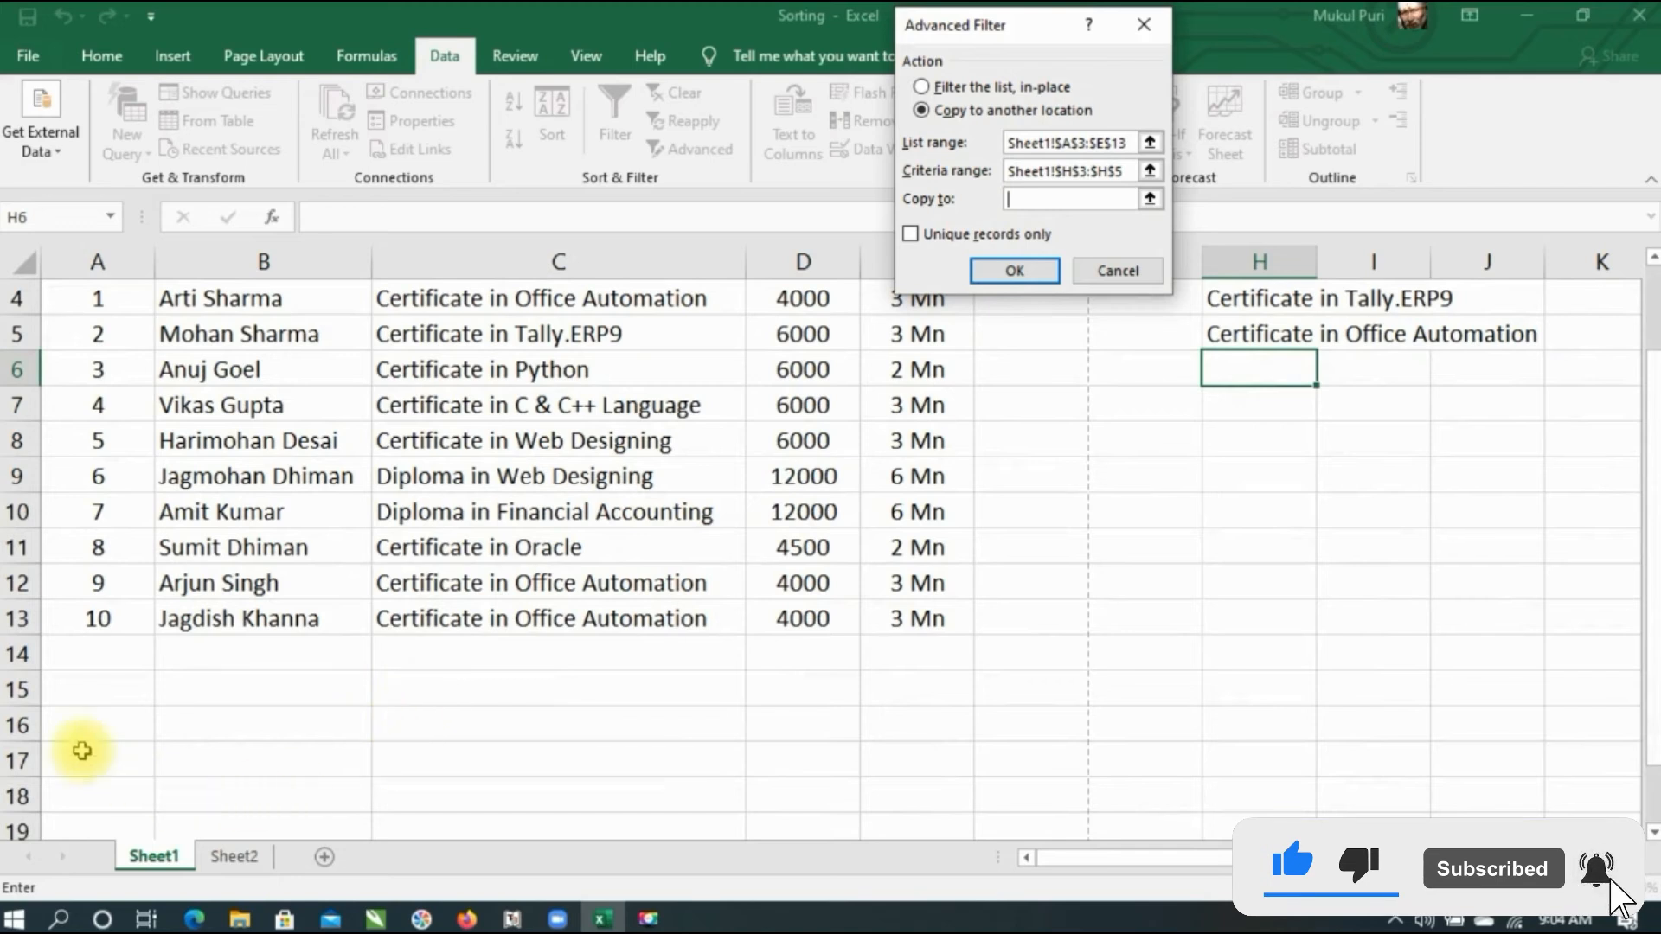
click(77, 718)
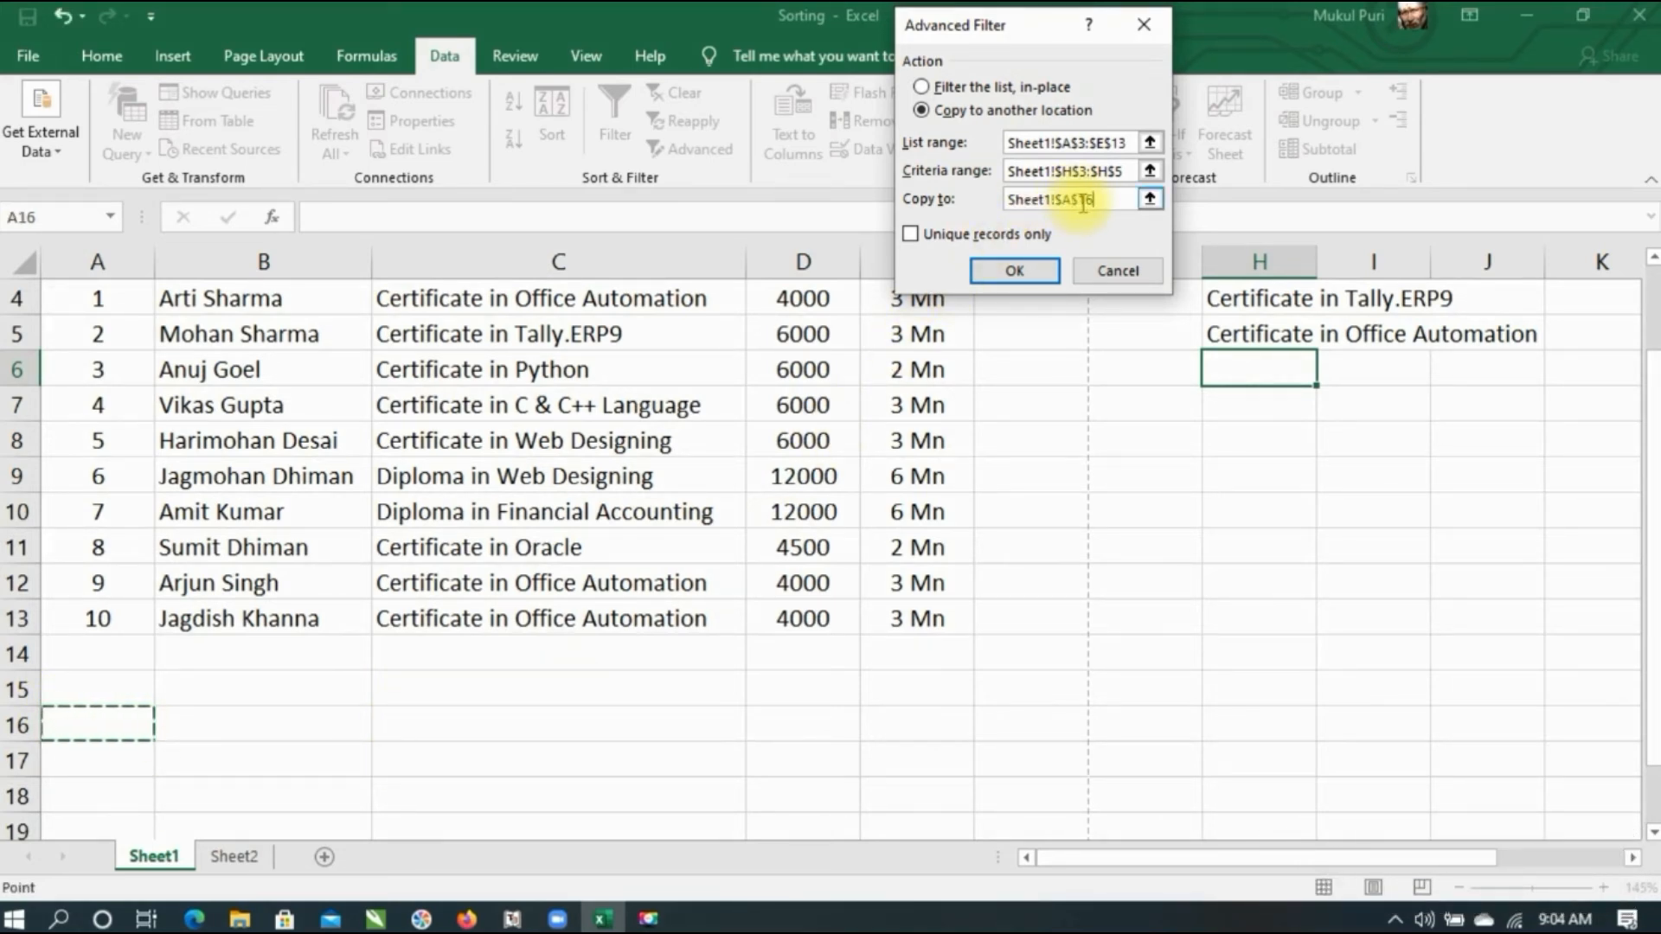
click(1008, 274)
scroll(993, 536, down, 2)
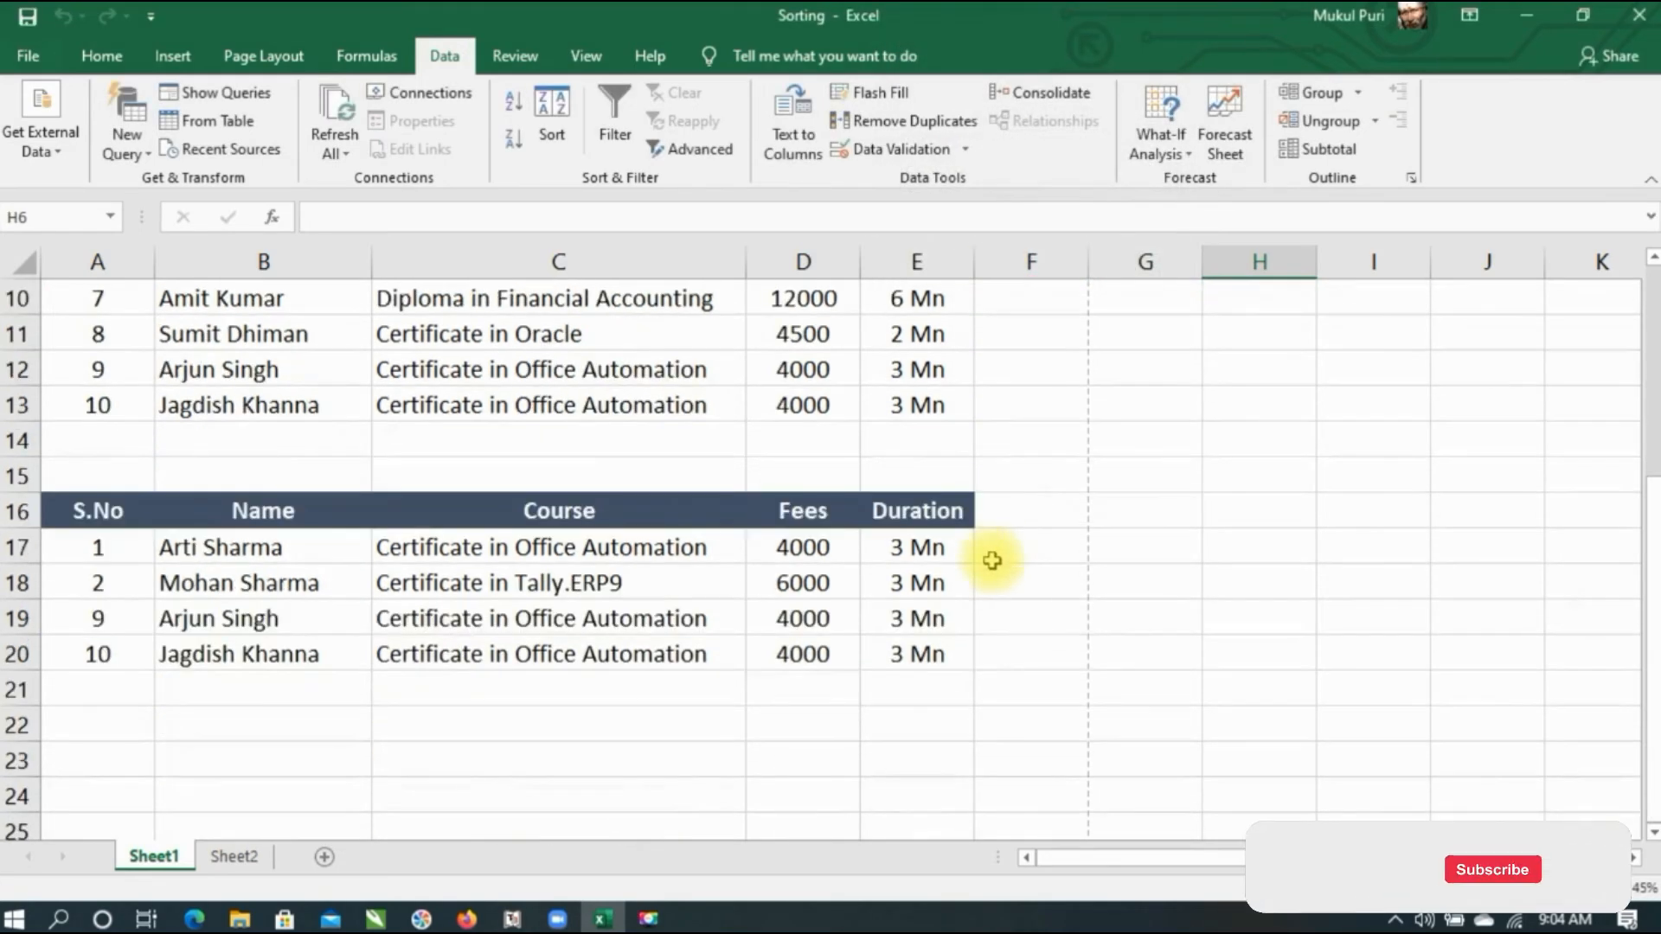
scroll(1142, 471, up, 2)
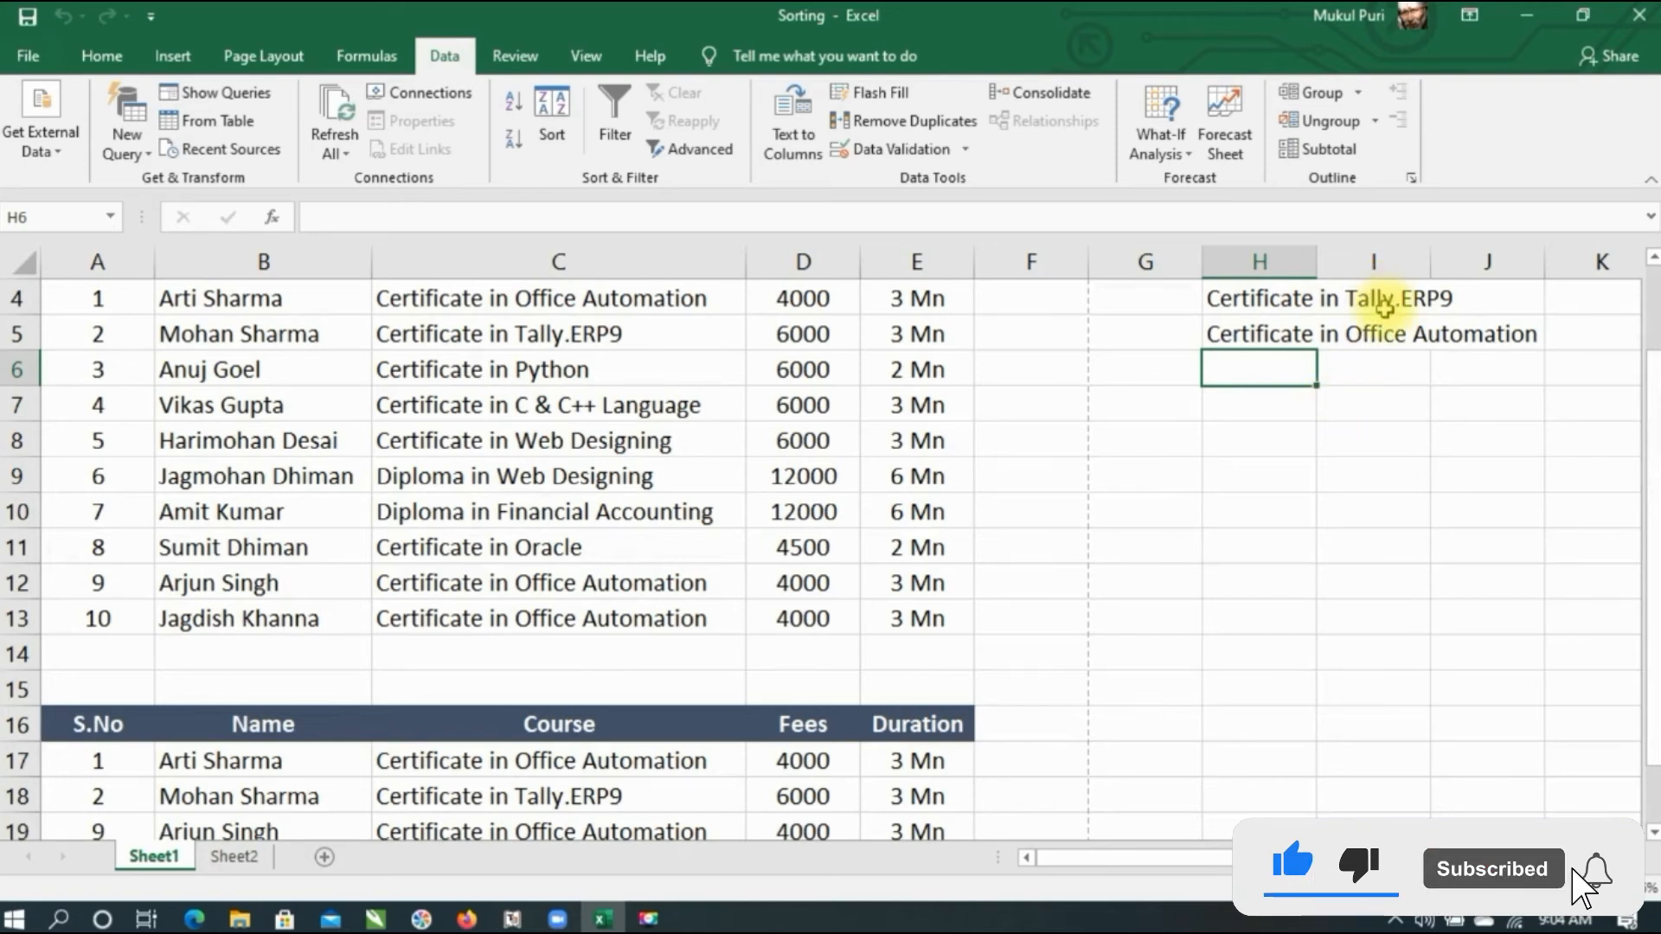
scroll(1260, 507, down, 1)
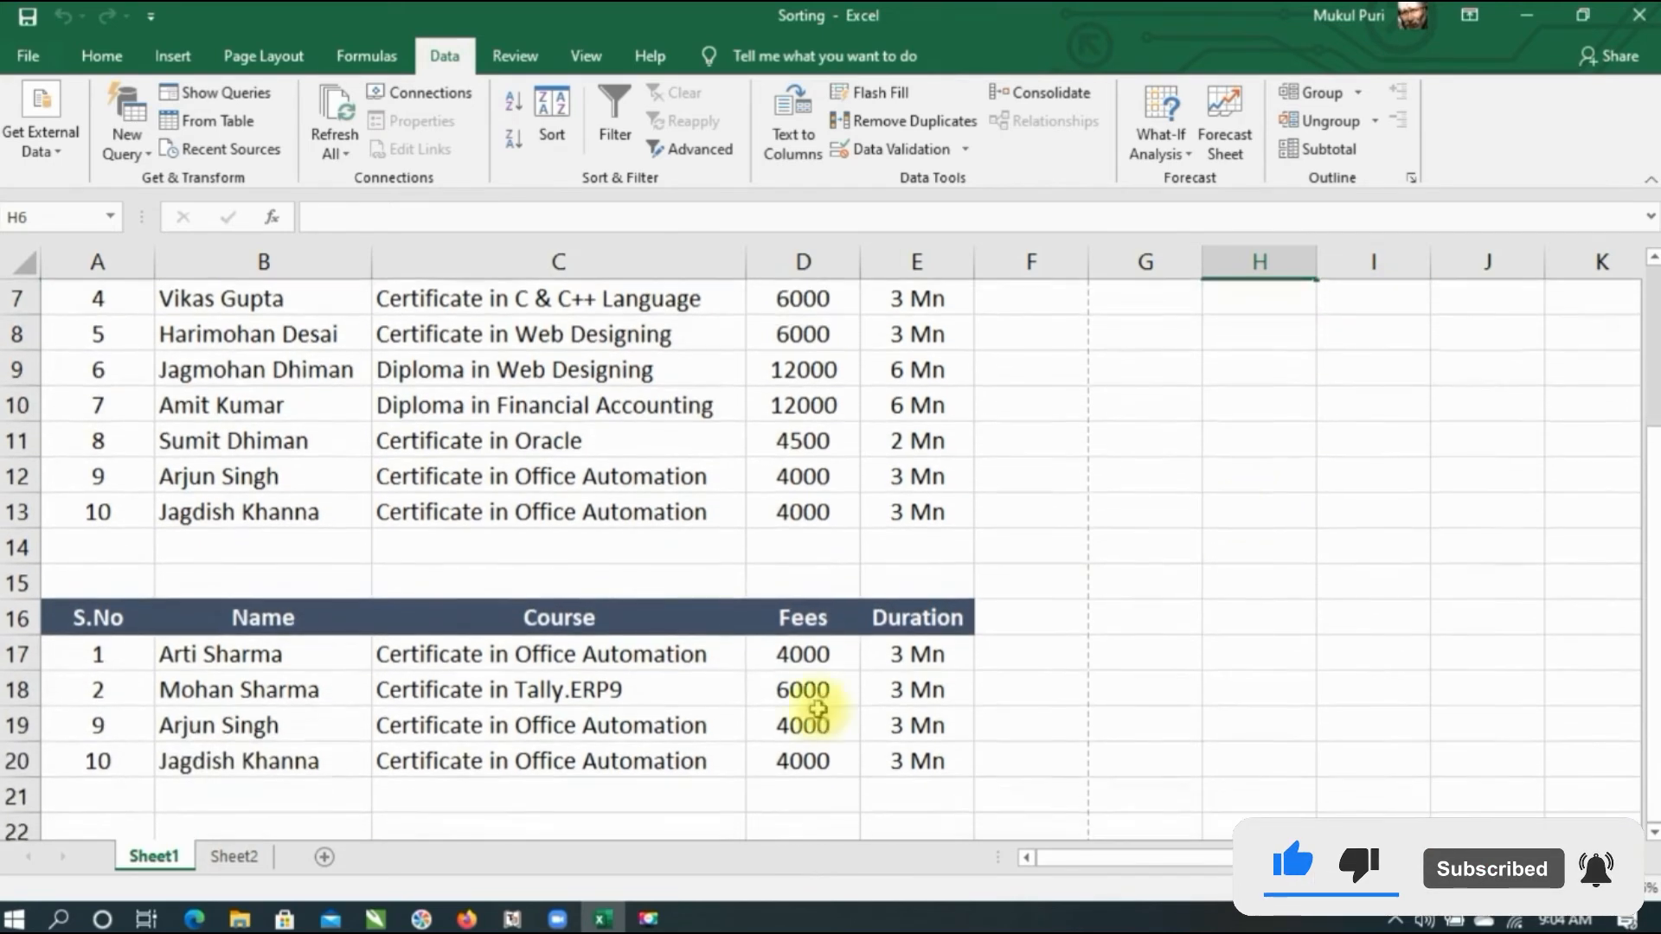
click(692, 151)
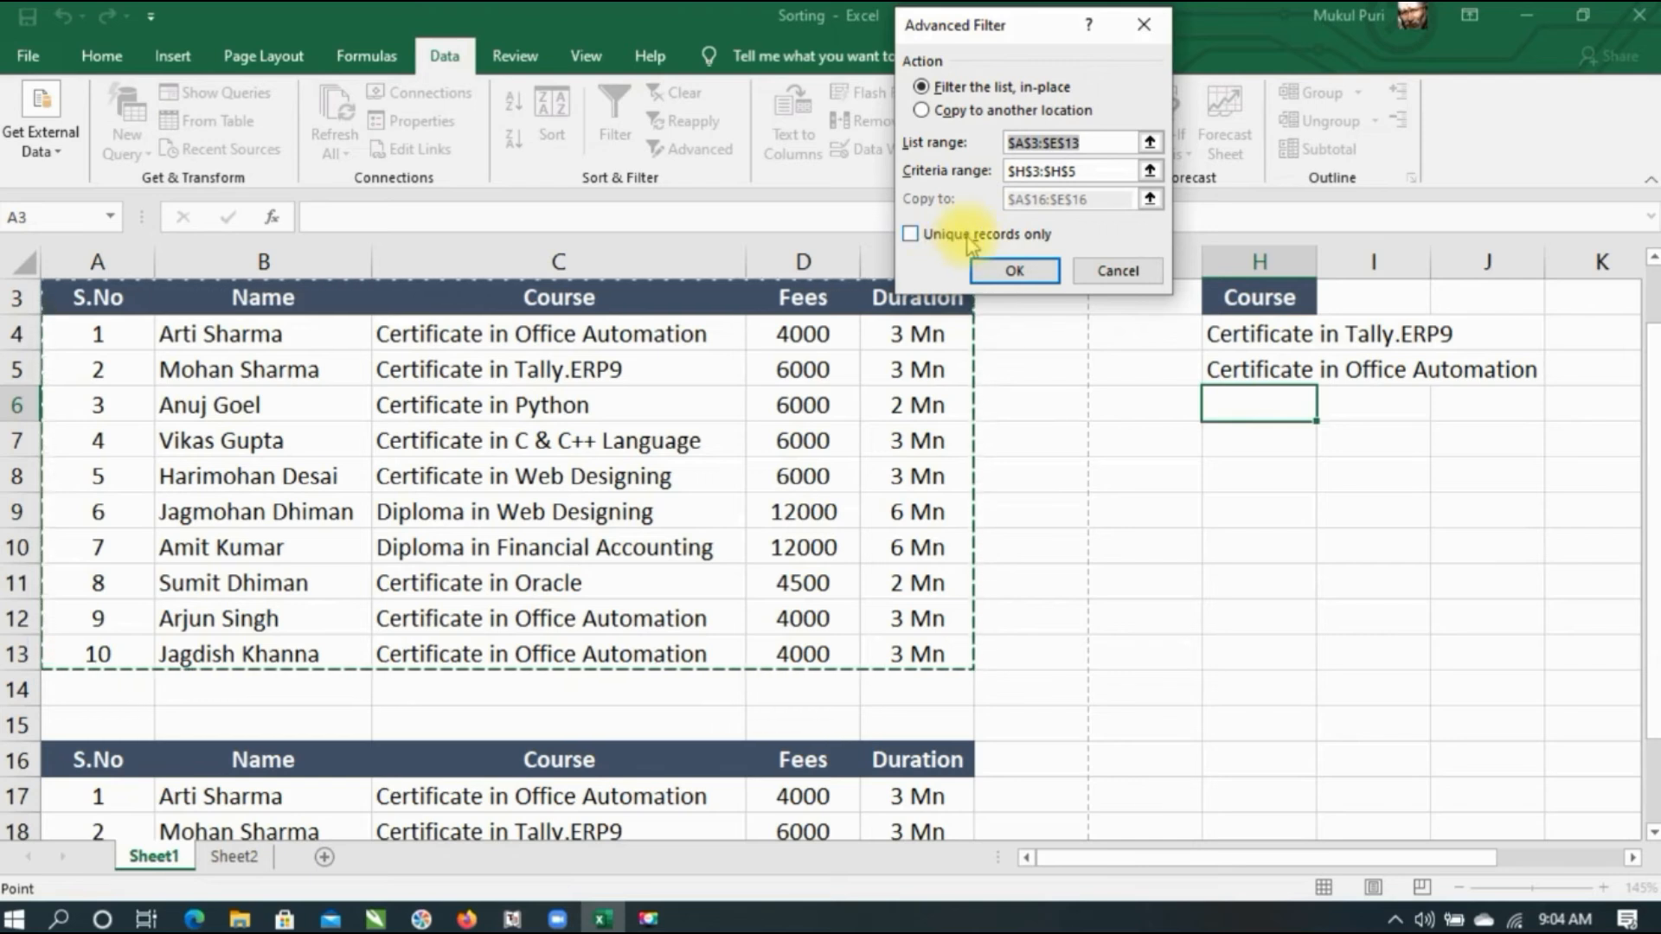
click(1117, 277)
click(1131, 584)
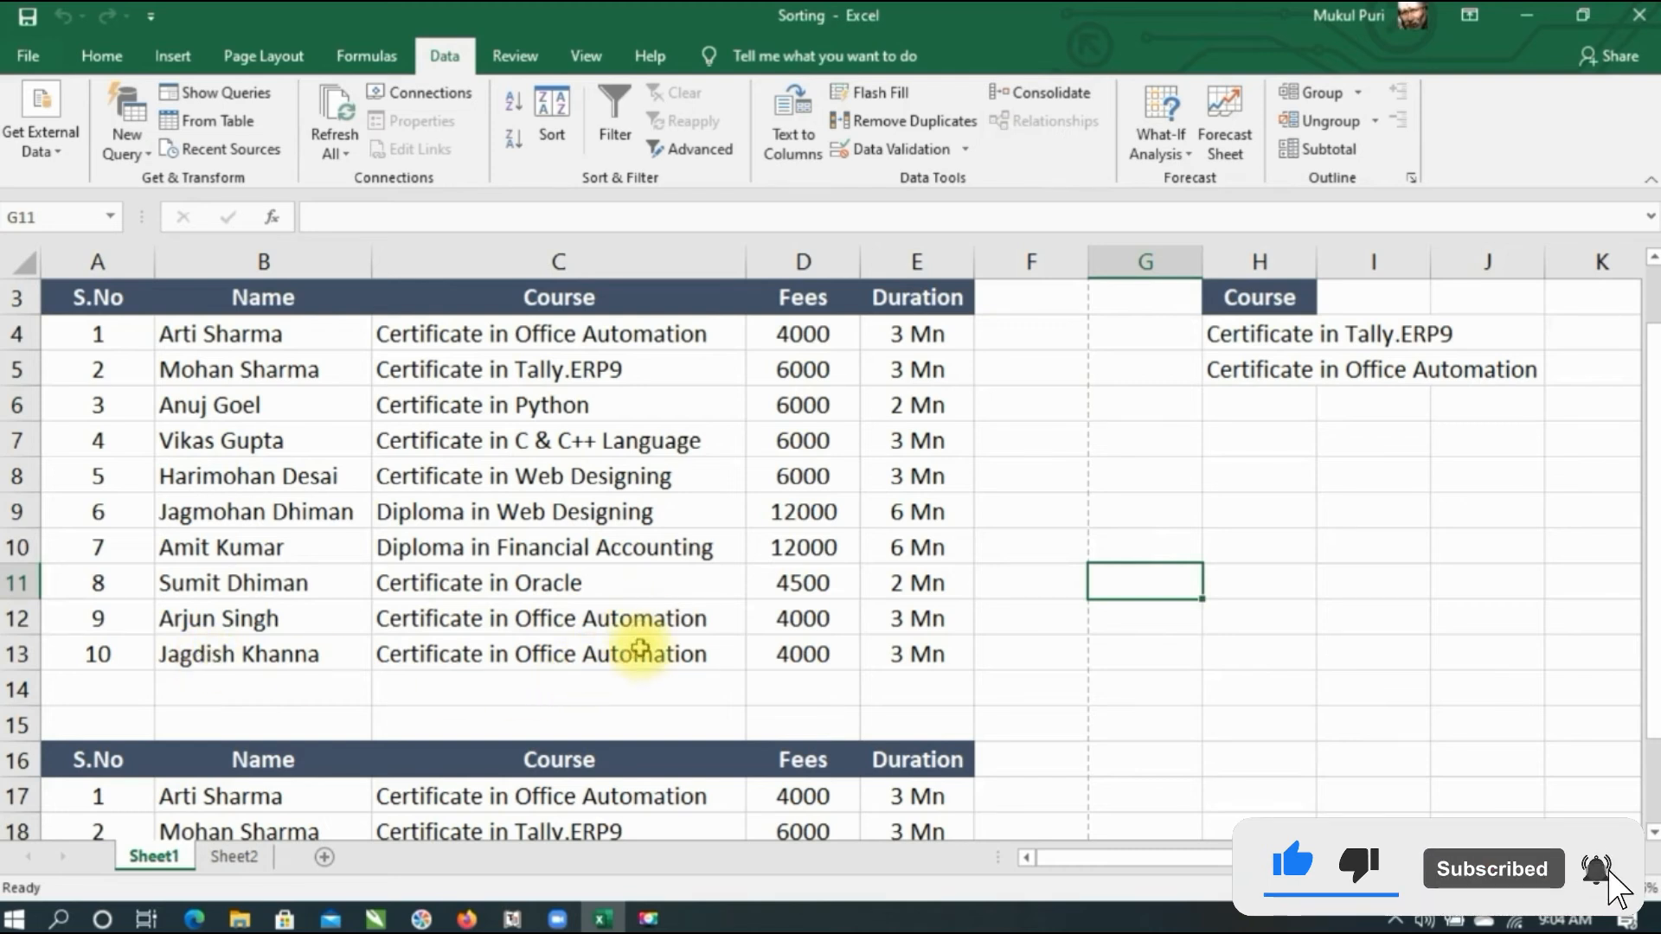
Change the serial number of the table's last record in cell A13 to 9.
click(232, 619)
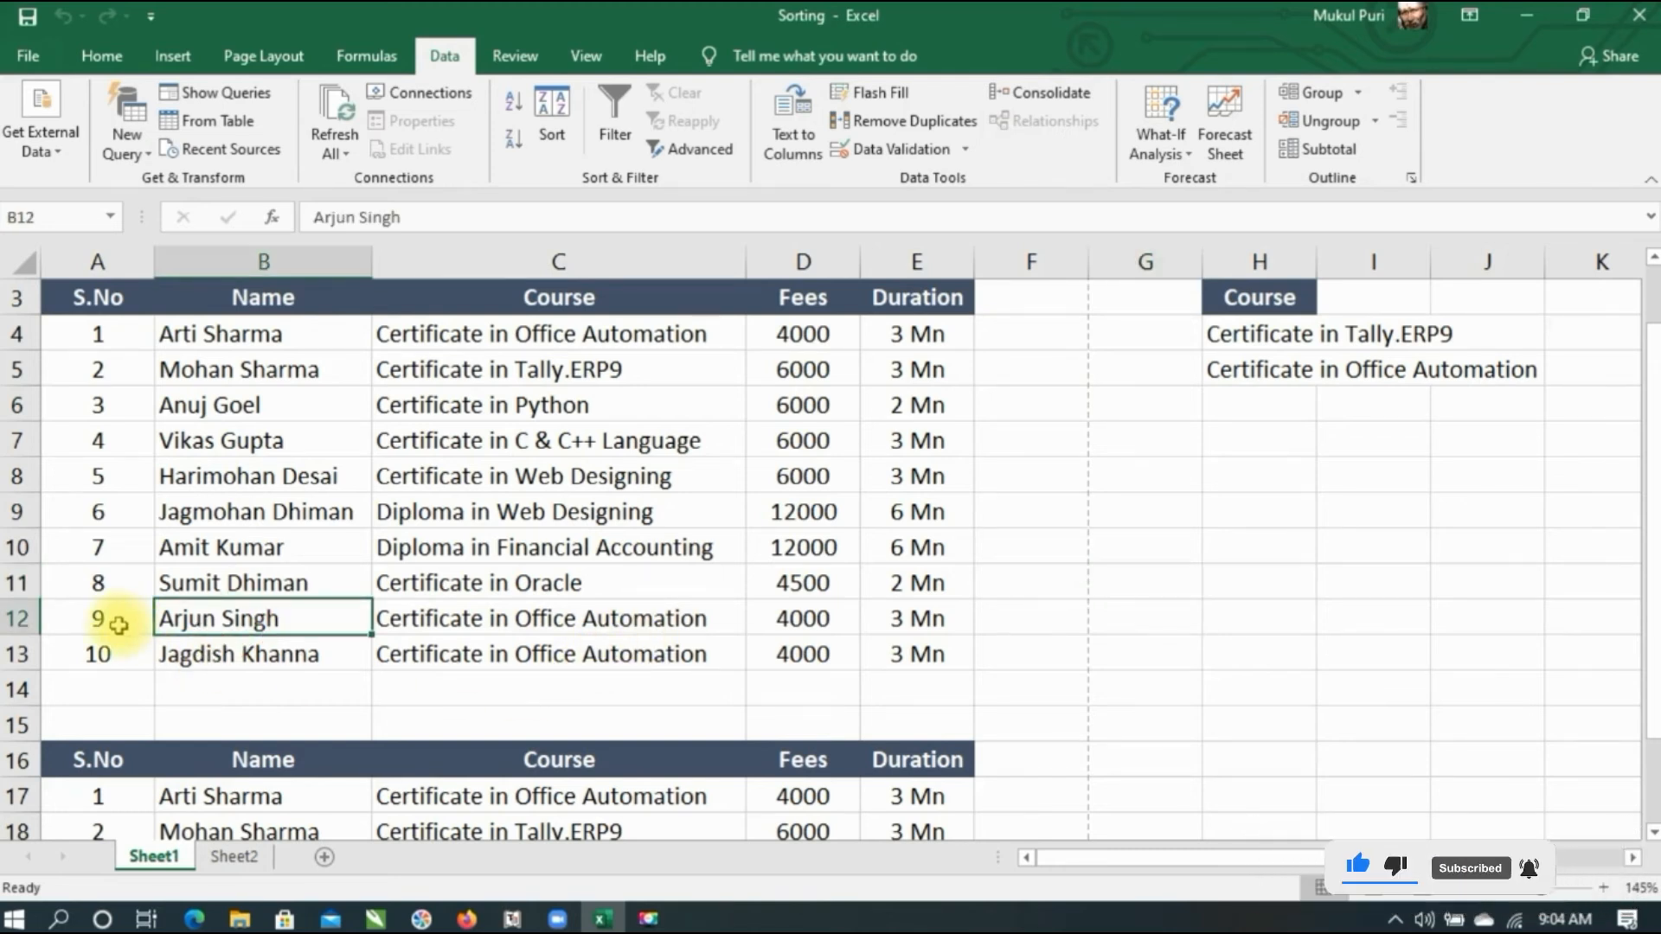
click(114, 653)
text(9)
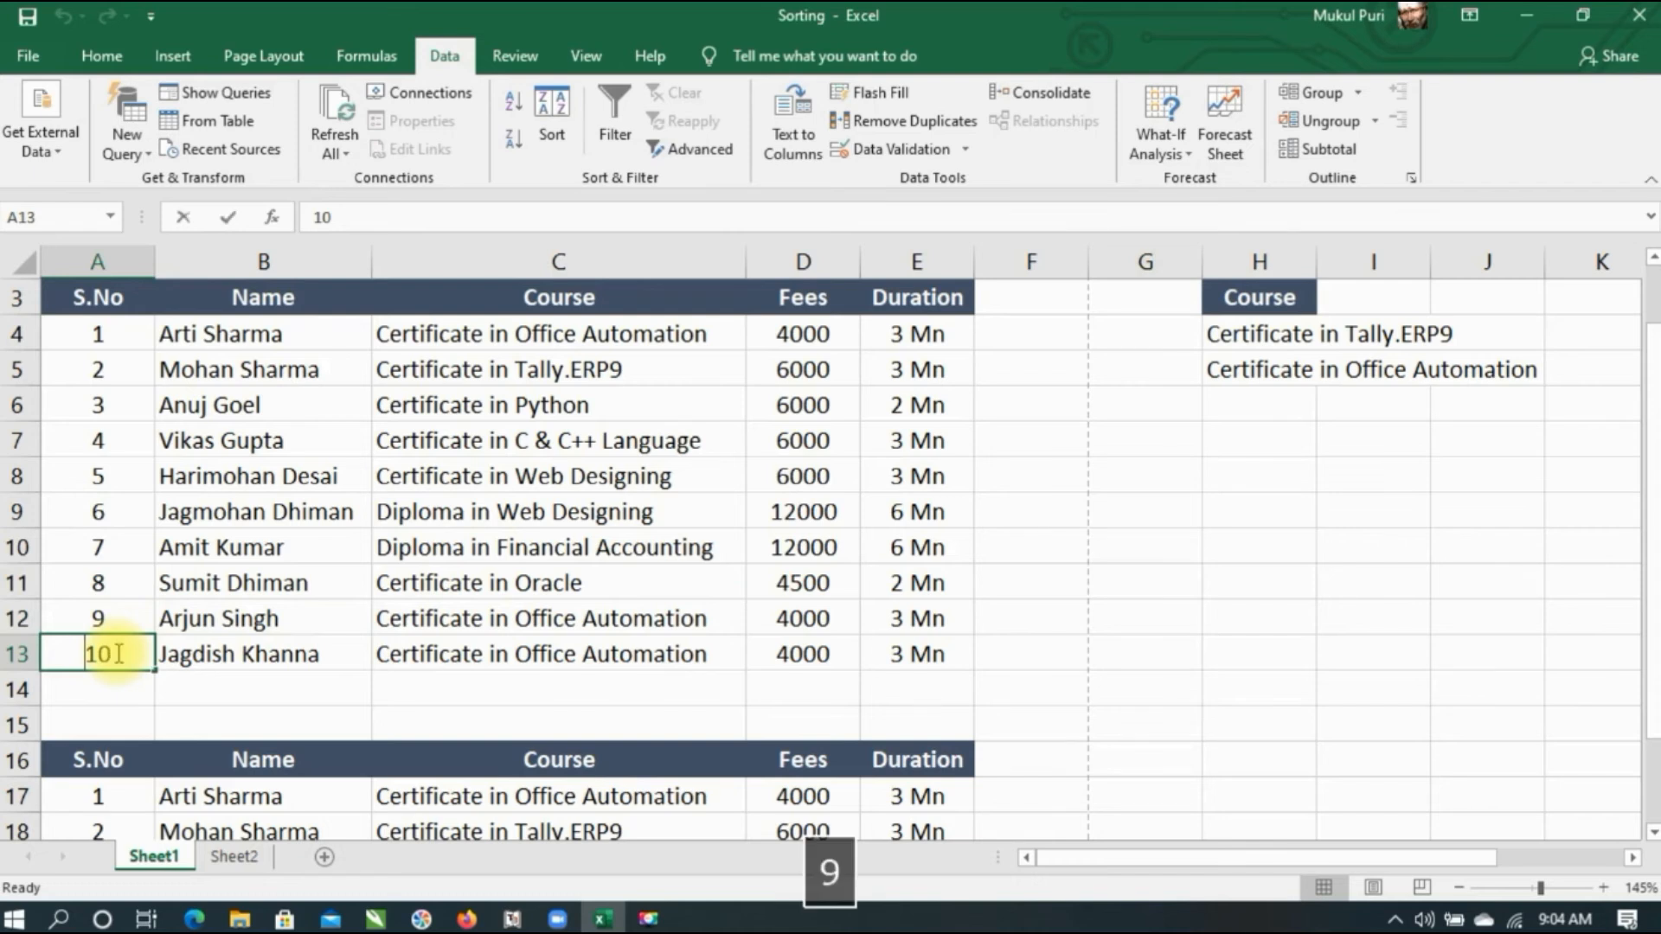
key(Return)
Copy the name, course, fees and duration from B12:E12 over the last record in B13:E13.
click(212, 654)
drag(227, 620, 882, 619)
key(ctrl+c)
drag(294, 655, 910, 669)
key(ctrl+v)
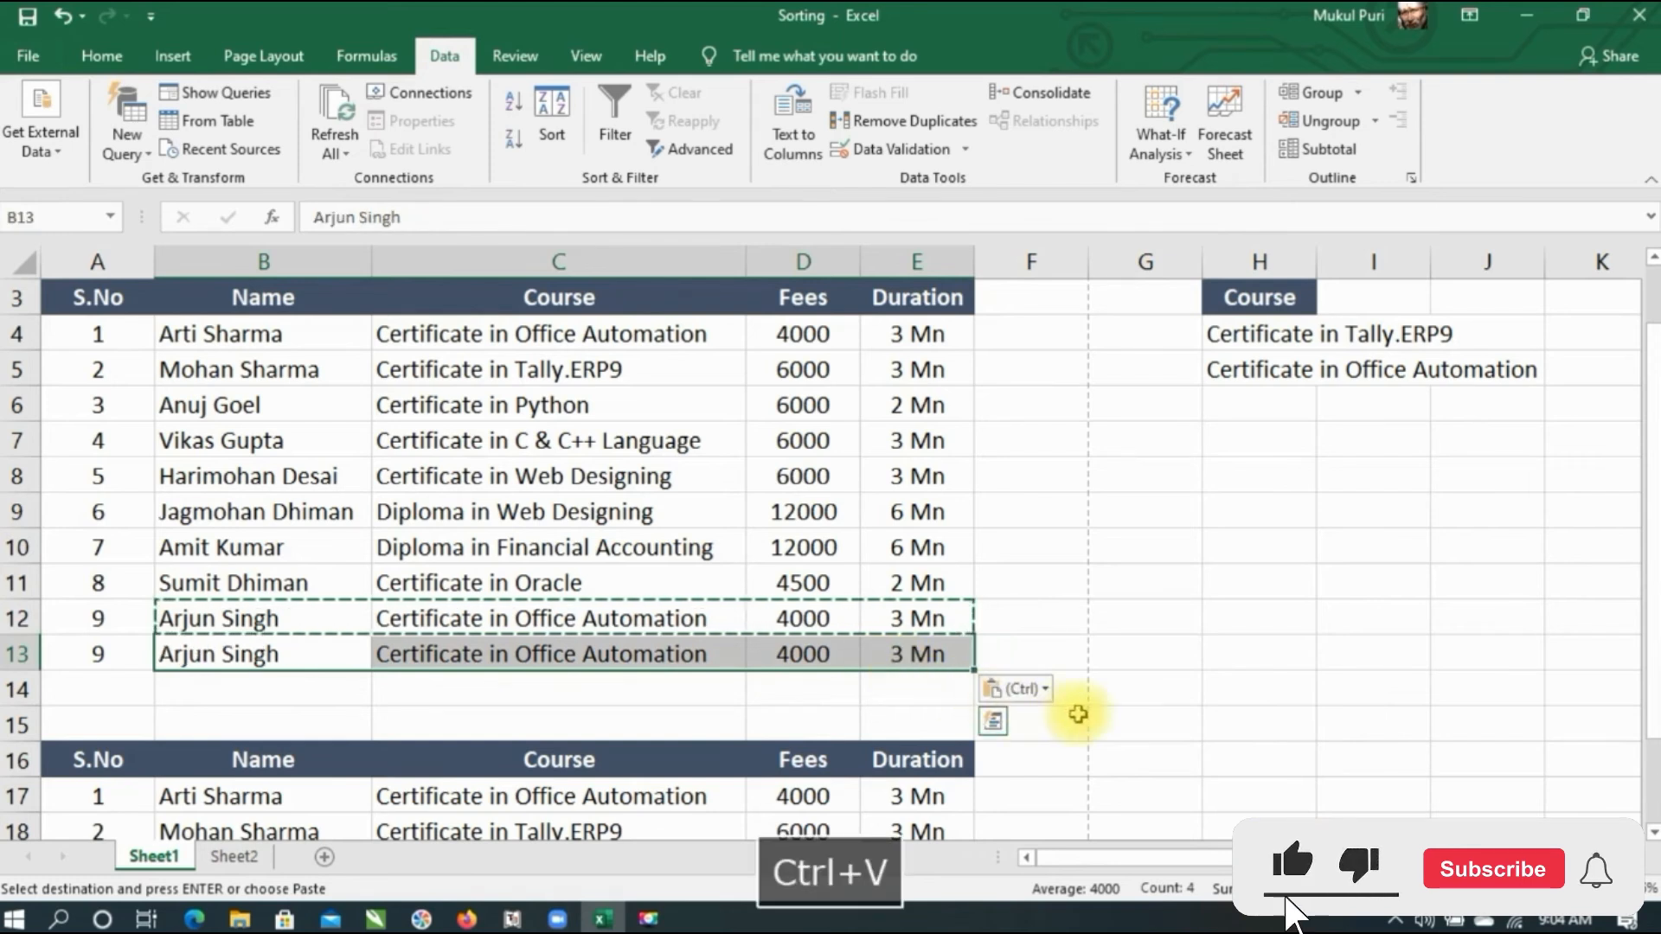
click(1142, 721)
key(Escape)
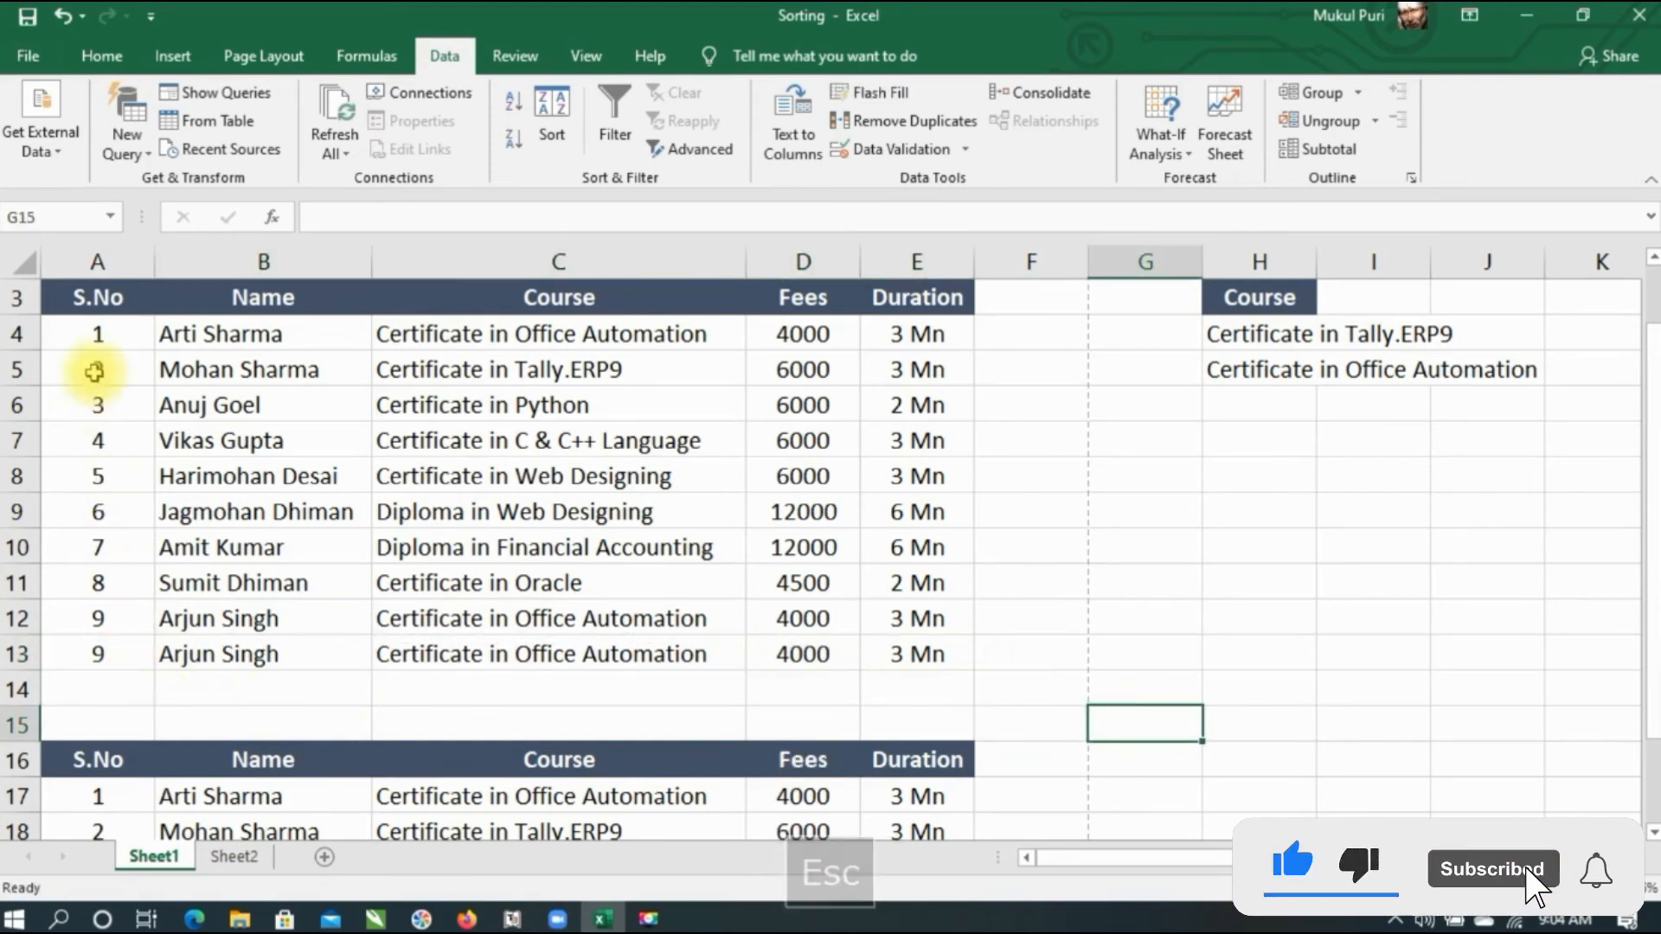
Set the serial number of the duplicated last record in cell A13 to 10.
click(96, 657)
text(1)
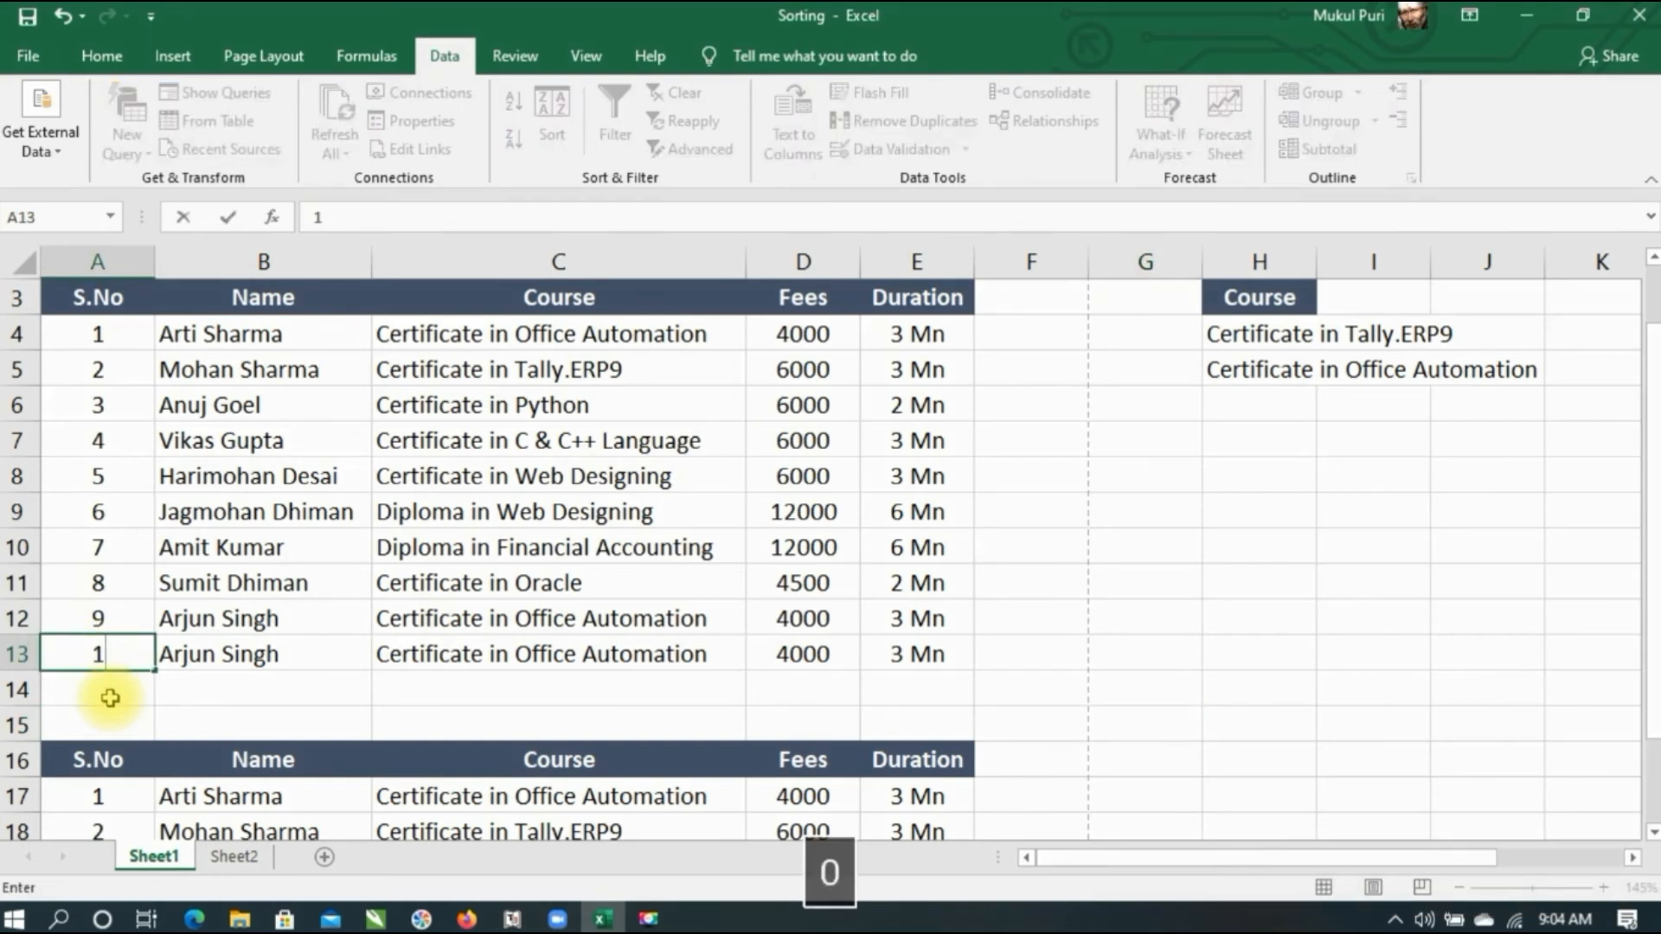
text(0)
key(Return)
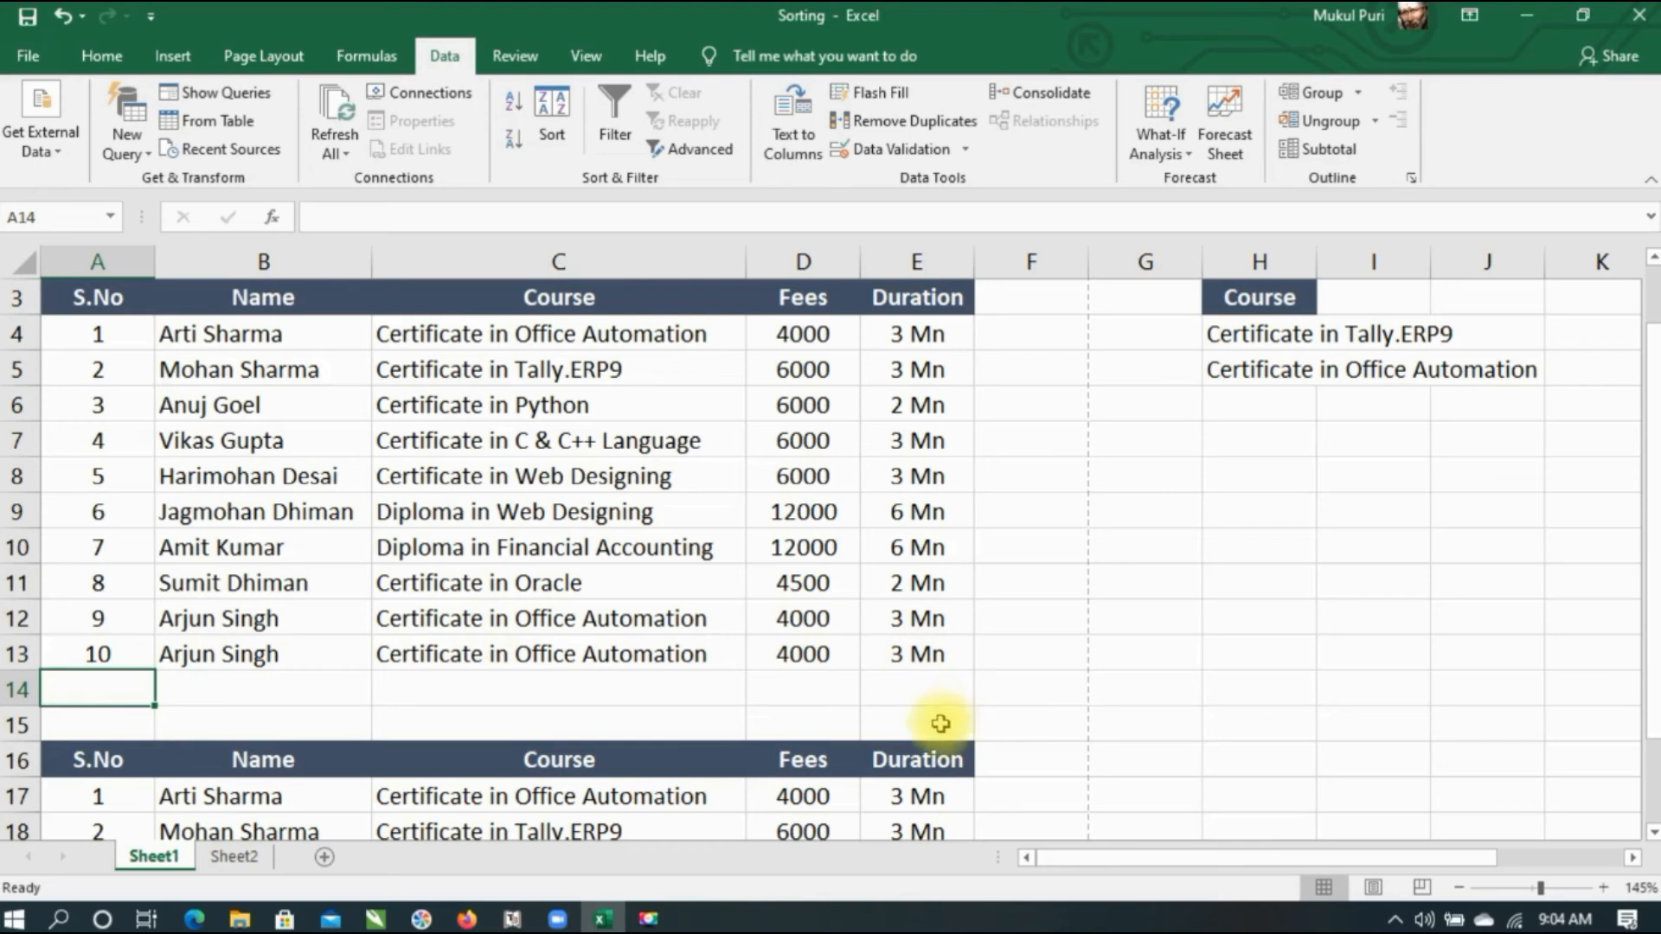
Start another Advanced Filter on A3:E13 and reselect H3:H5 as its criteria range.
scroll(1038, 692, down, 2)
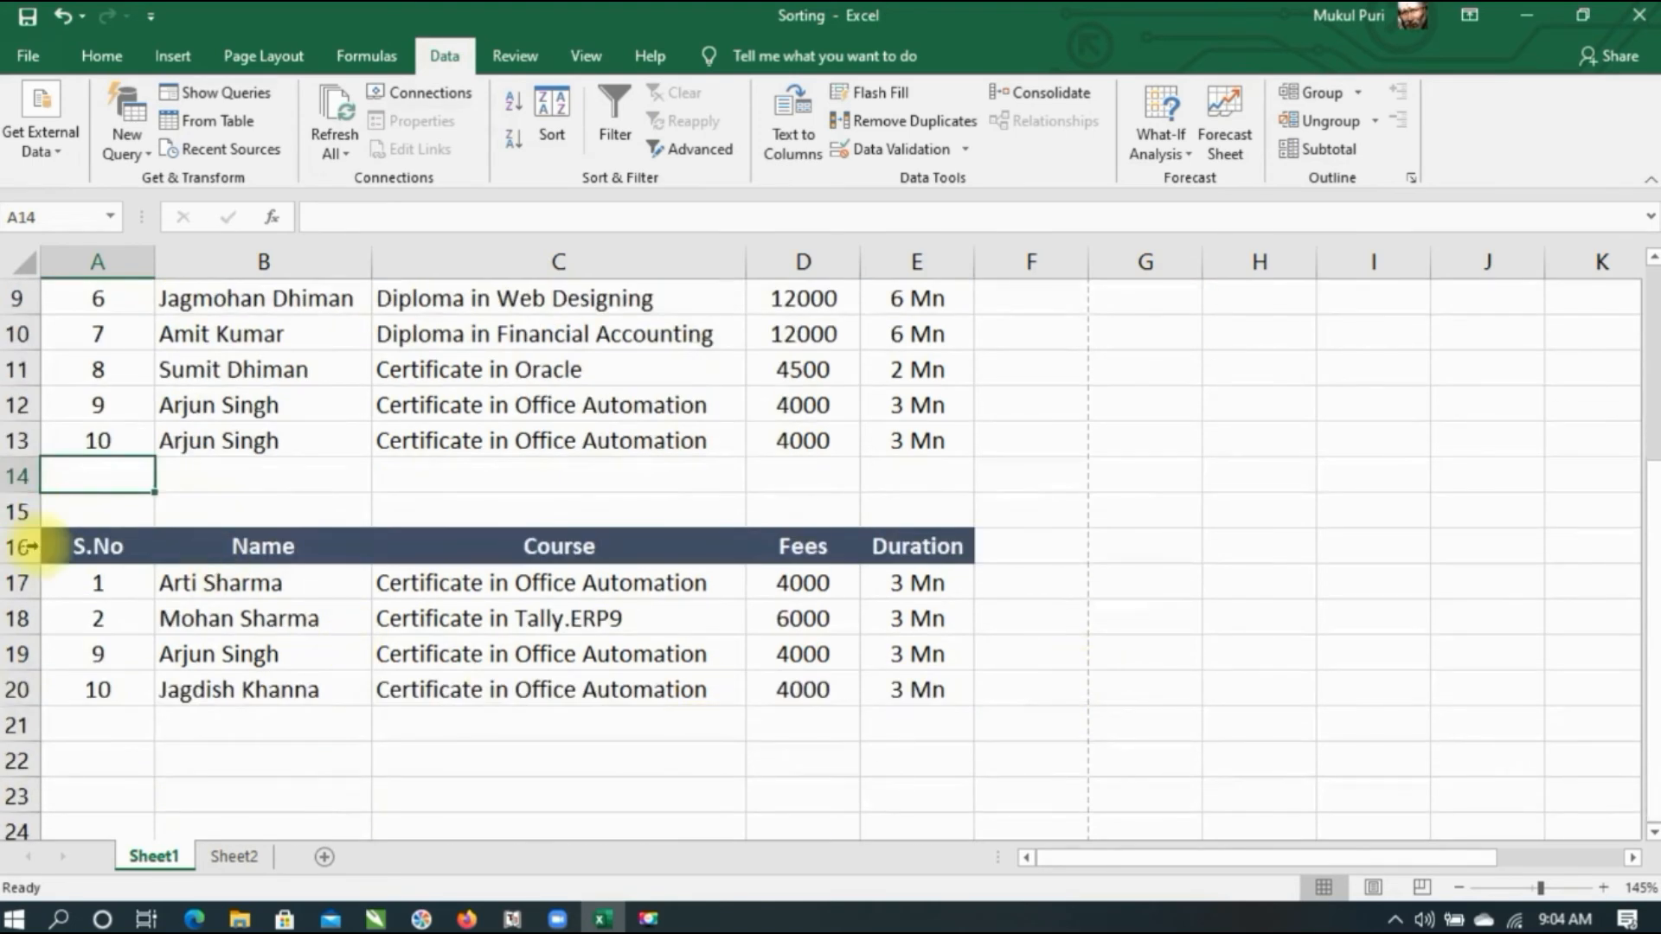
scroll(1316, 574, up, 3)
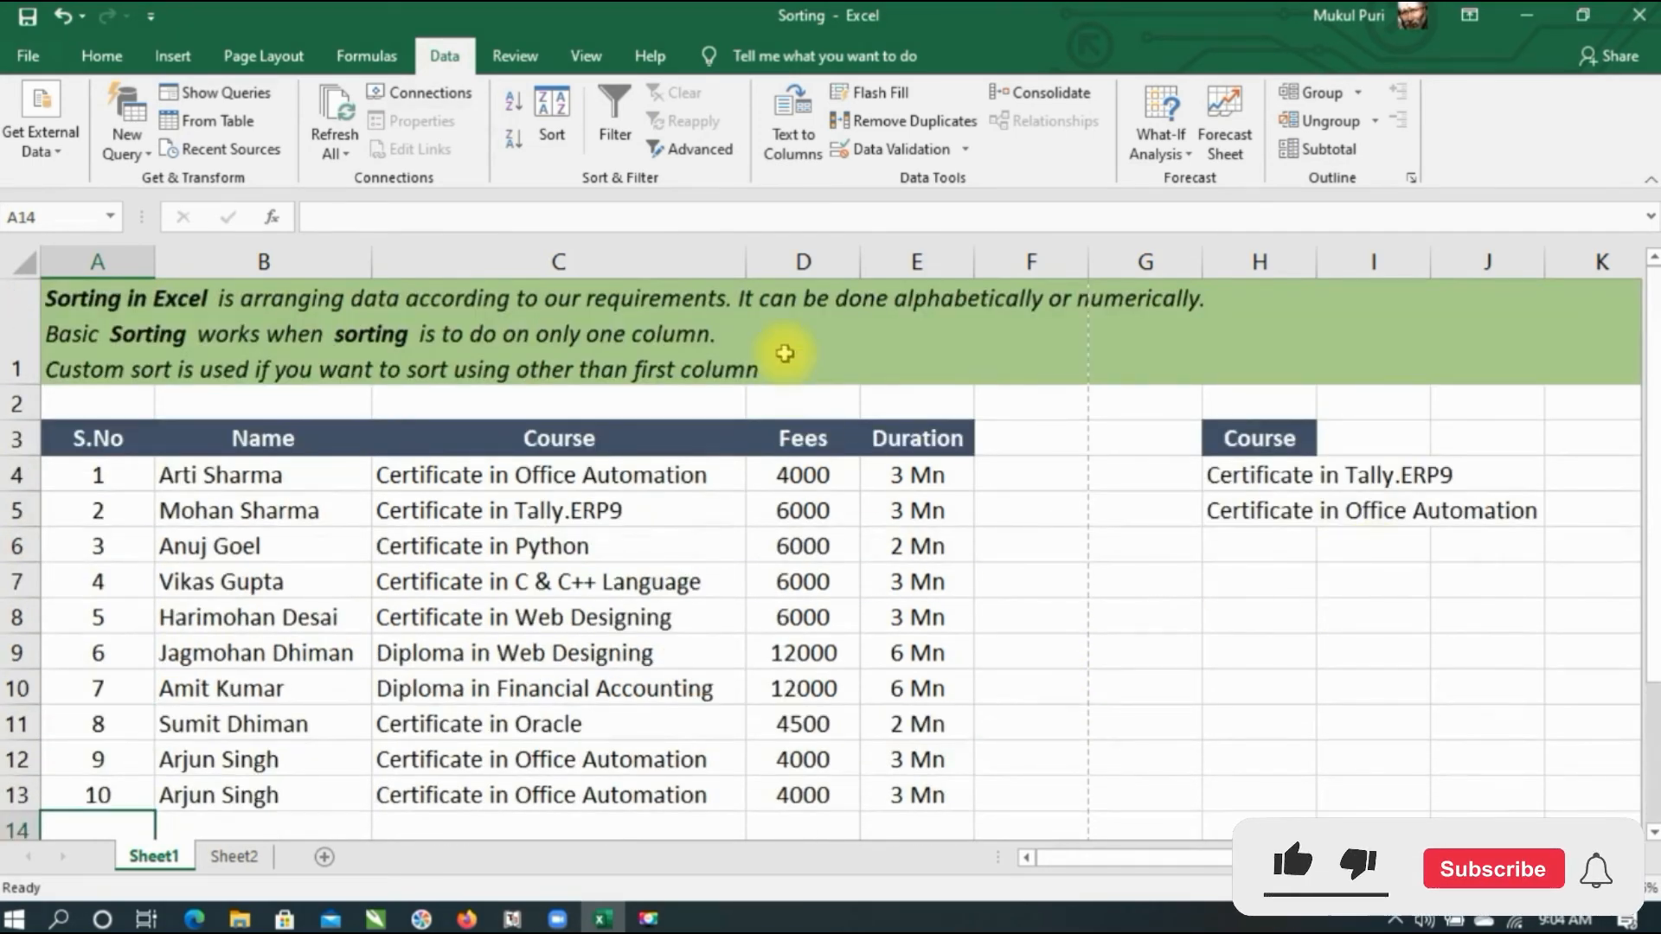
click(688, 149)
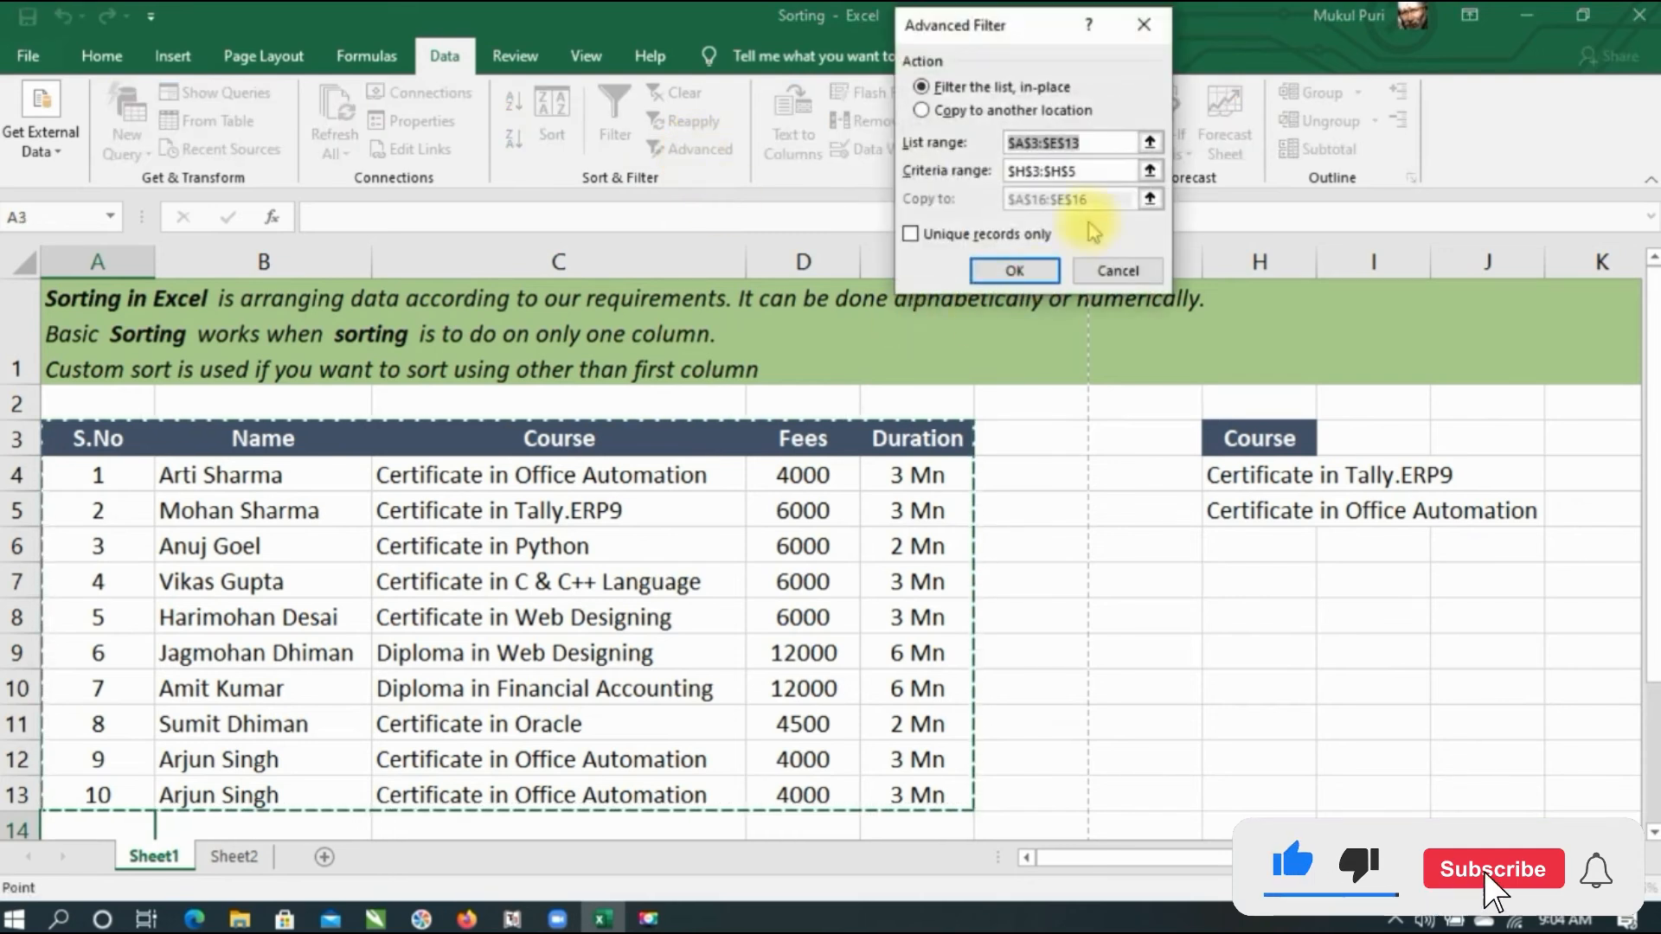
click(1105, 171)
drag(1288, 442, 1284, 517)
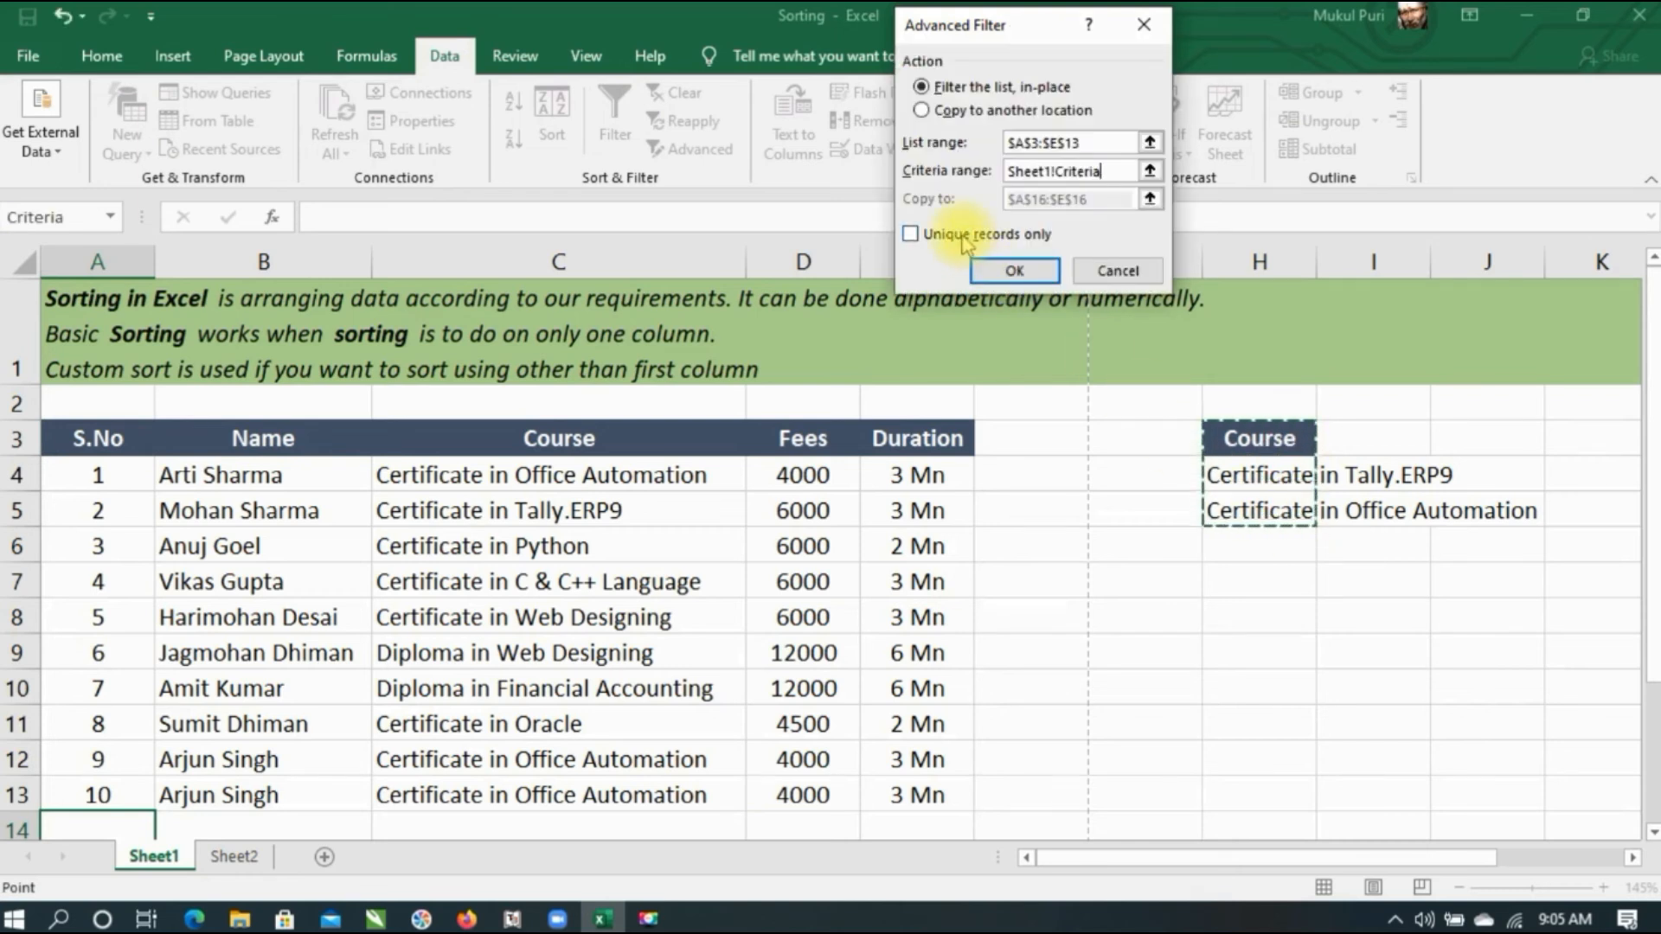
Copy the filtered results to cell A22 instead of A16:E16, with unique records only.
click(969, 112)
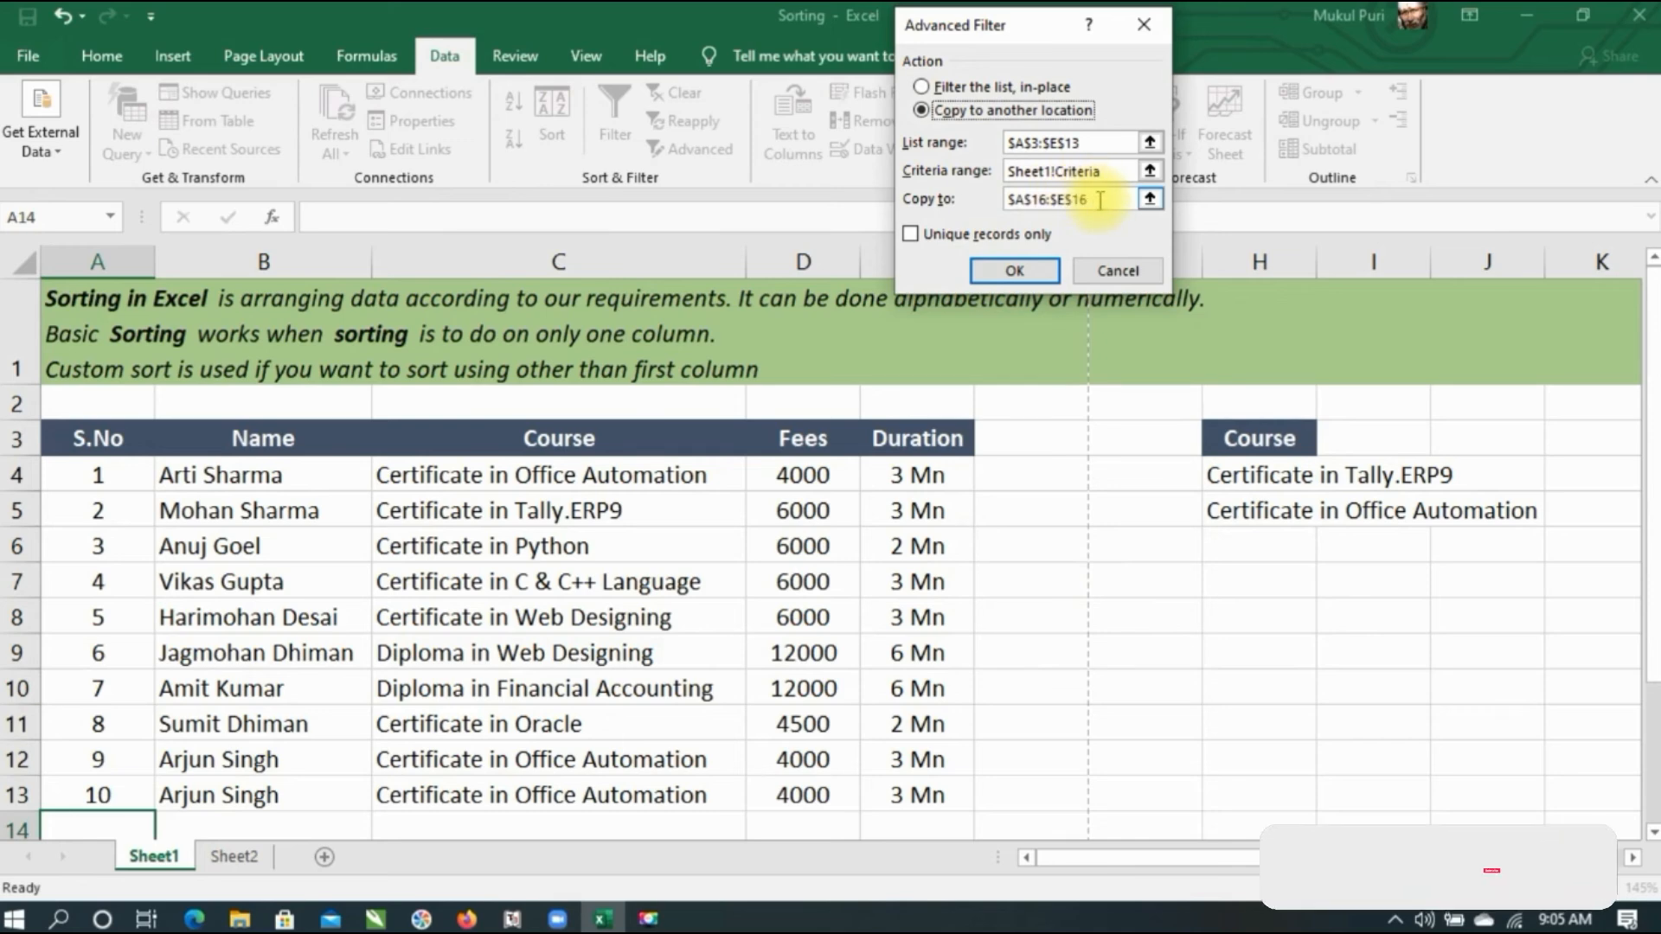
drag(1101, 199, 959, 208)
key(Delete)
scroll(475, 641, down, 5)
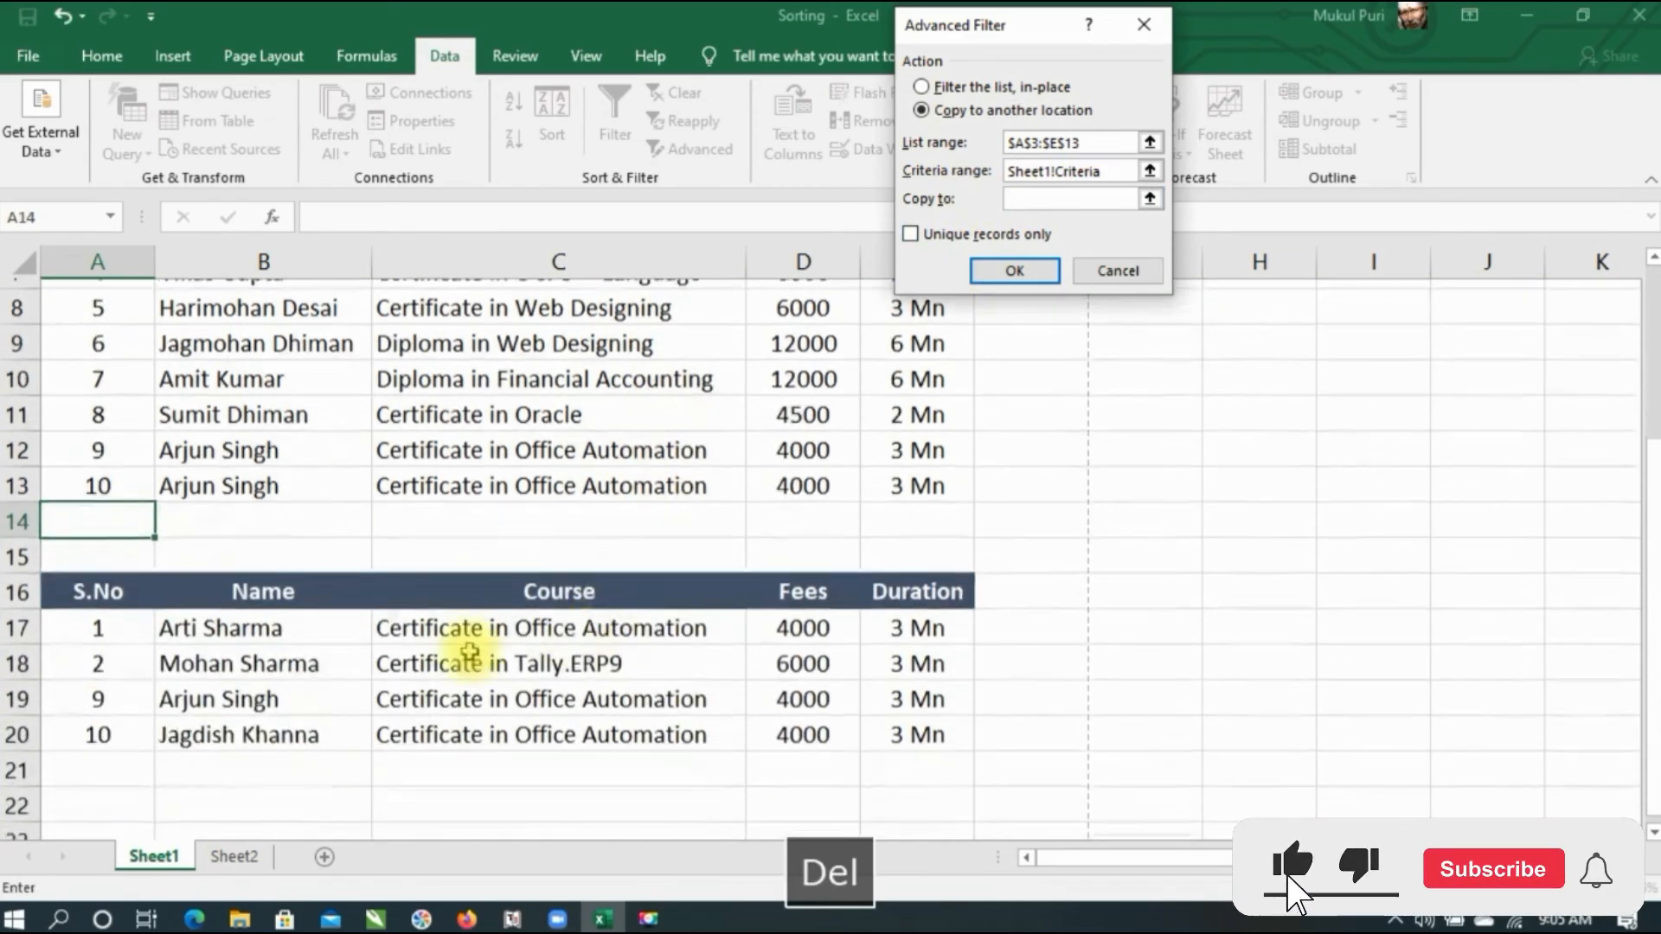
click(91, 475)
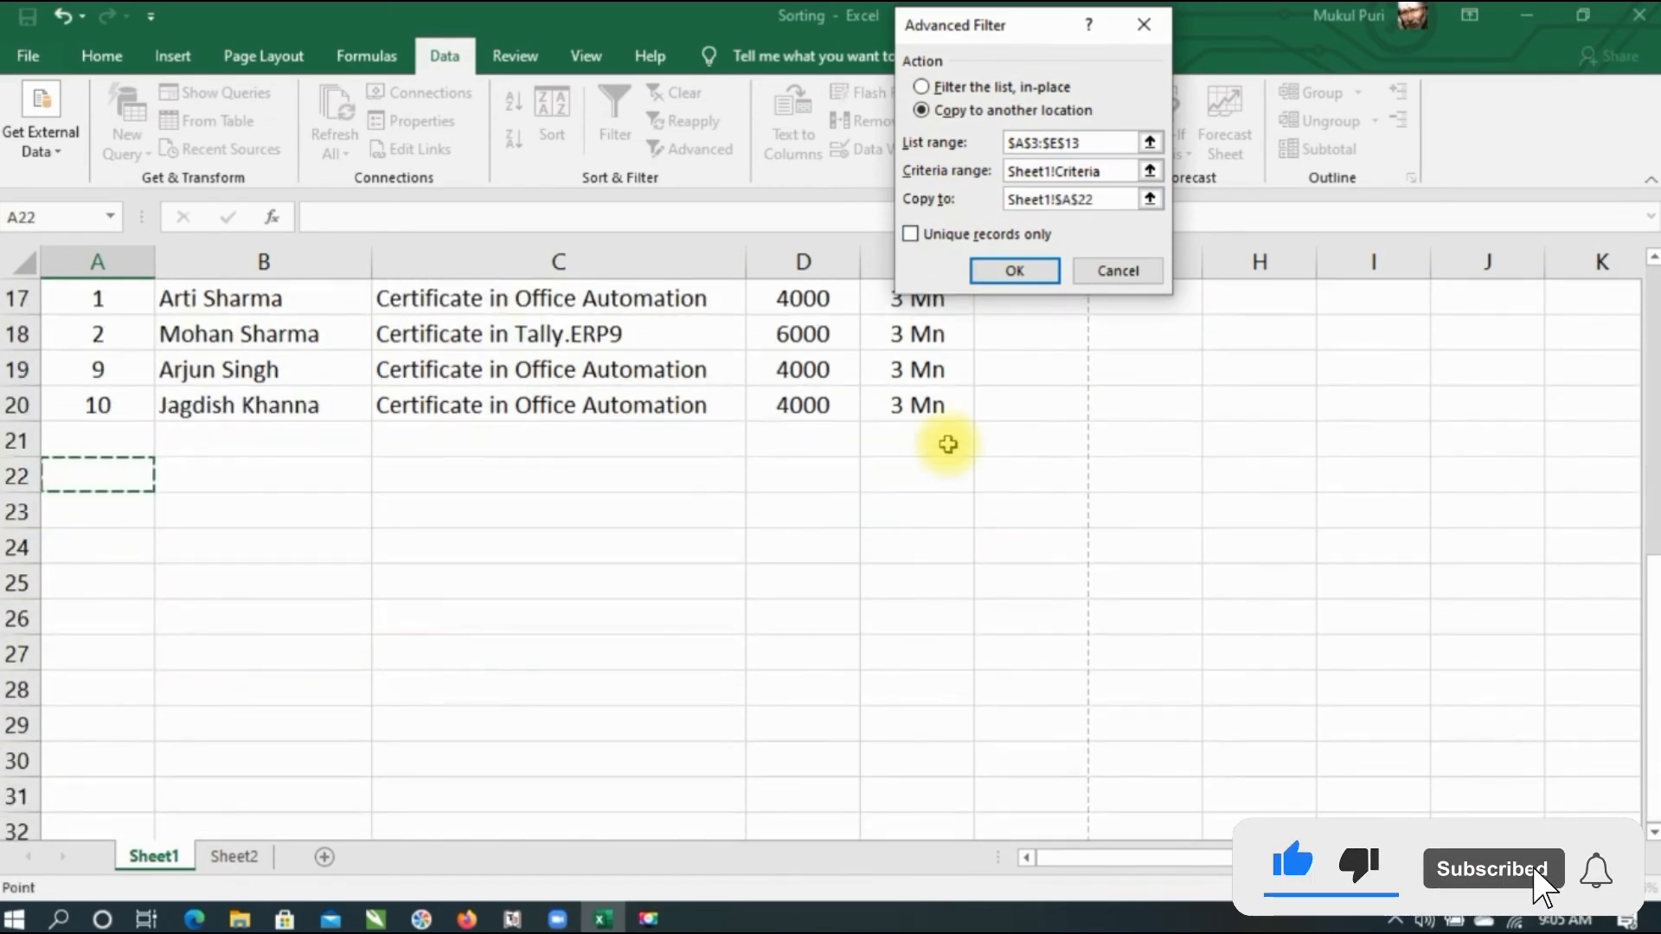
scroll(947, 445, up, 2)
click(976, 237)
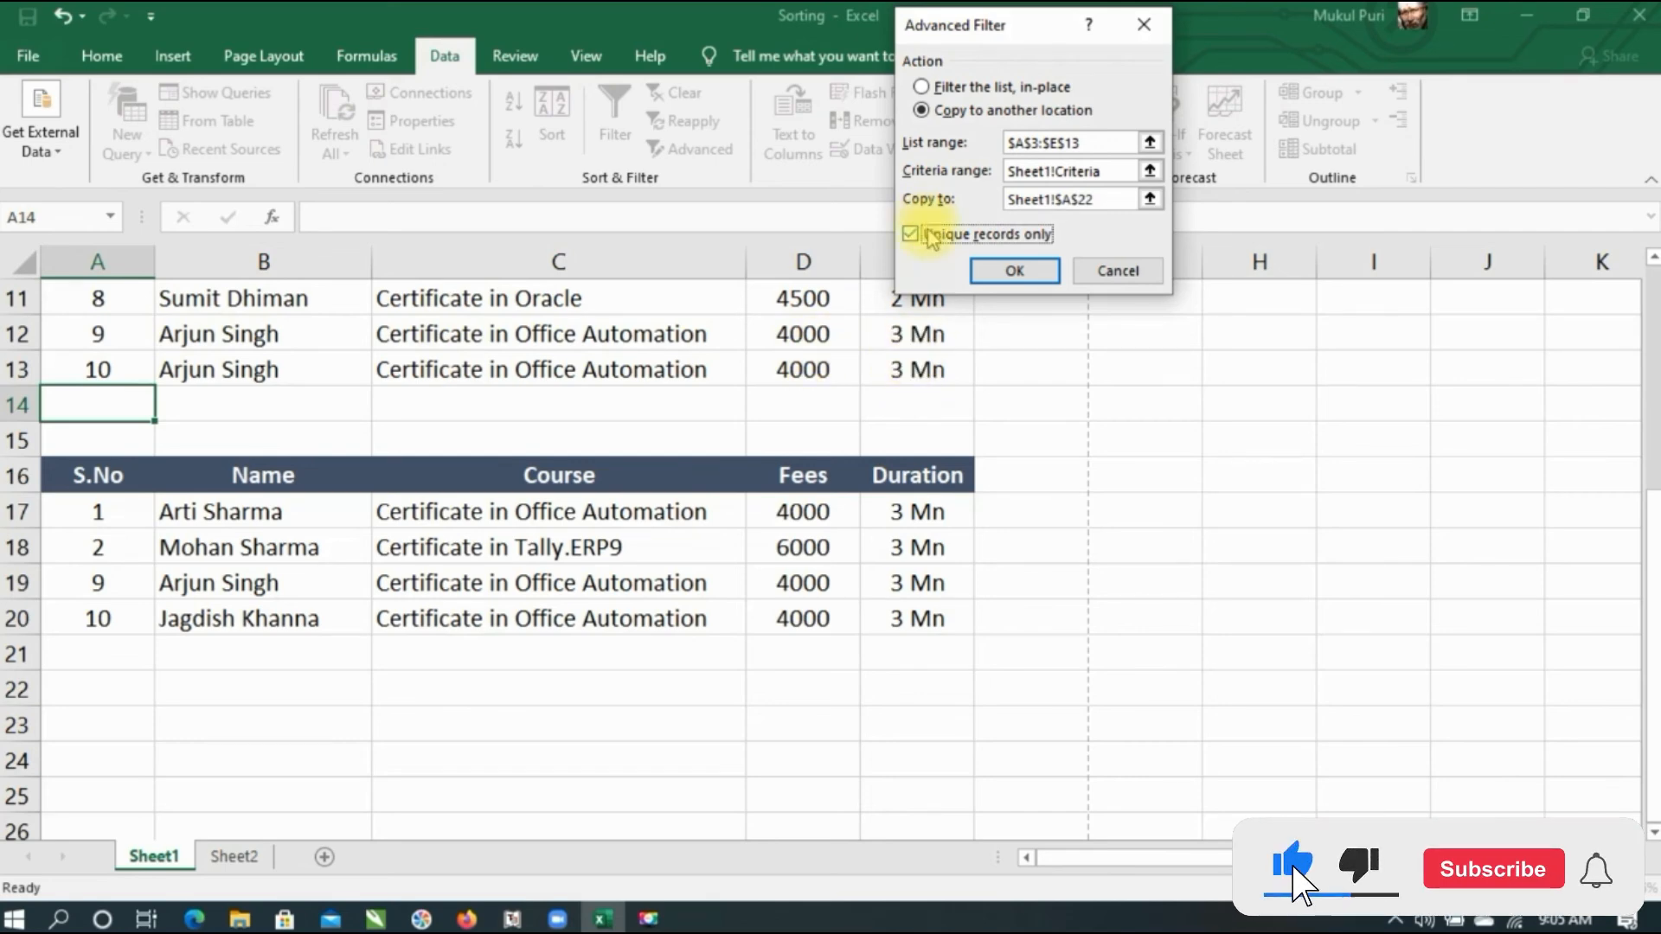
click(1020, 269)
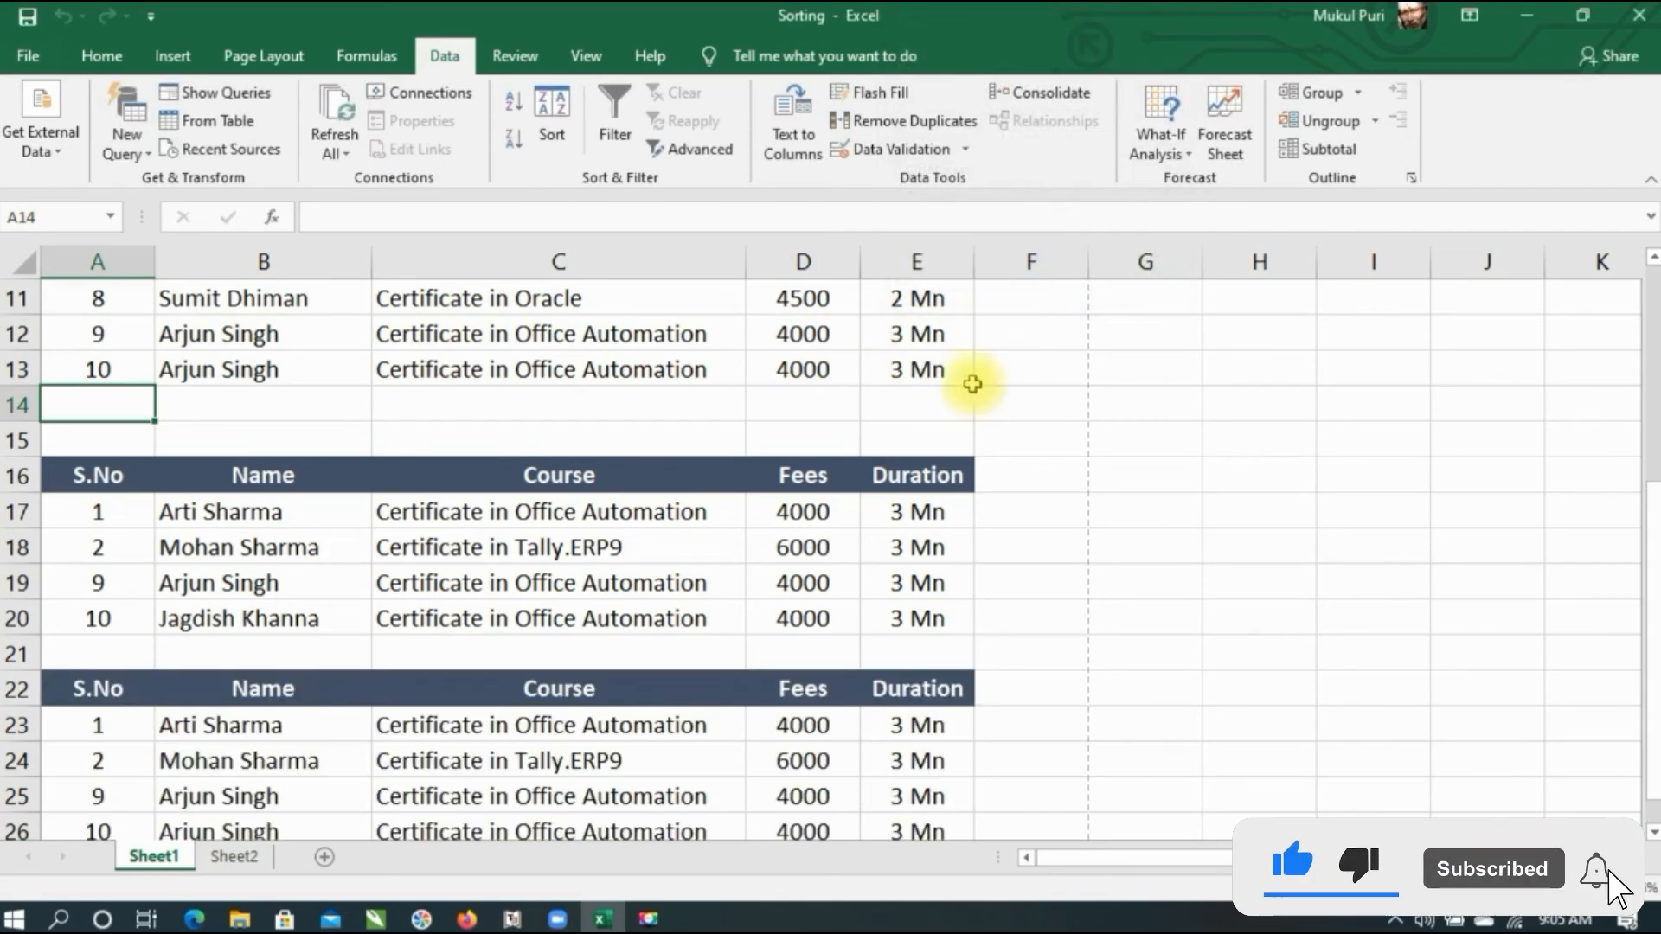
Change the serial number of the duplicated last record in cell A13 to 9.
scroll(955, 418, down, 1)
scroll(955, 418, down, 1)
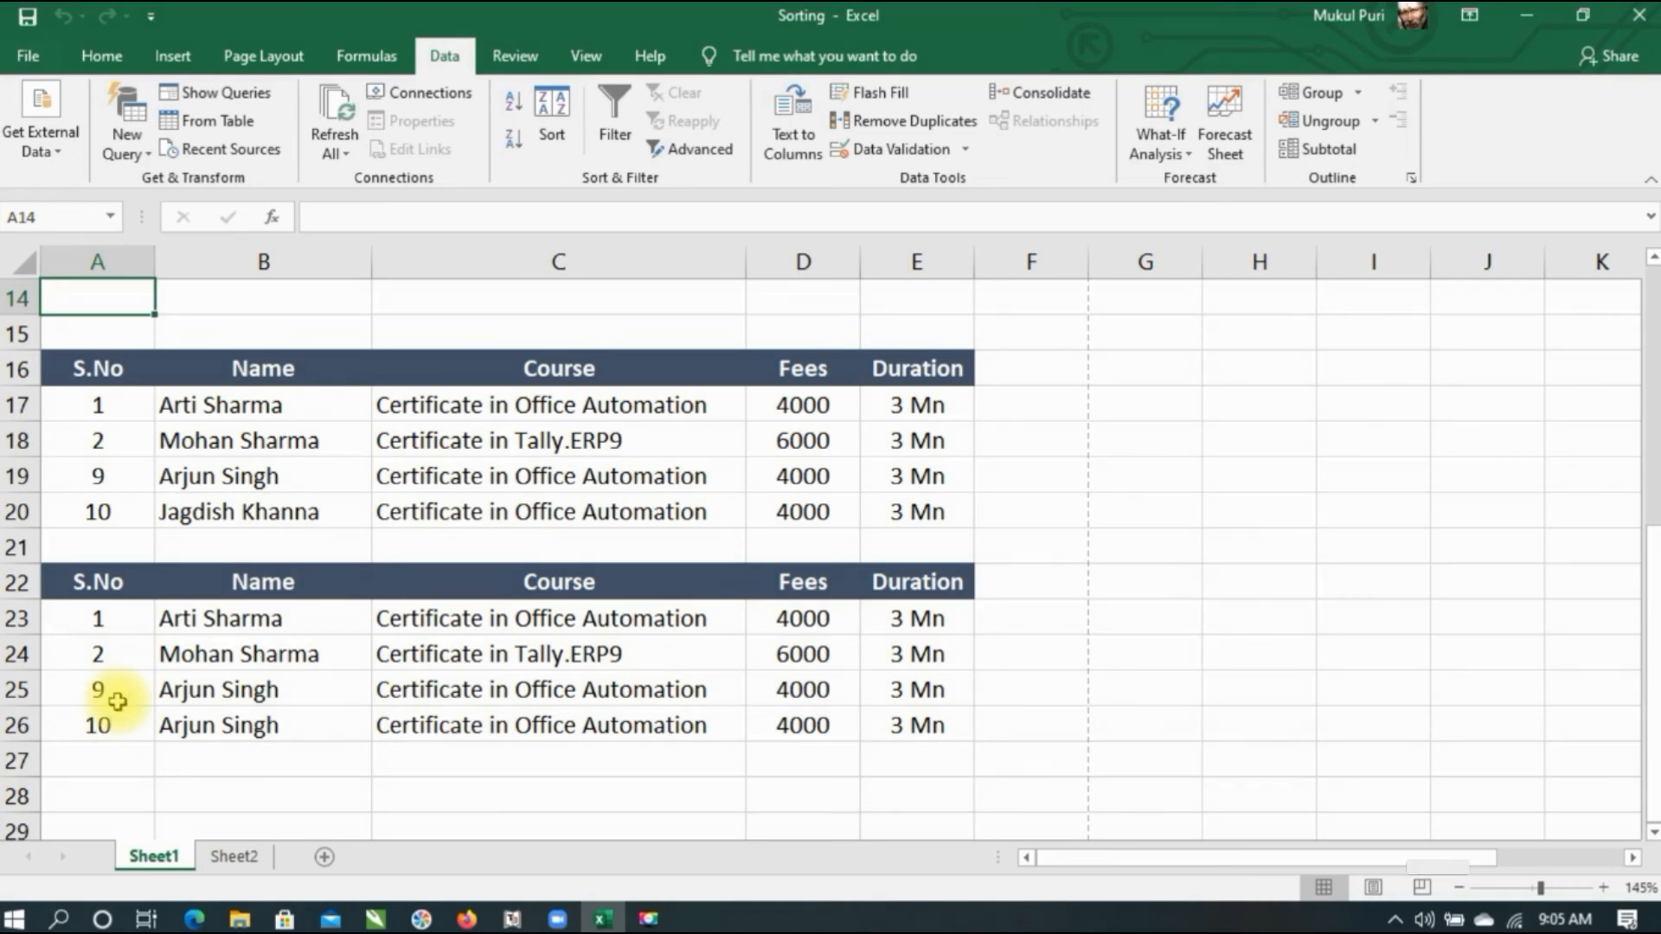
scroll(582, 552, up, 3)
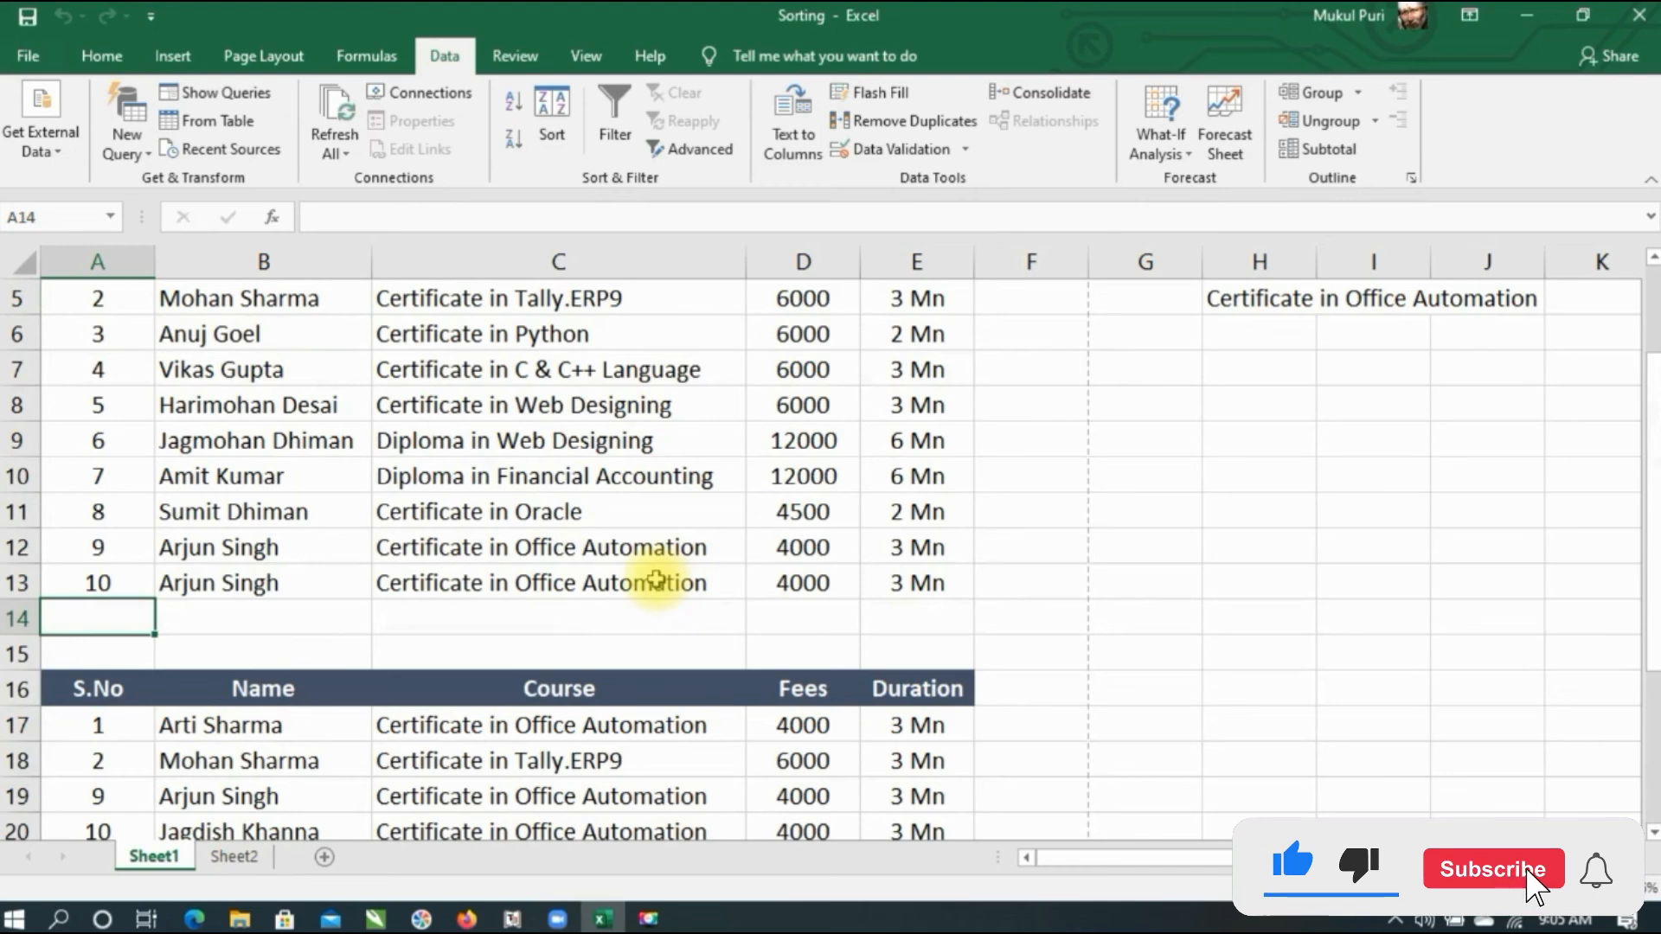
click(97, 579)
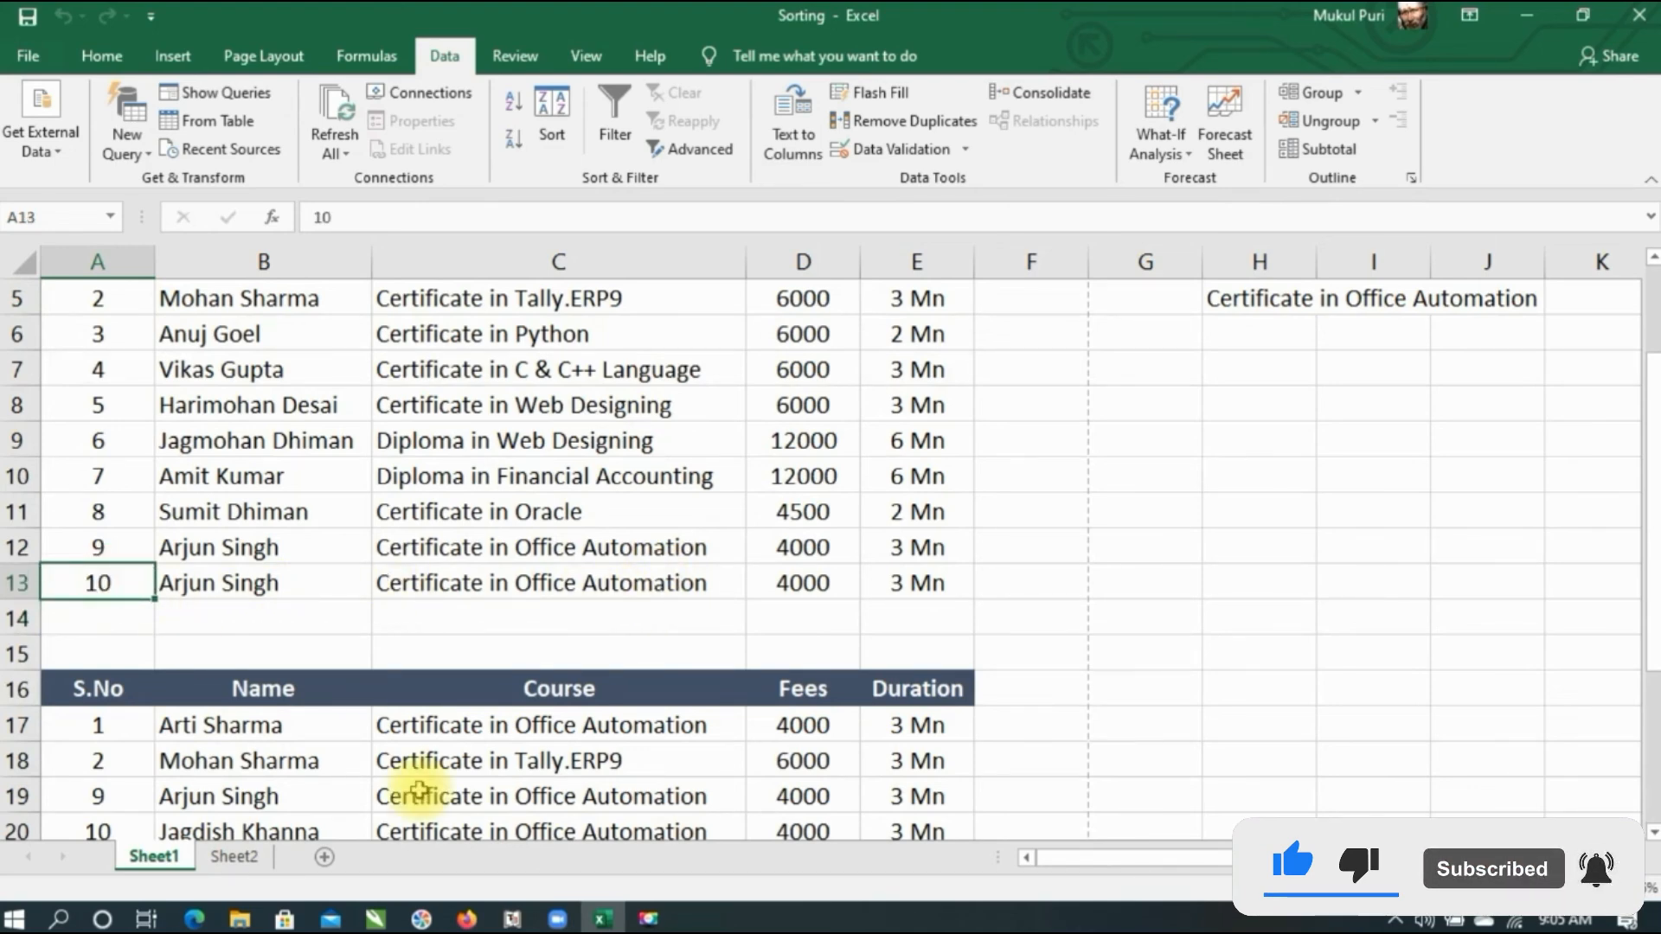
text(9)
key(Return)
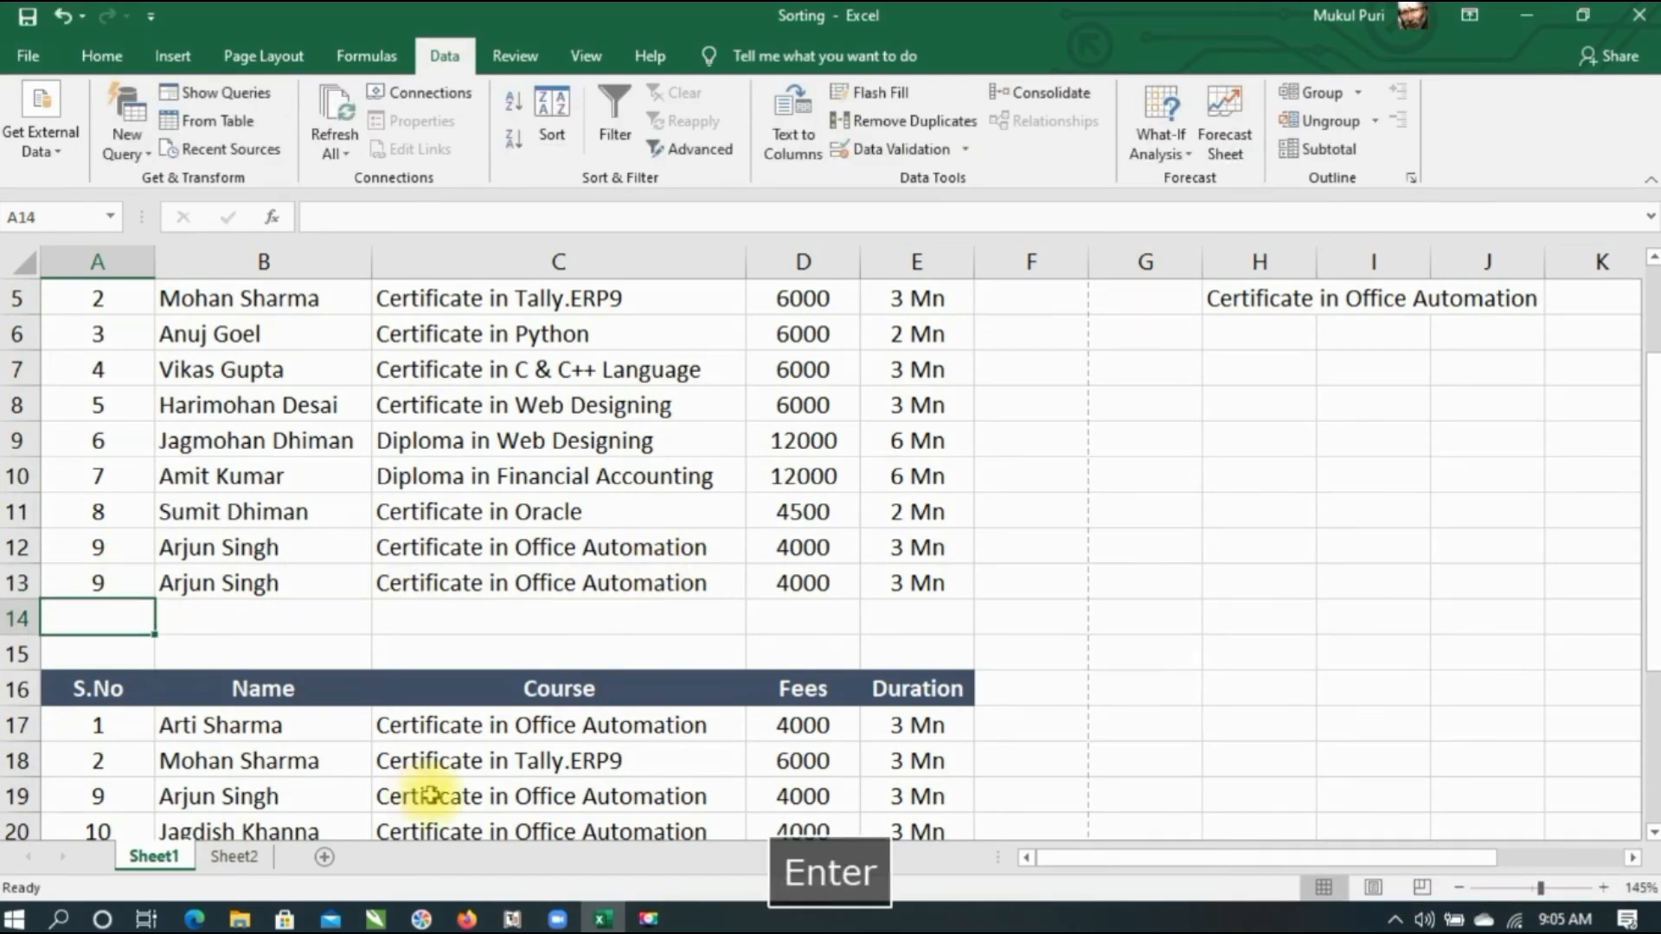
Start a new Advanced Filter on A3:E13 and reselect H3:H5 as its criteria range.
scroll(593, 761, down, 3)
scroll(761, 678, up, 4)
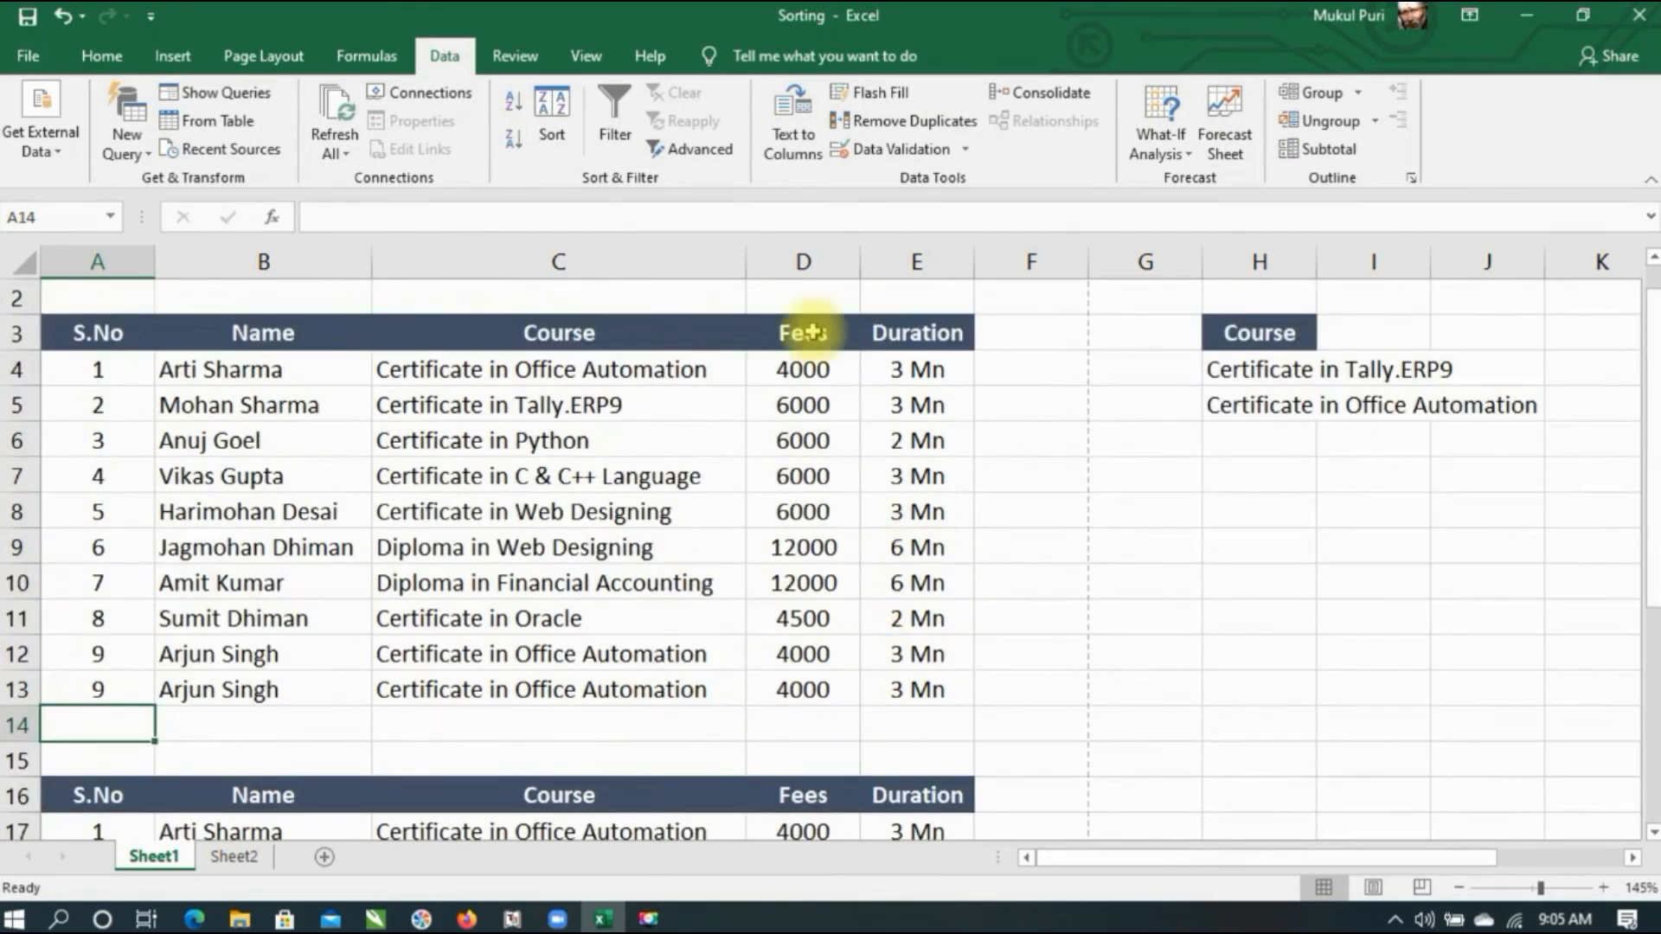
click(700, 149)
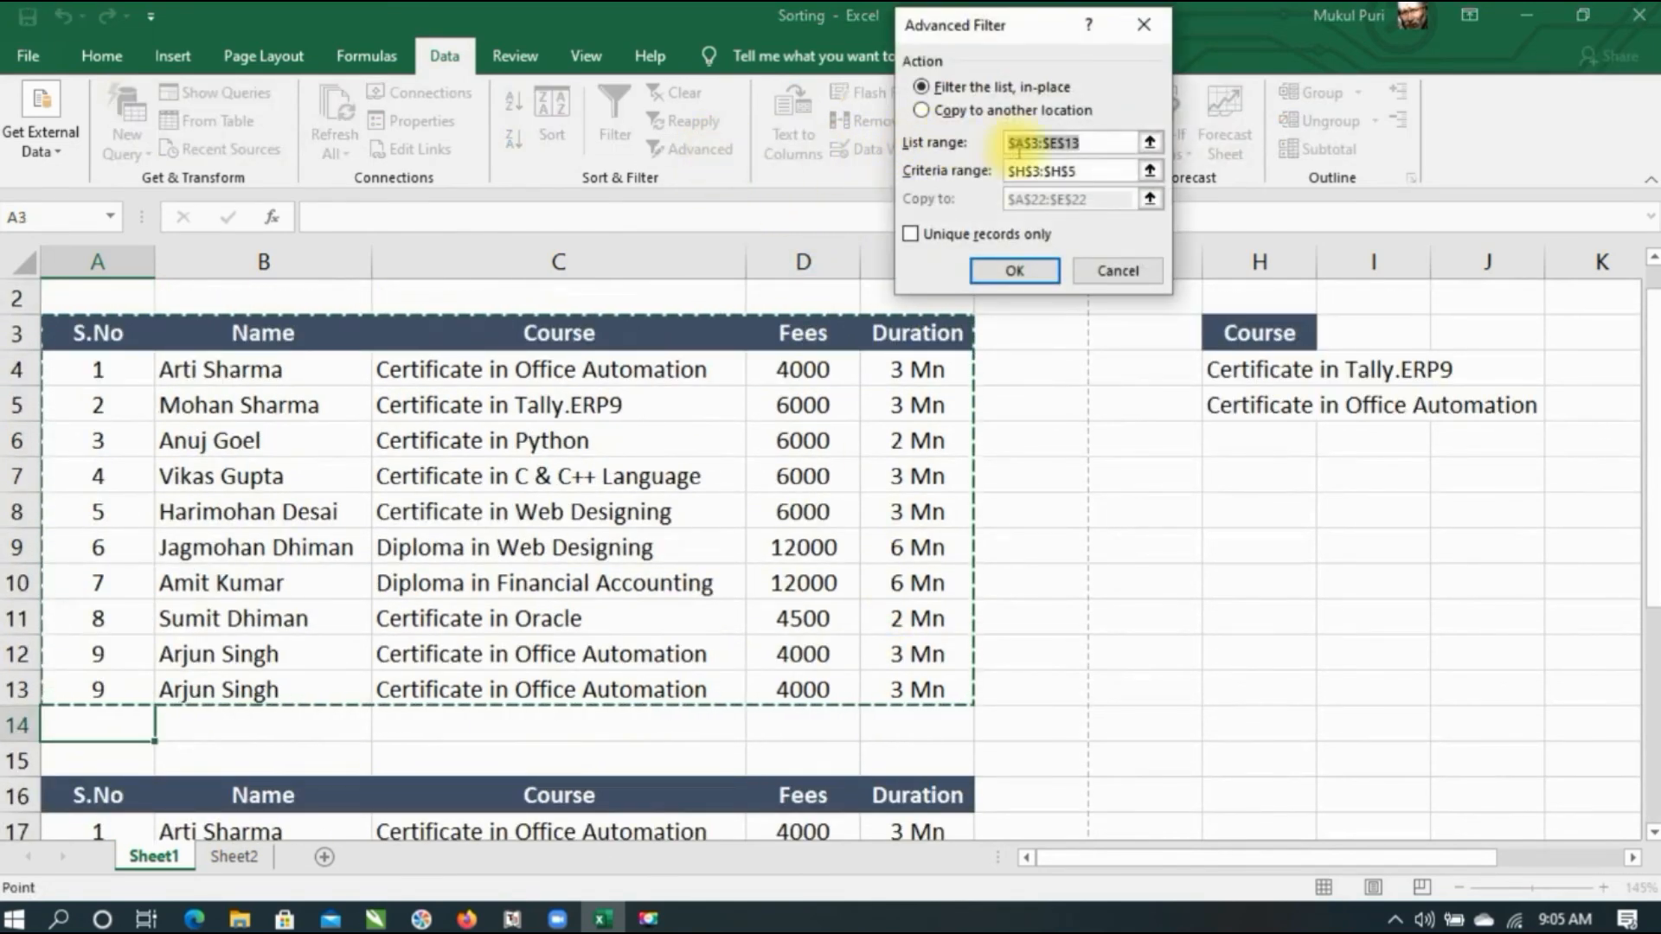
click(1084, 173)
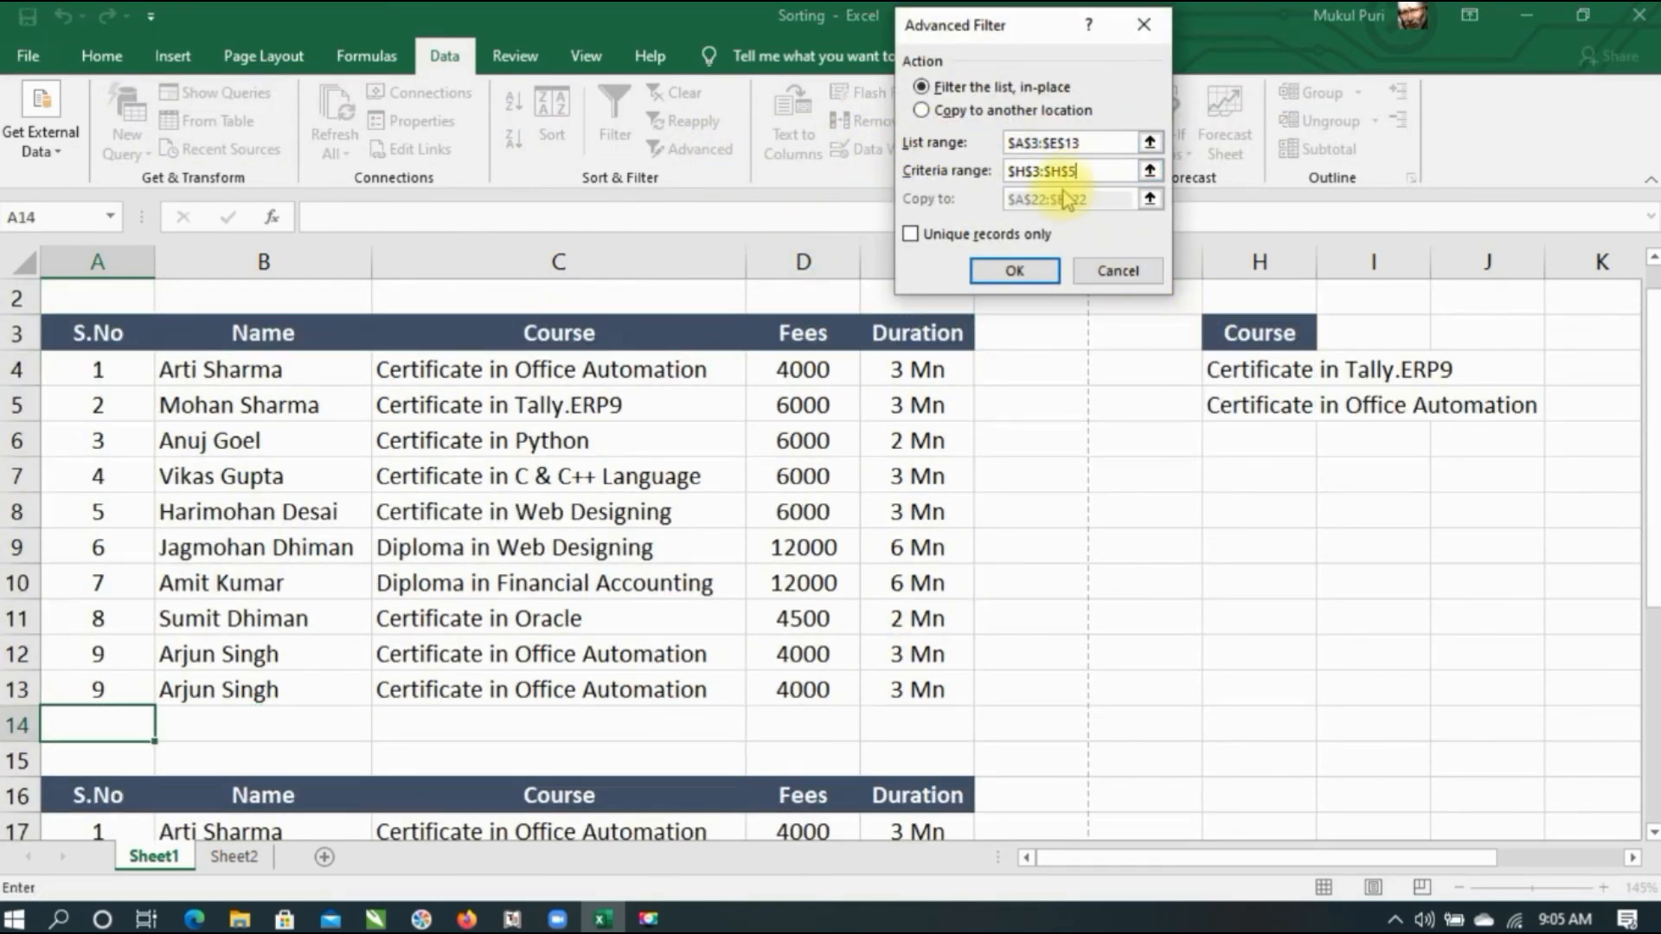
drag(1246, 335, 1228, 407)
Copy the filtered results to another location starting at cell A28, keeping unique records only.
click(983, 112)
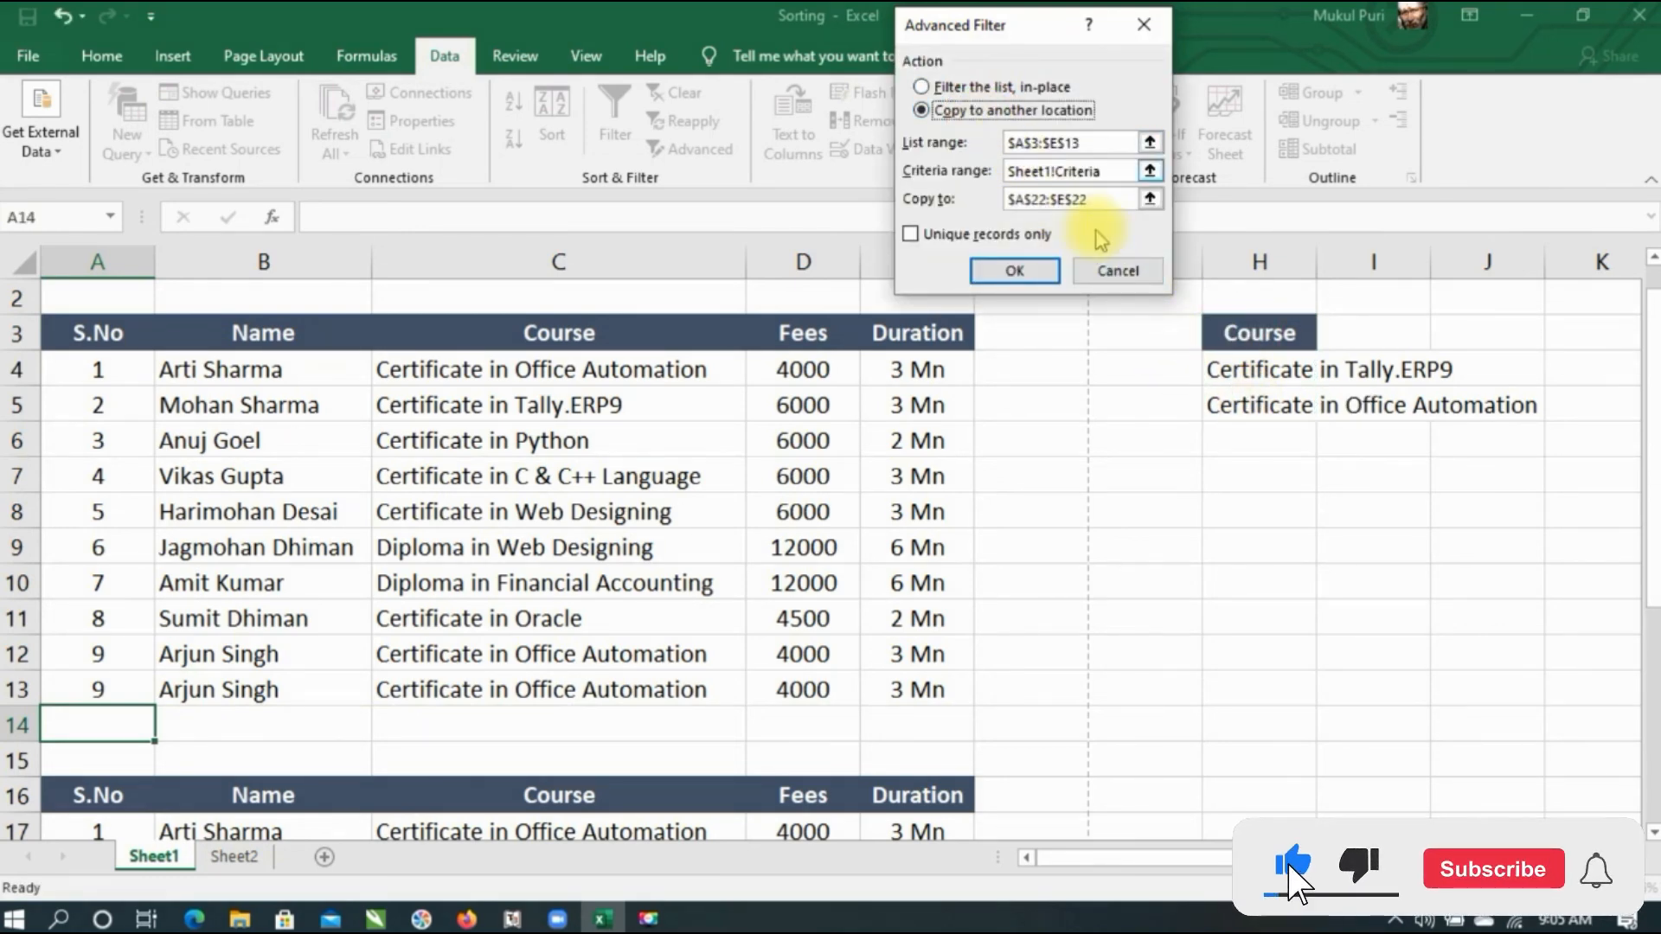
scroll(1000, 516, down, 5)
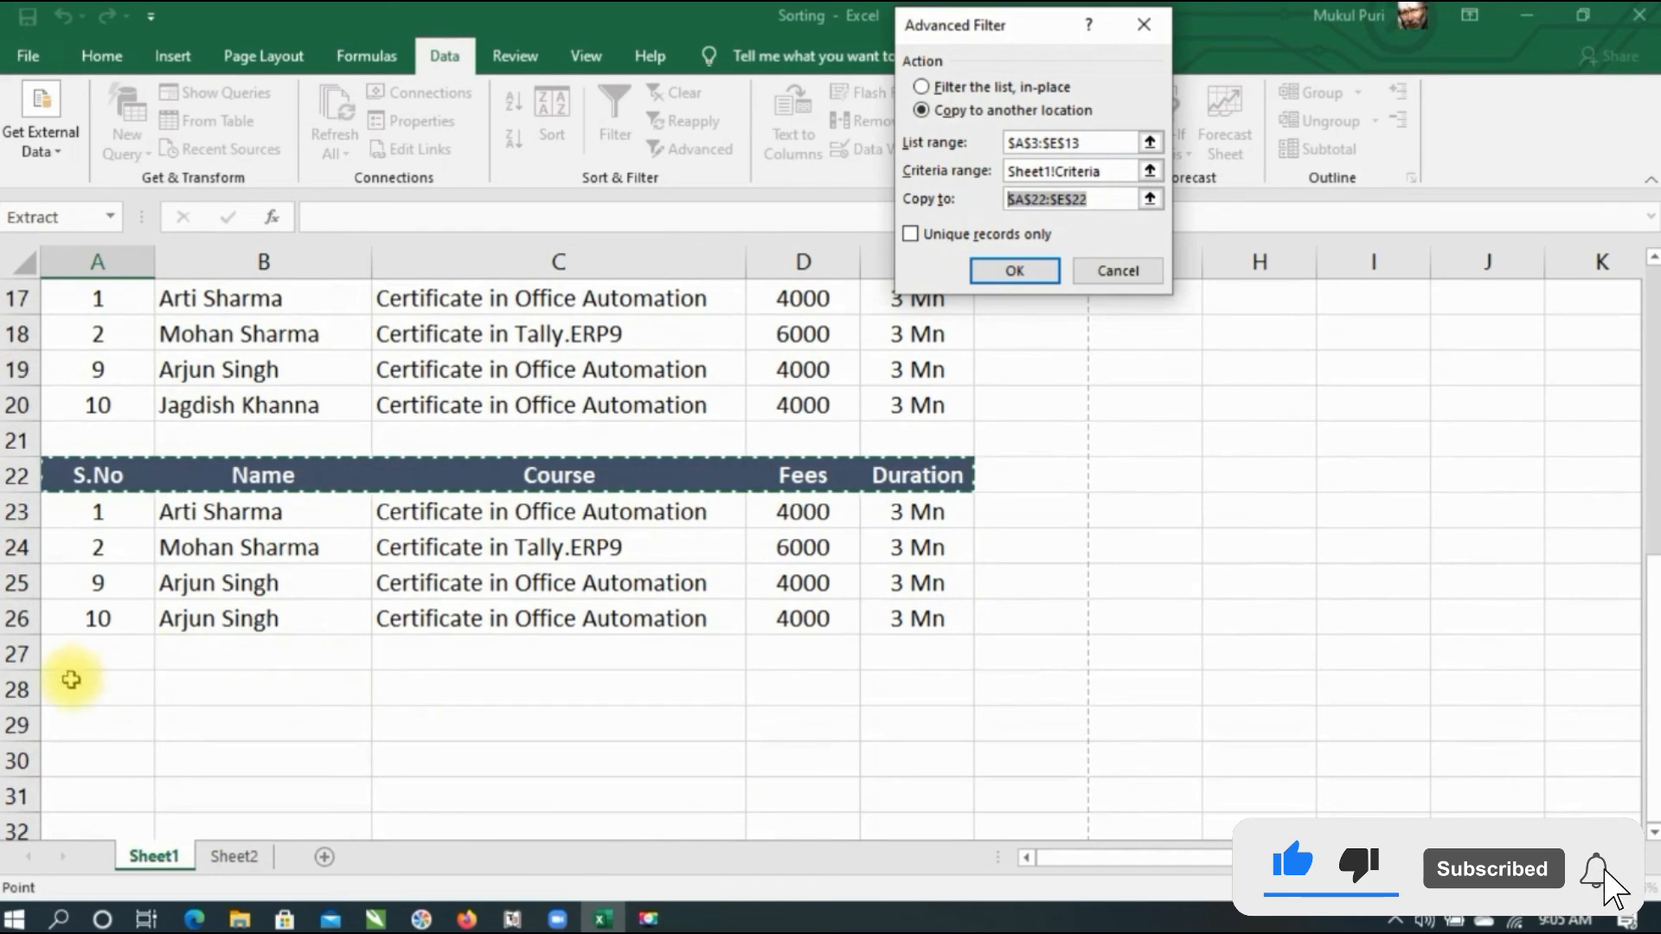
click(69, 687)
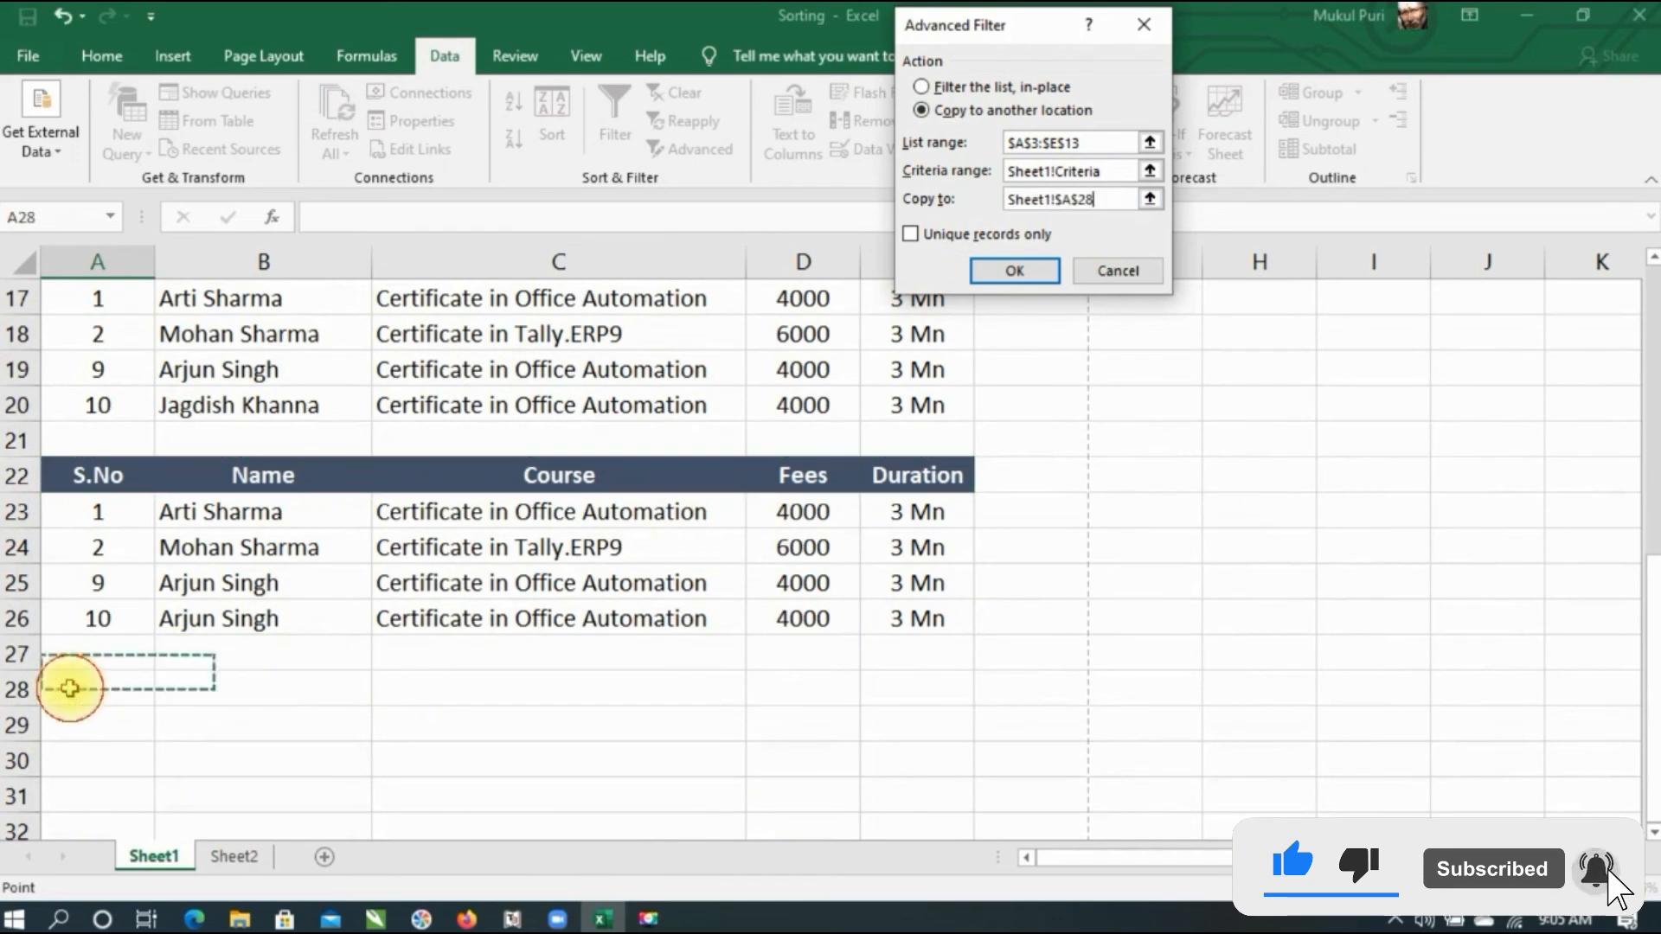
click(967, 238)
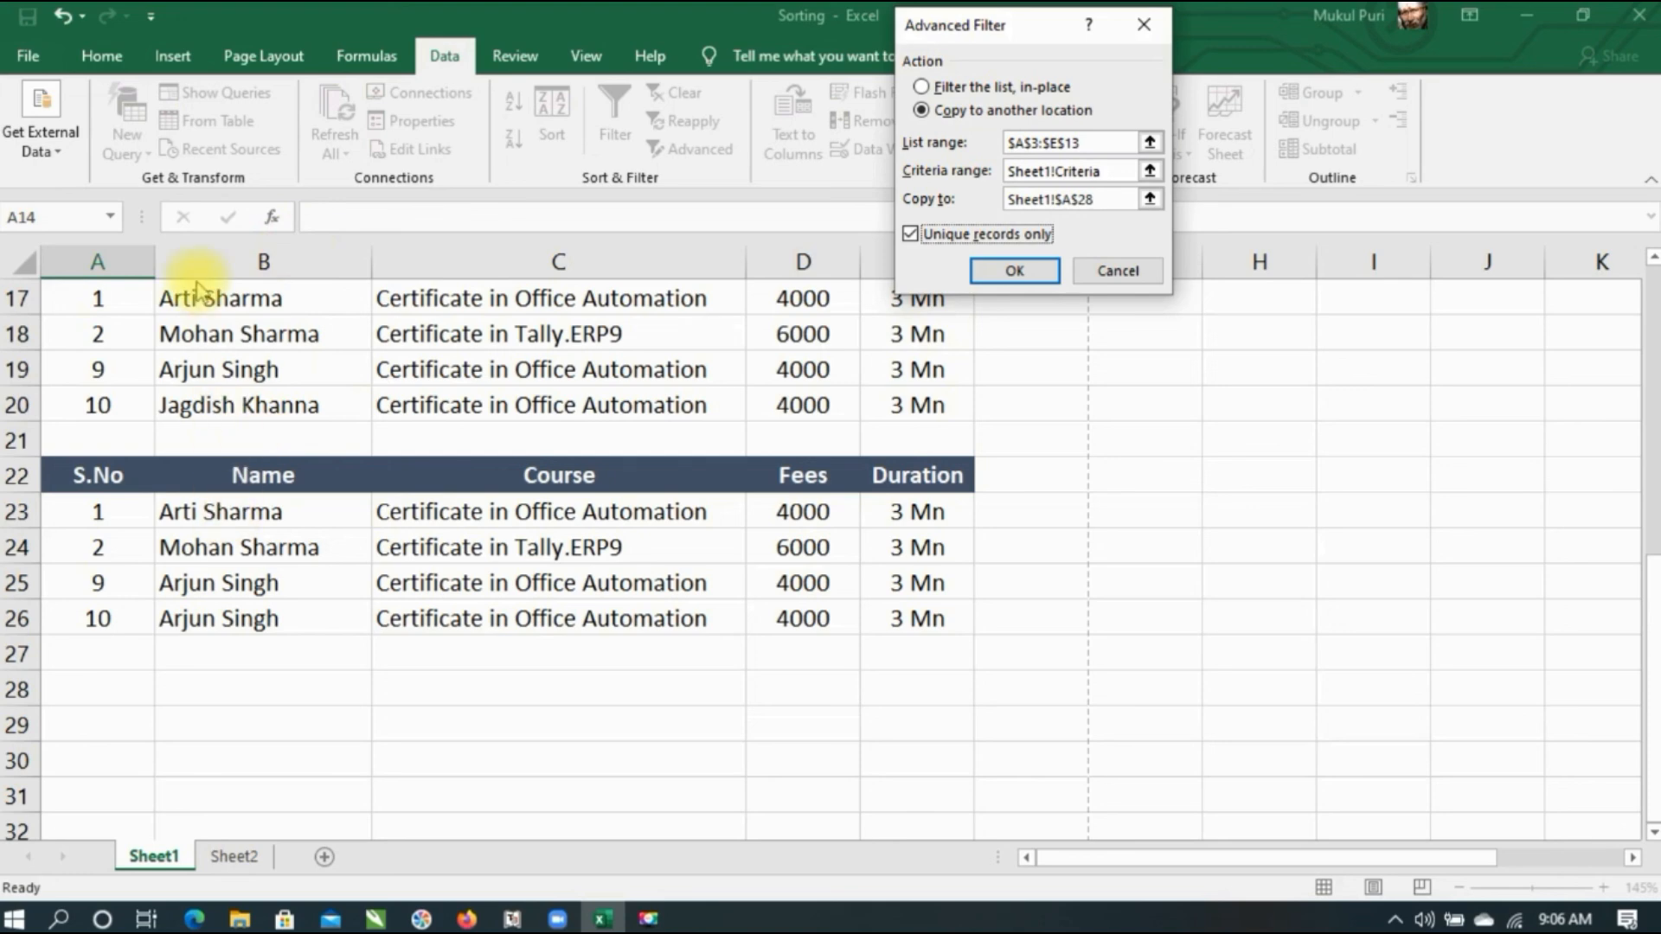
click(1015, 272)
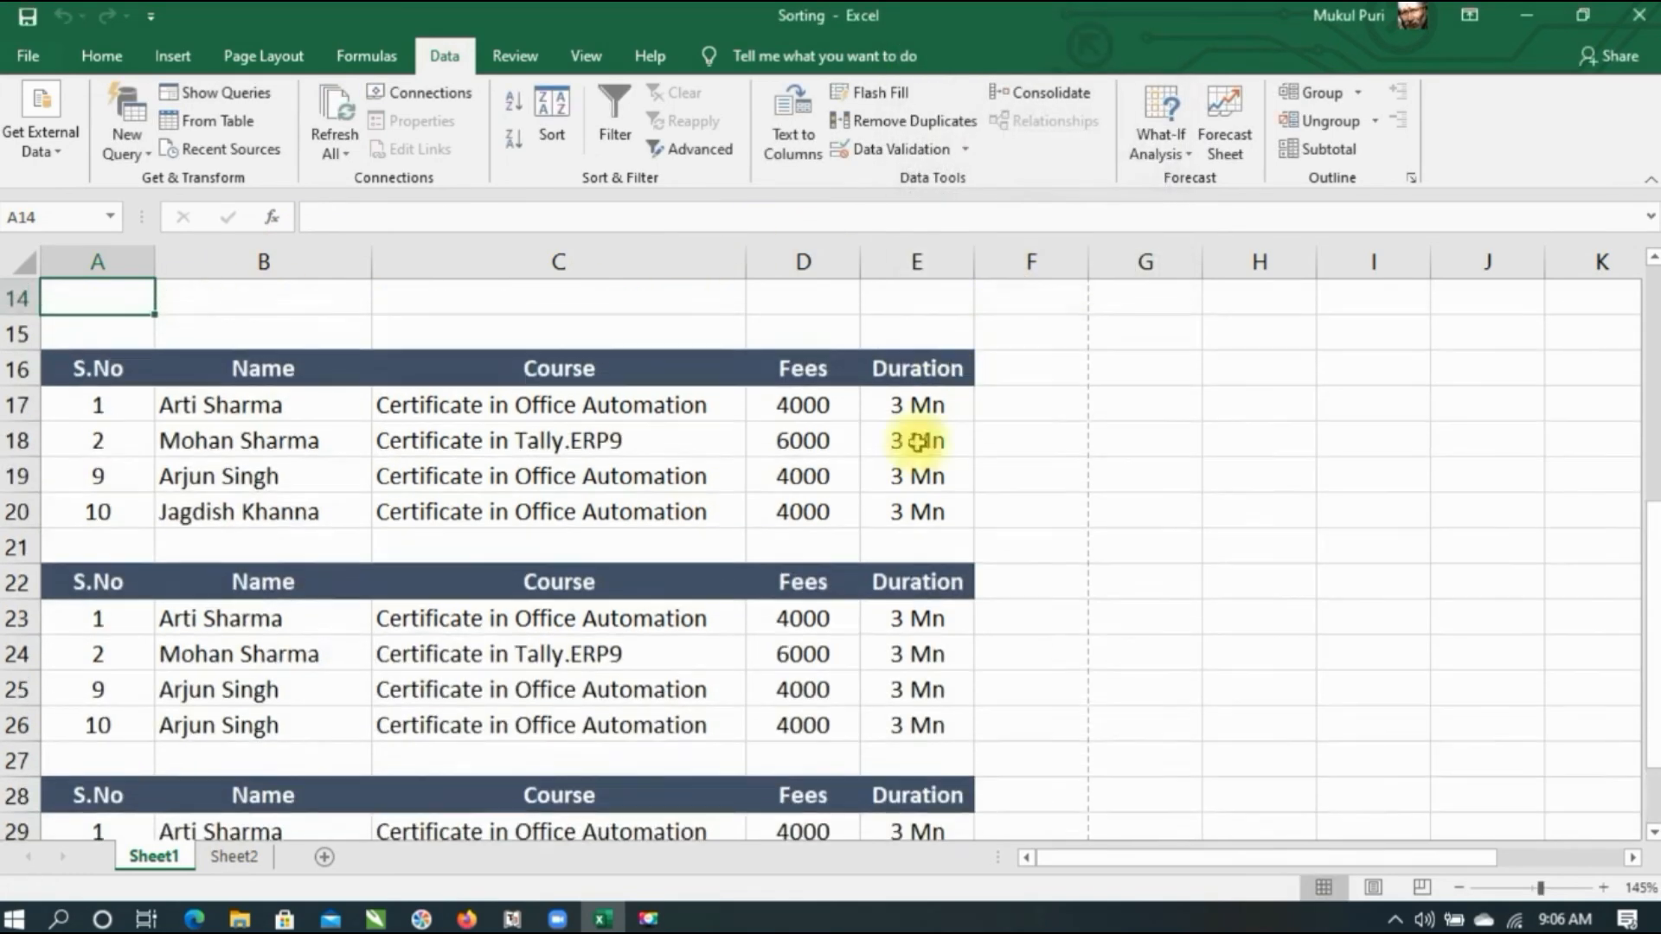
scroll(839, 638, down, 3)
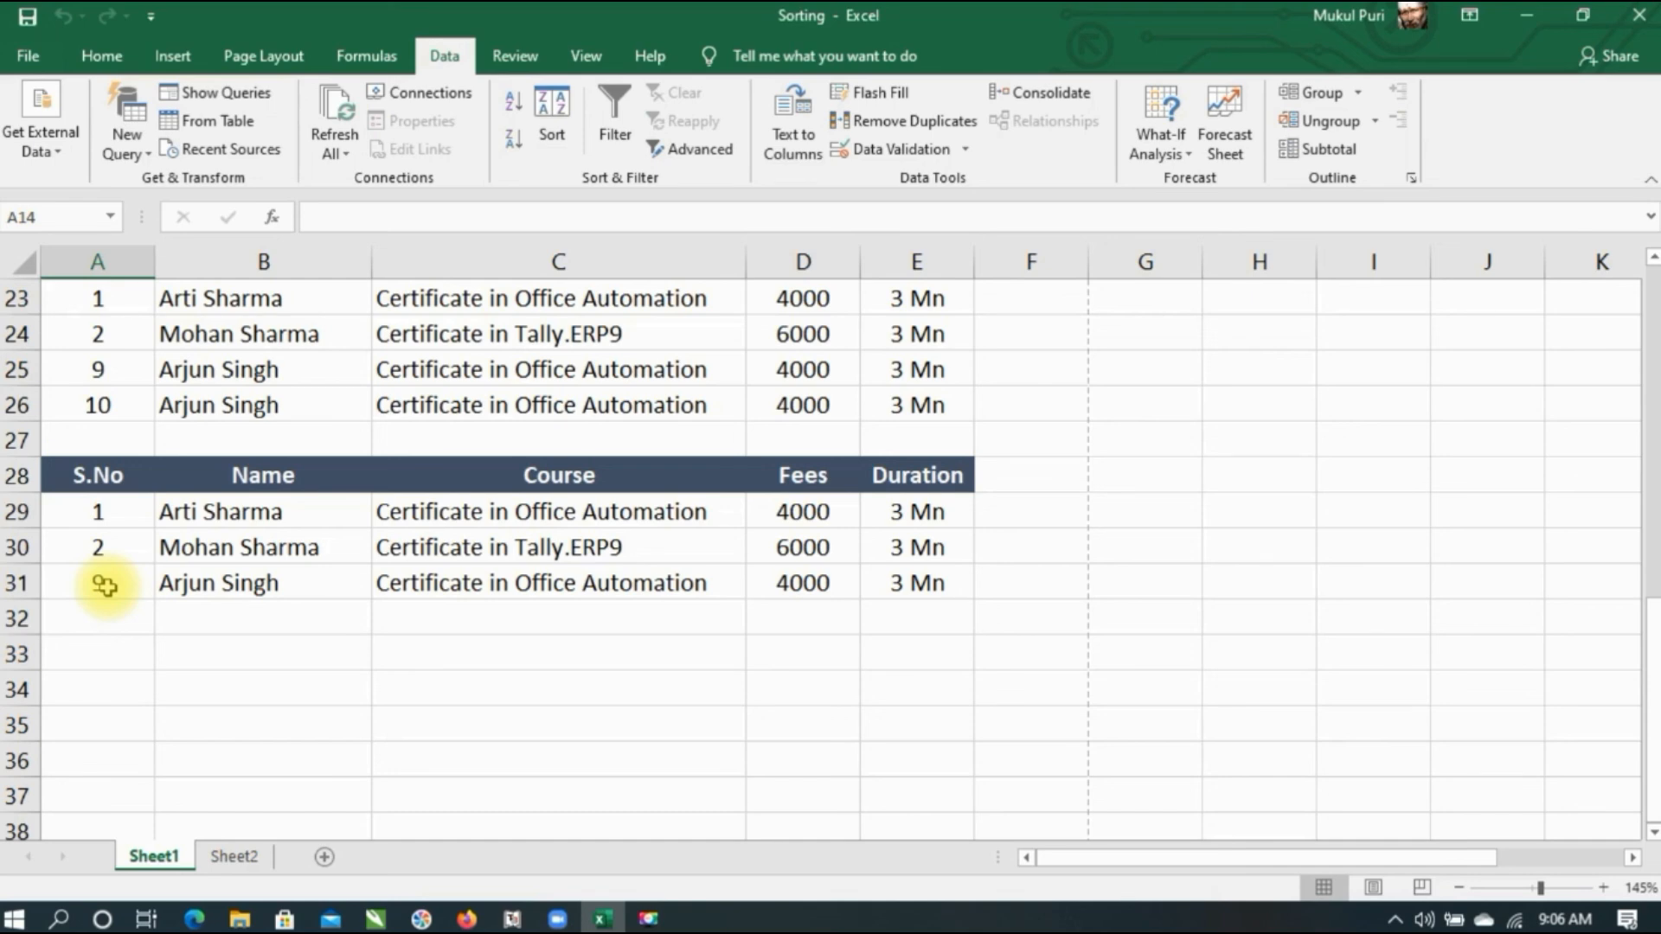
scroll(869, 438, up, 7)
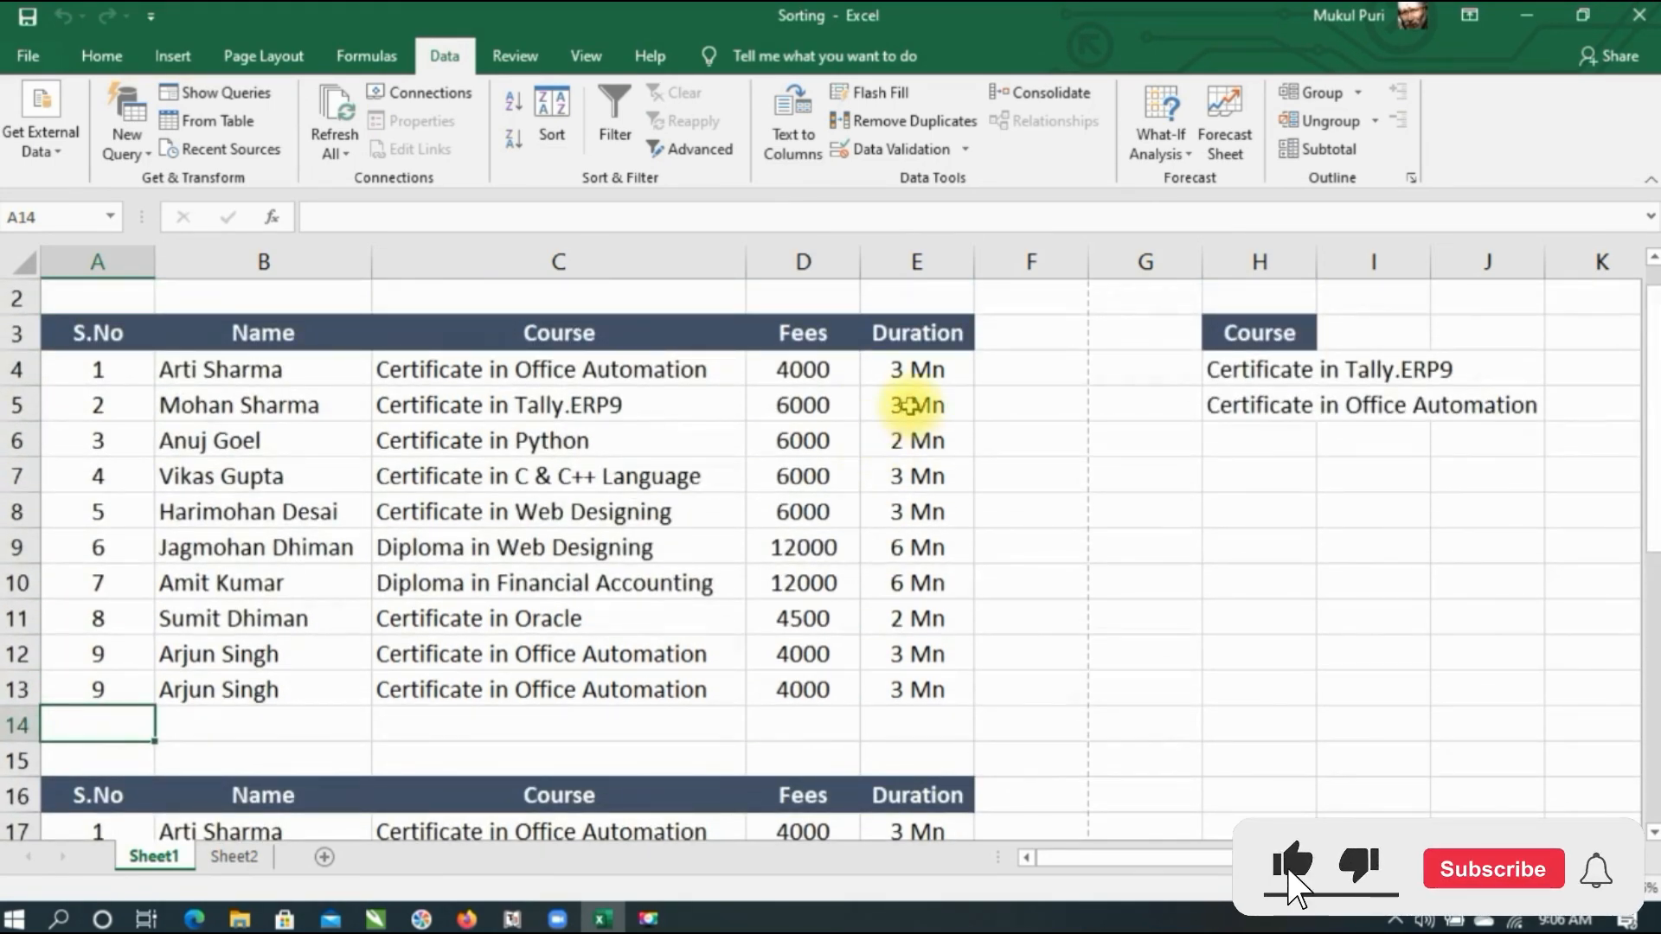
scroll(1049, 620, up, 1)
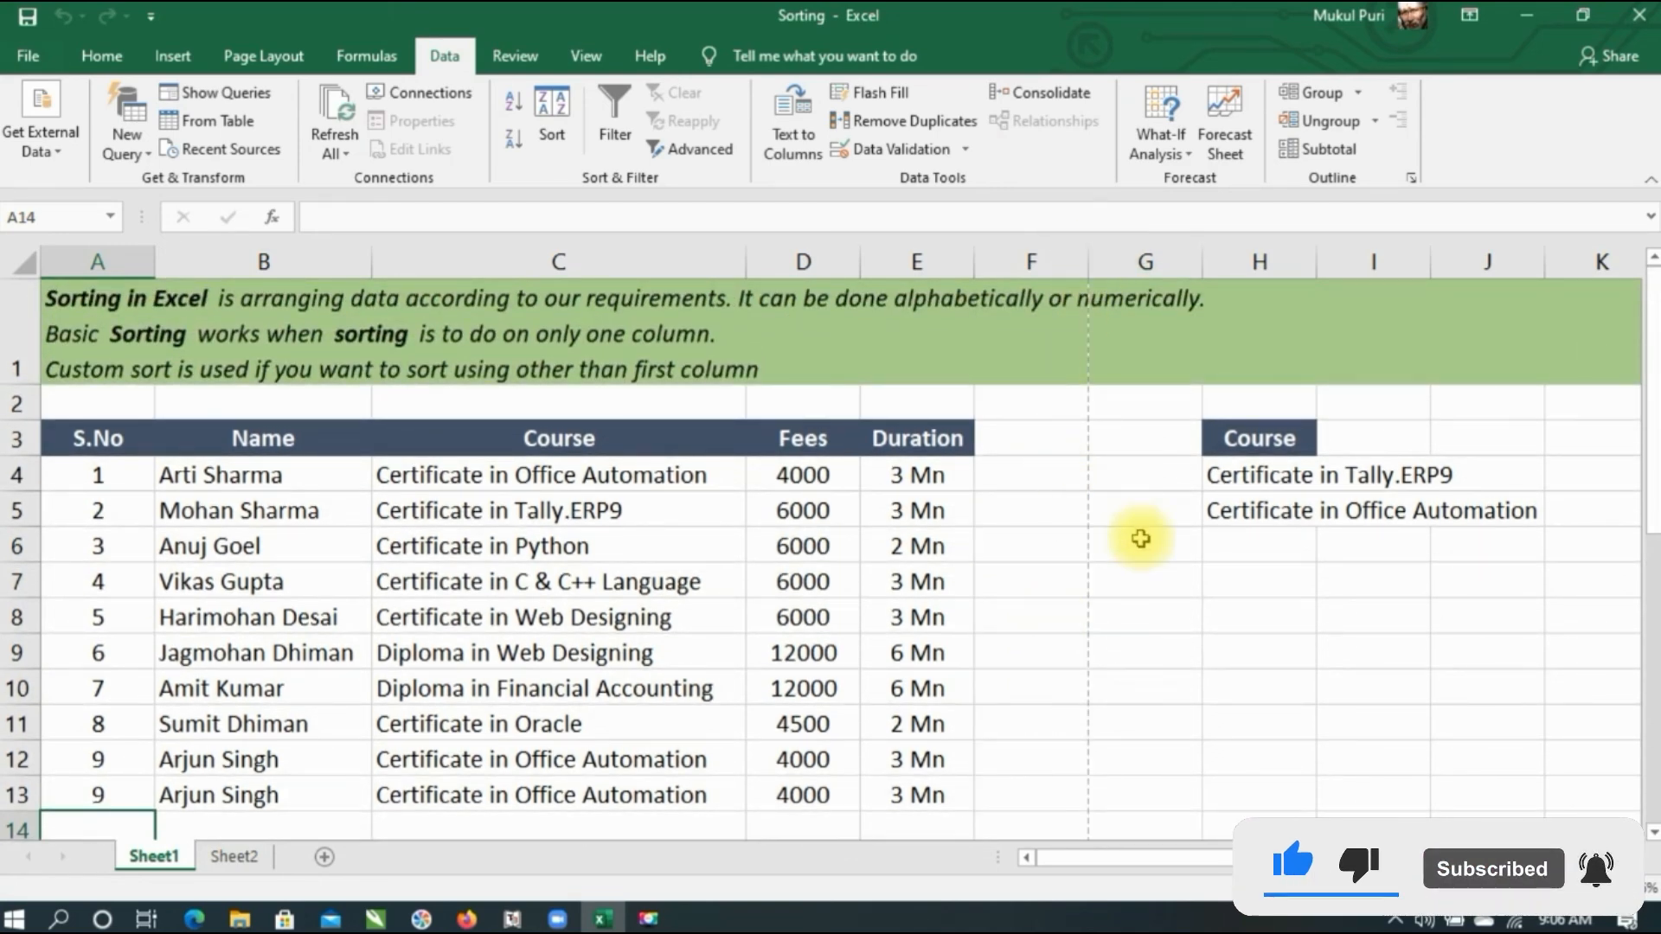
scroll(1090, 562, down, 6)
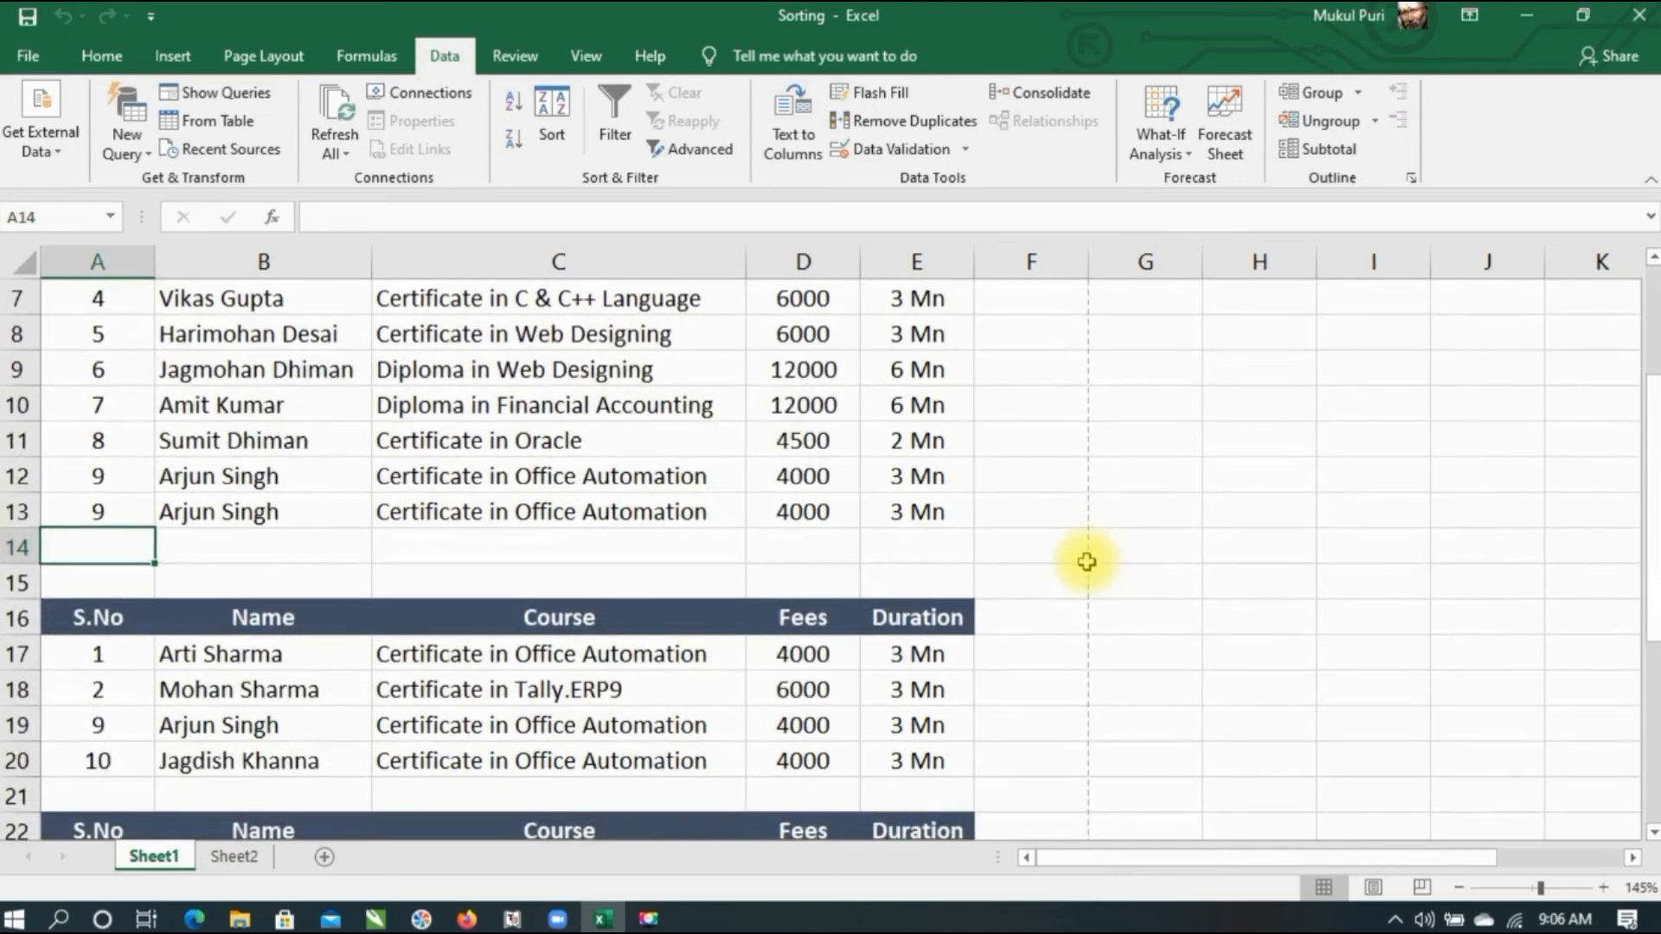
scroll(1078, 570, down, 1)
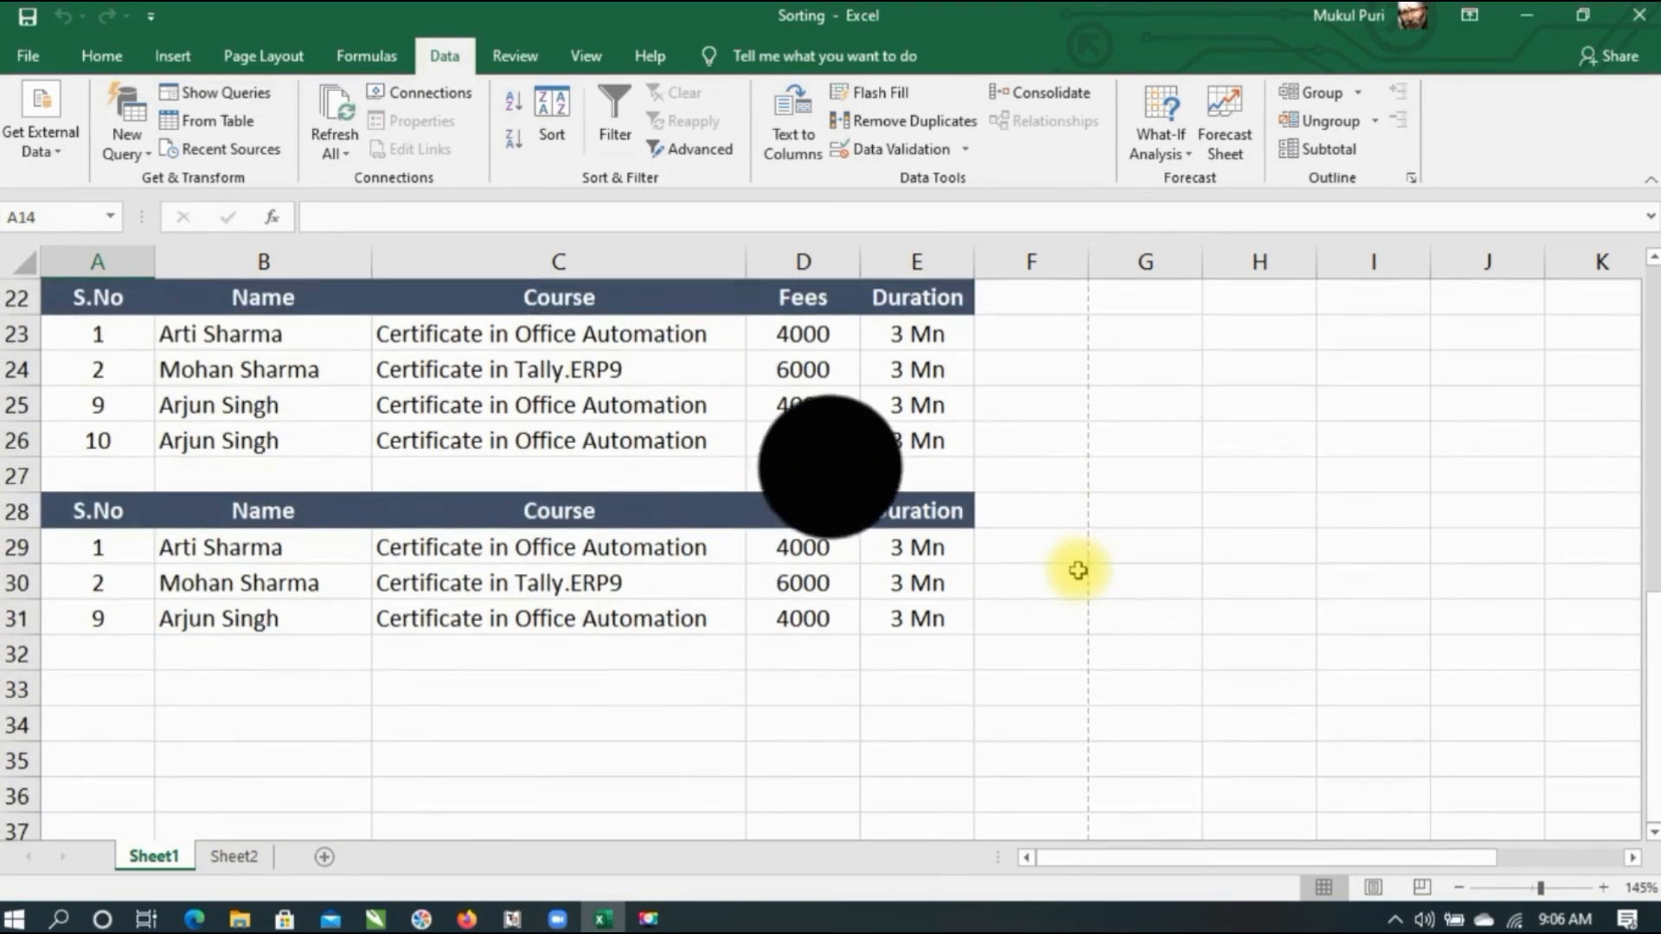